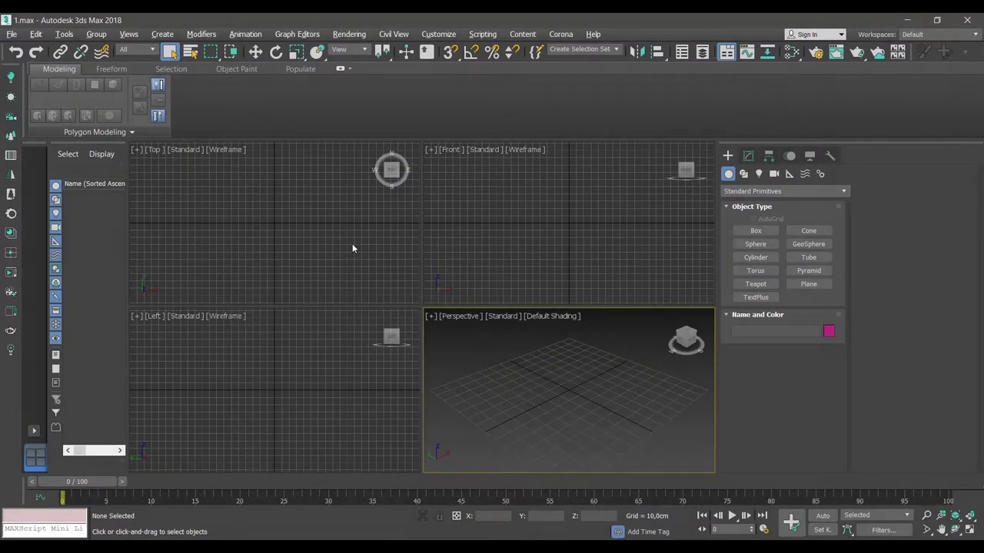
- Create a 100 cm square plane in the Top view with Default Shading
left_click(352, 244)
left_click(804, 285)
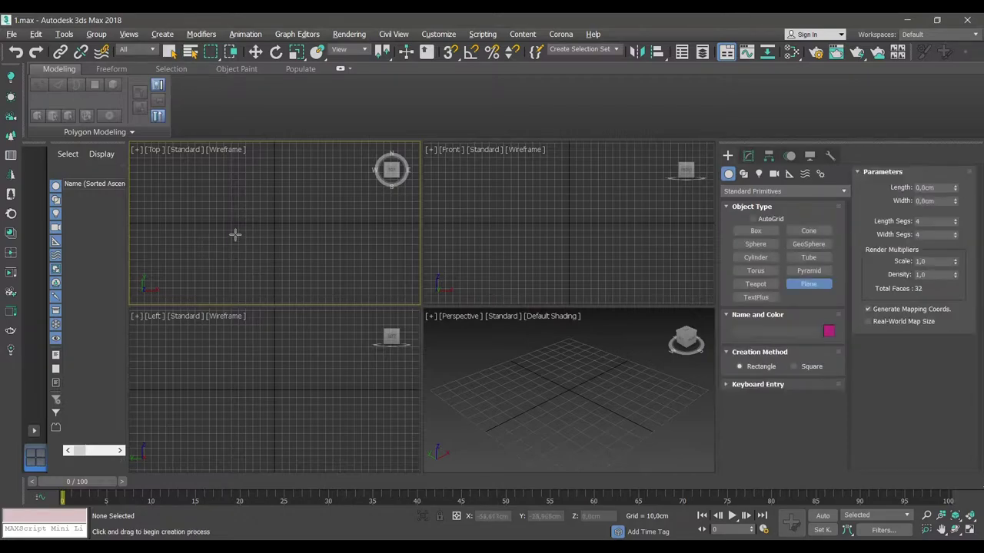
left_click_drag(250, 195, 323, 268)
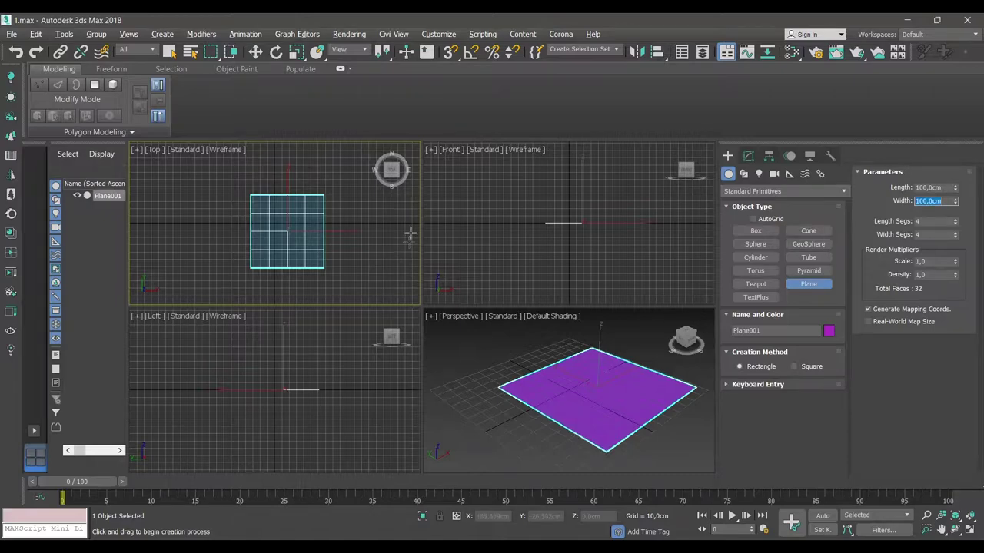
left_click(229, 153)
left_click(265, 160)
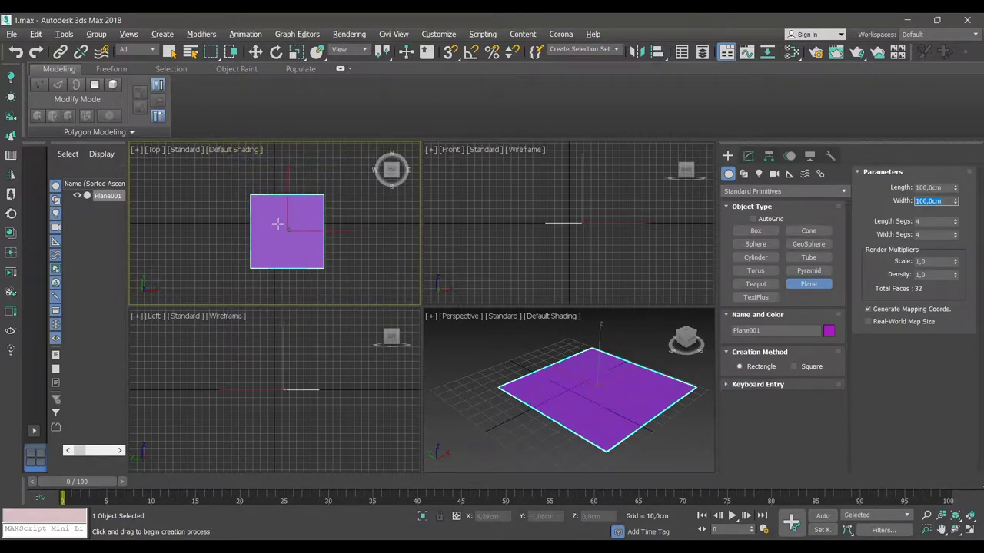
key("w")
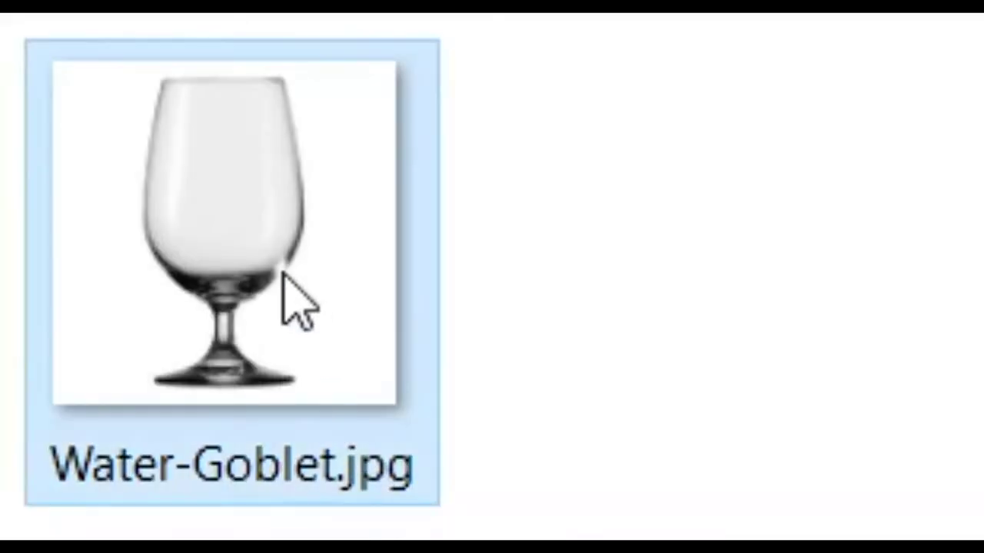
- Apply the wine glass reference photo to the plane as its texture
mouse_move(292, 297)
left_mouse_down()
mouse_move(444, 295)
mouse_move(409, 388)
left_mouse_up()
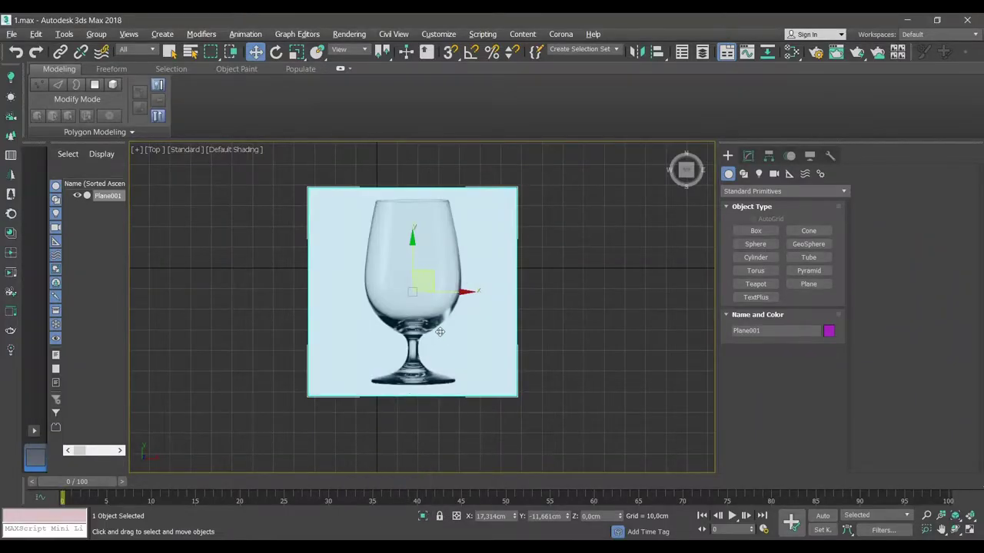
scroll(439, 331, "up", 2)
scroll(449, 329, "up", 1)
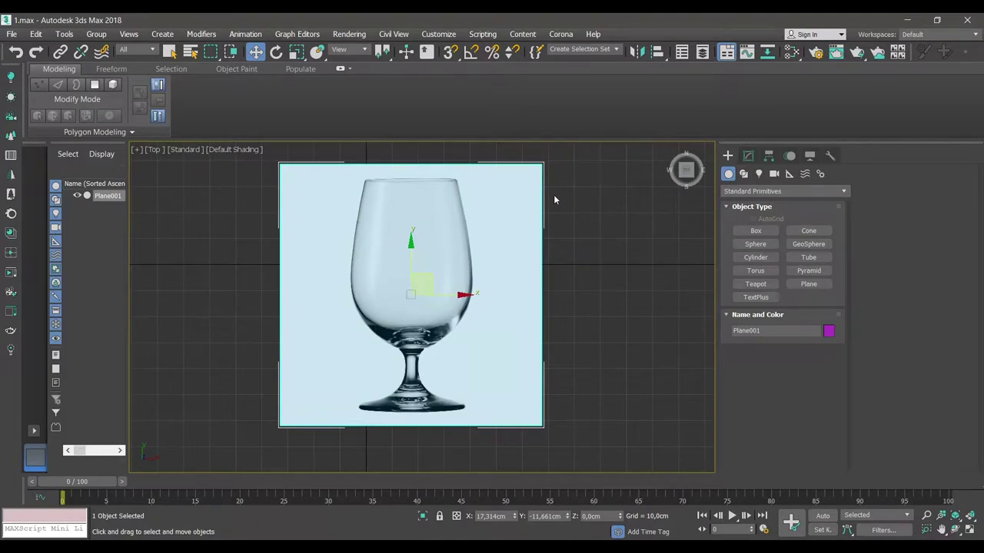
key("alt+w")
key("alt+w")
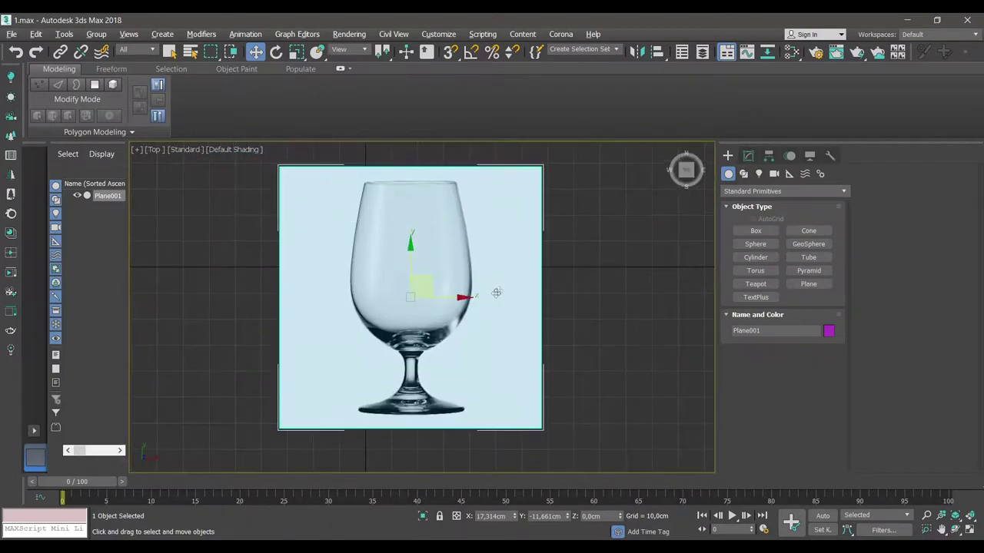
- Trace Line001 along the glass profile from foot centre, past the stem-bowl junction, to the rim
left_click(748, 156)
left_click(755, 230)
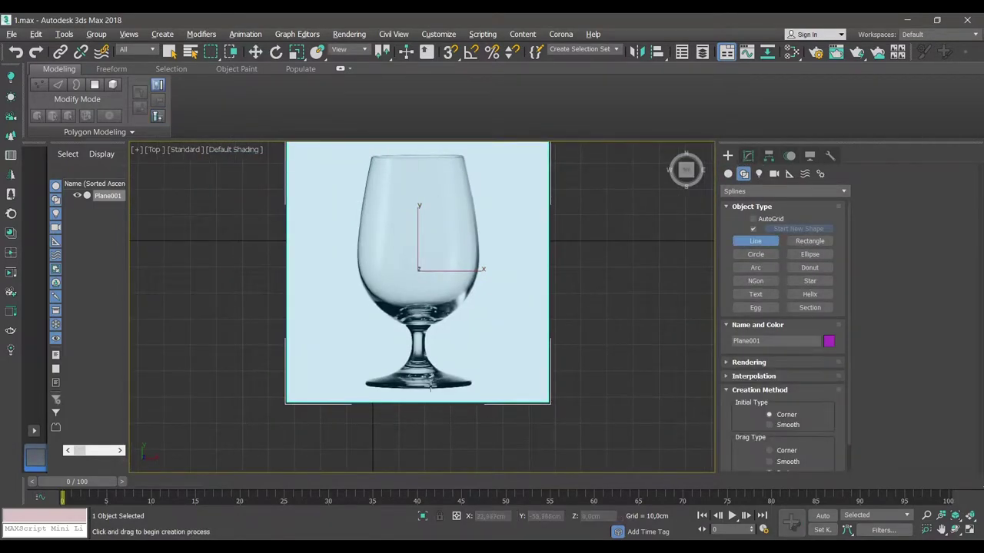
scroll(452, 322, "up", 8)
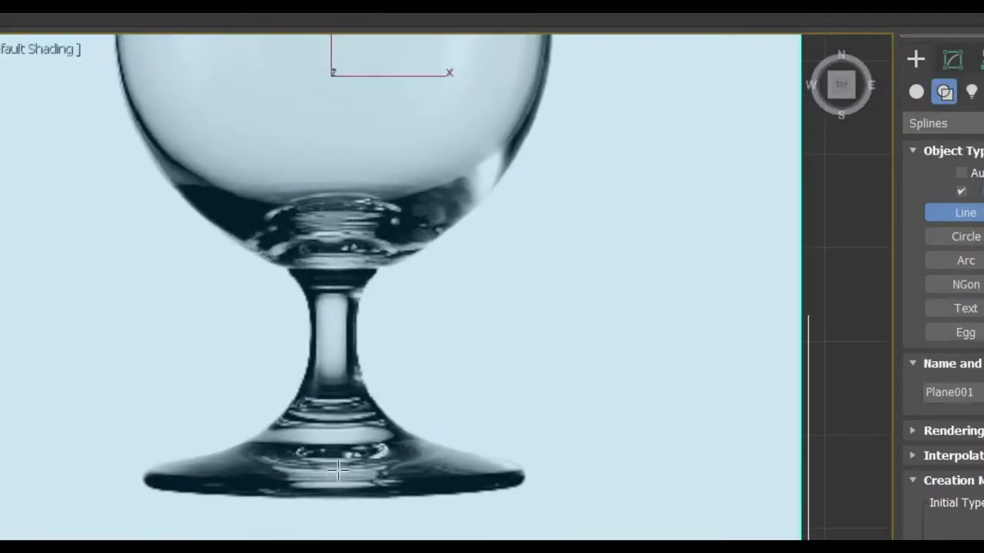
left_click(336, 469)
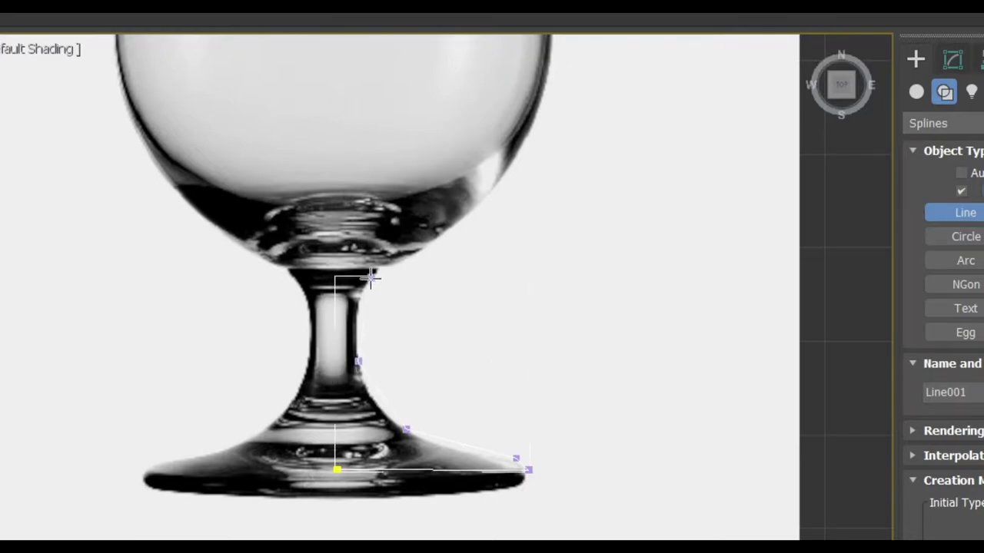
left_click(453, 228)
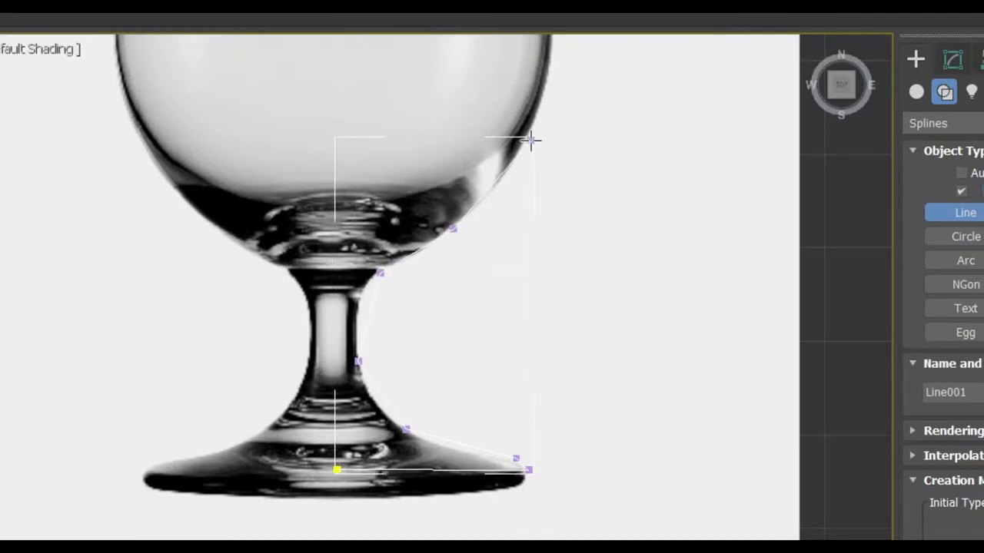
scroll(524, 143, "up", 5)
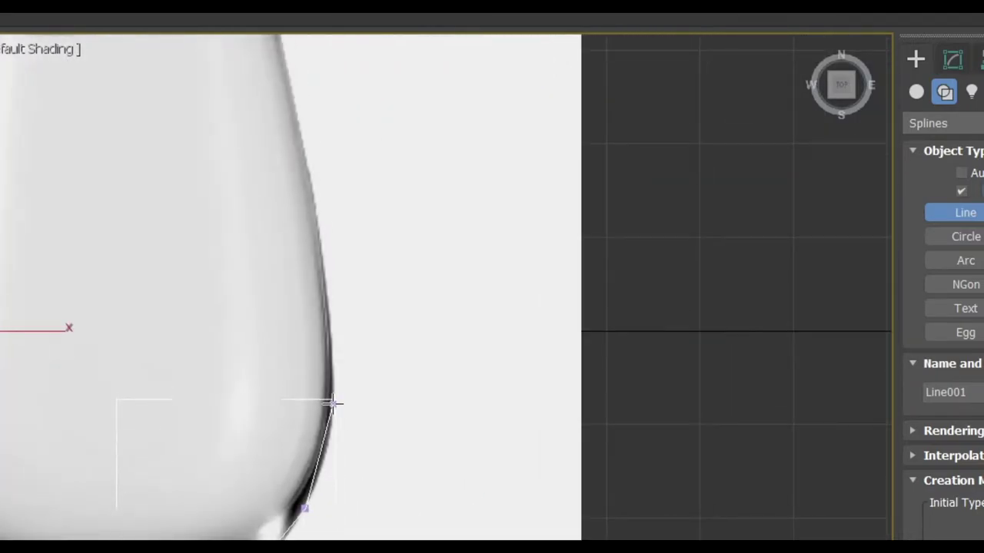
middle_click_drag(325, 220, 308, 326)
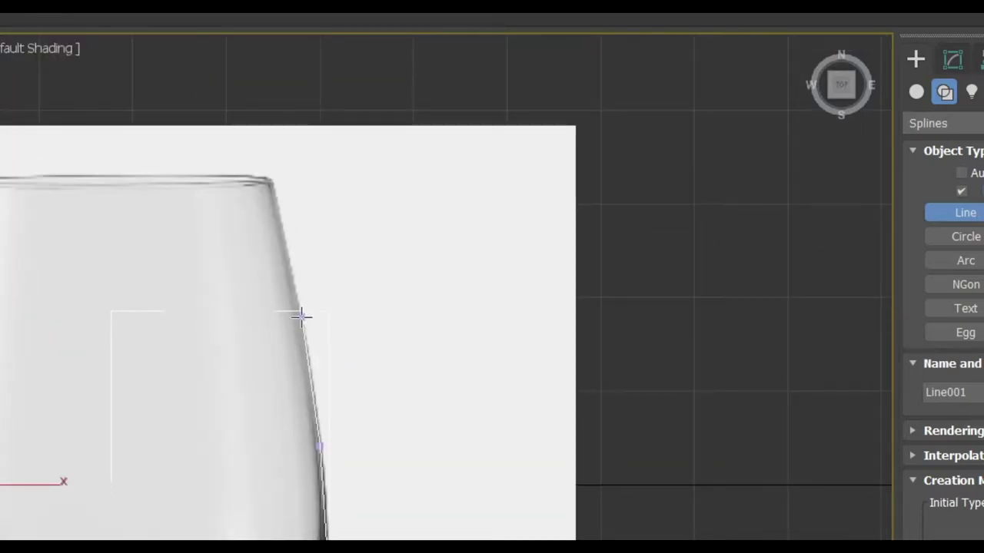
left_click(301, 315)
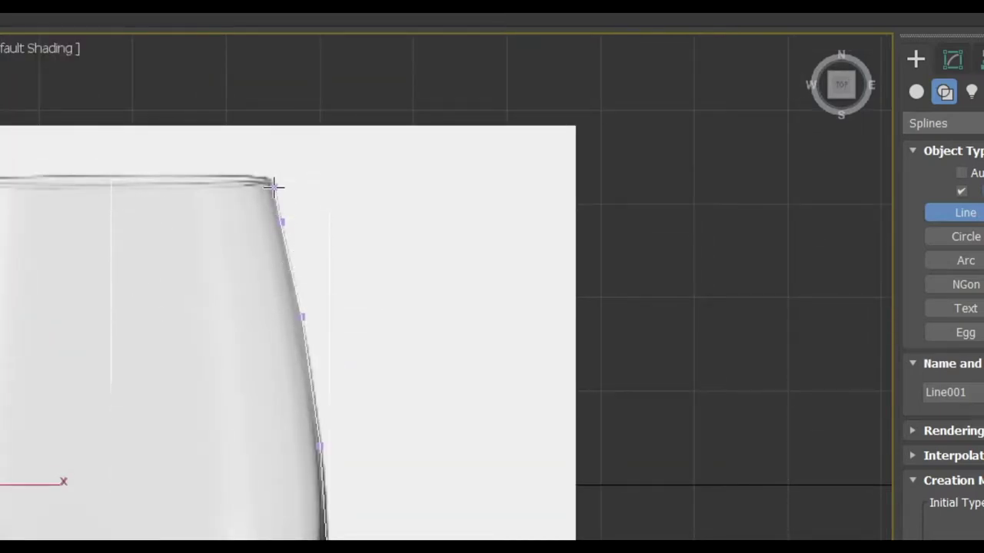
right_click(274, 266)
scroll(307, 413, "down", 3)
scroll(415, 323, "down", 3)
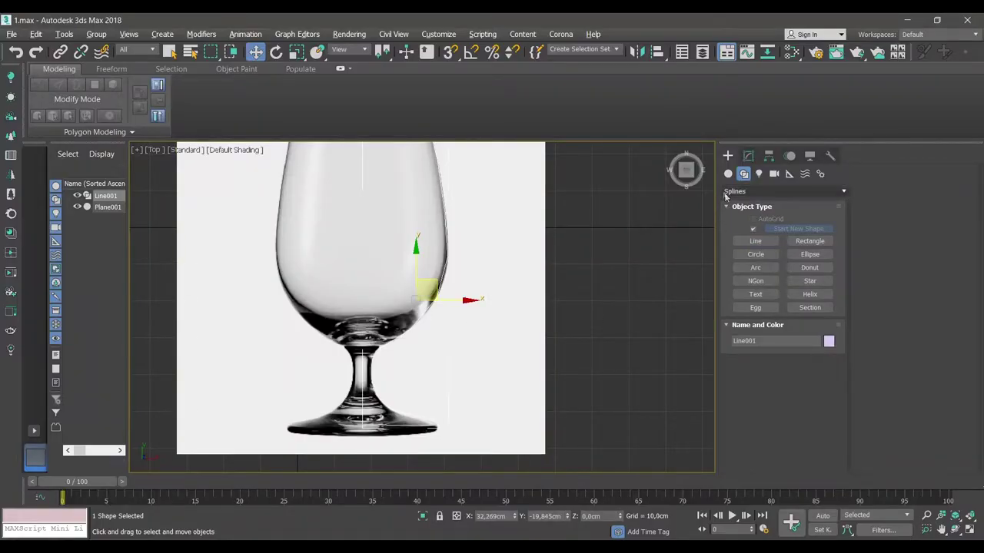
- Enter Vertex mode on Line001 and convert the selected vertices to smooth curves
left_click(748, 157)
left_click(898, 194)
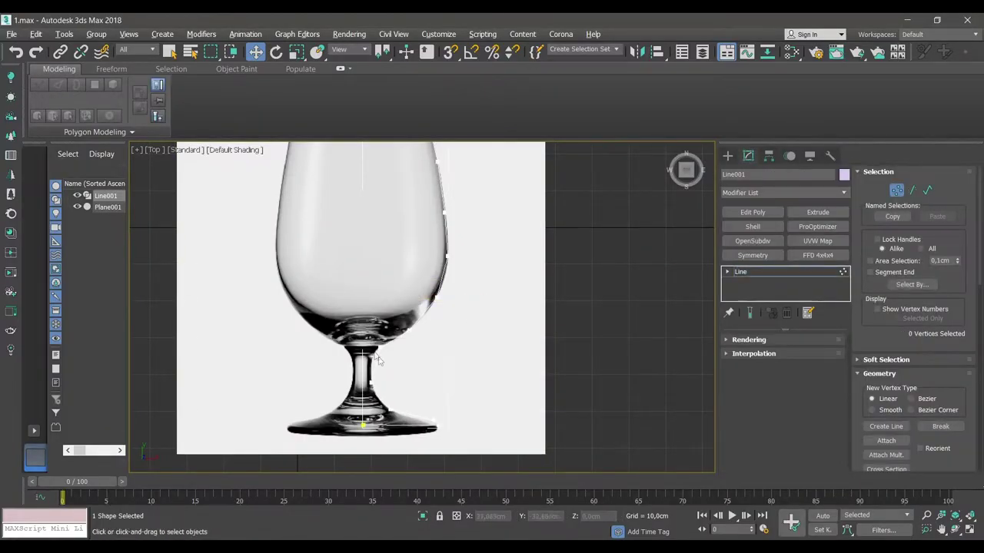
scroll(459, 351, "down", 1)
scroll(463, 318, "down", 2)
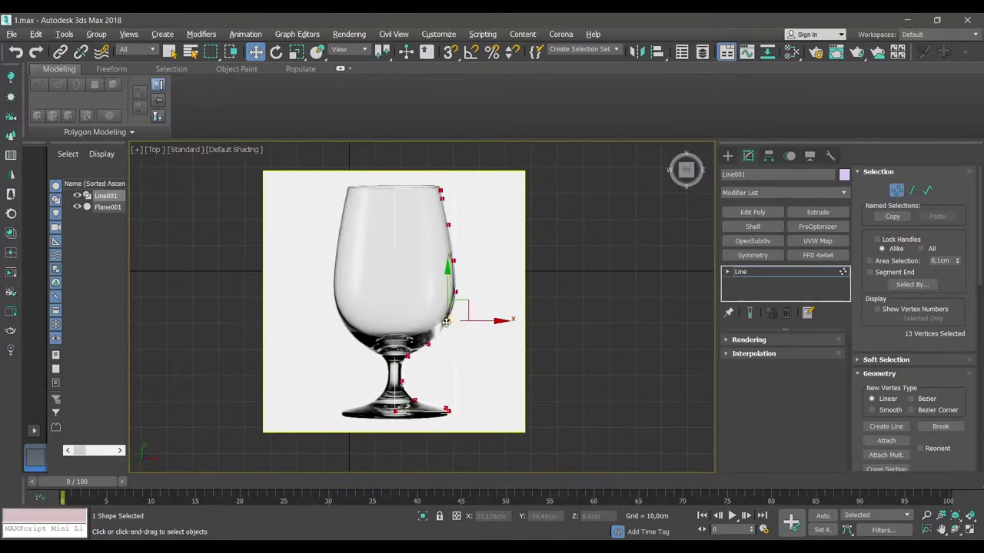
right_click(446, 322)
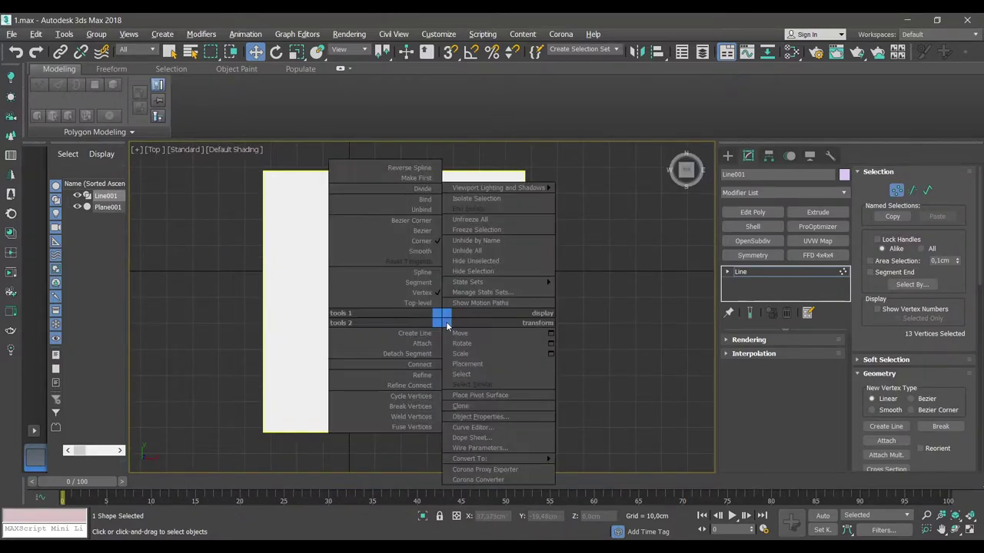
left_click(433, 232)
scroll(448, 407, "up", 3)
scroll(450, 409, "up", 3)
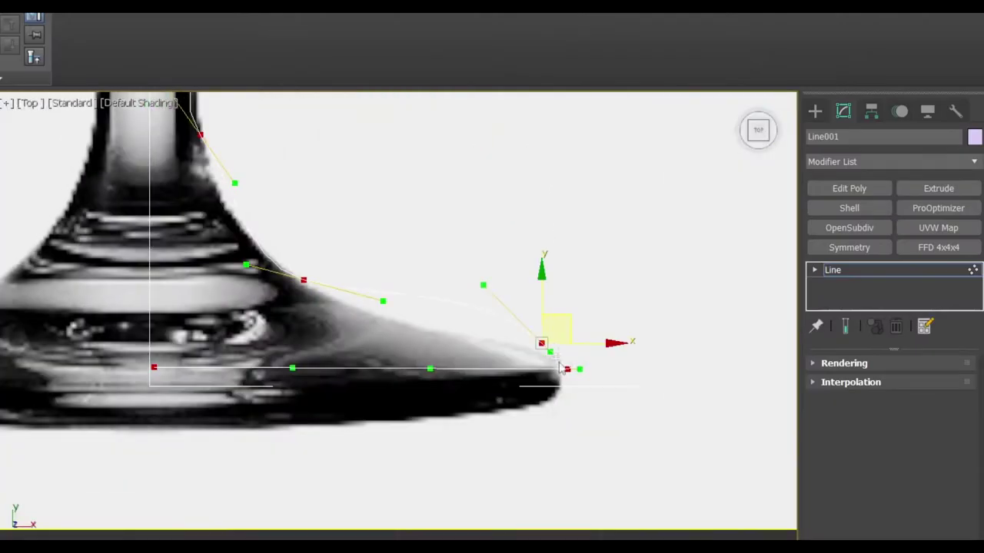
- Level the foot-edge vertex's handle and select the foot curve and corner vertices
left_click_drag(459, 337, 566, 369)
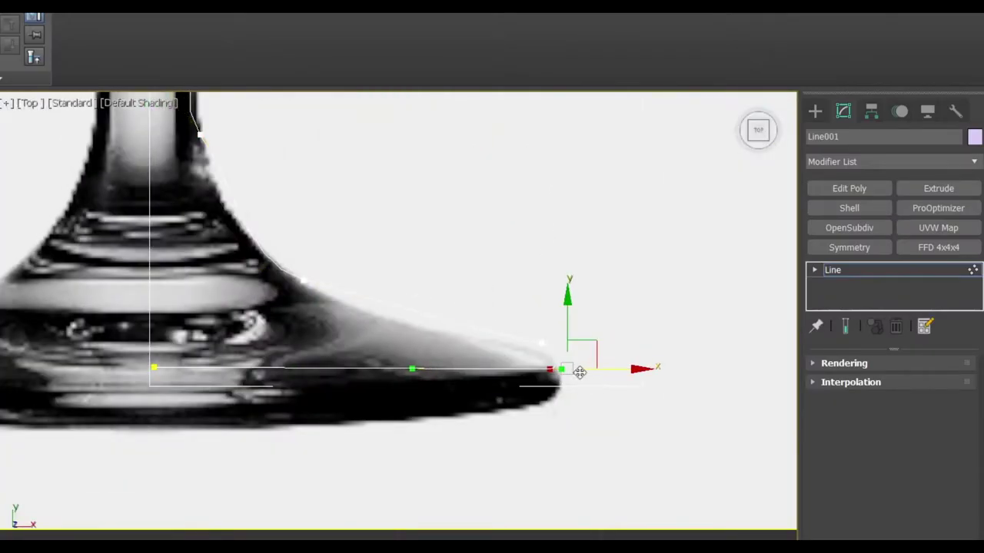
left_click(362, 335)
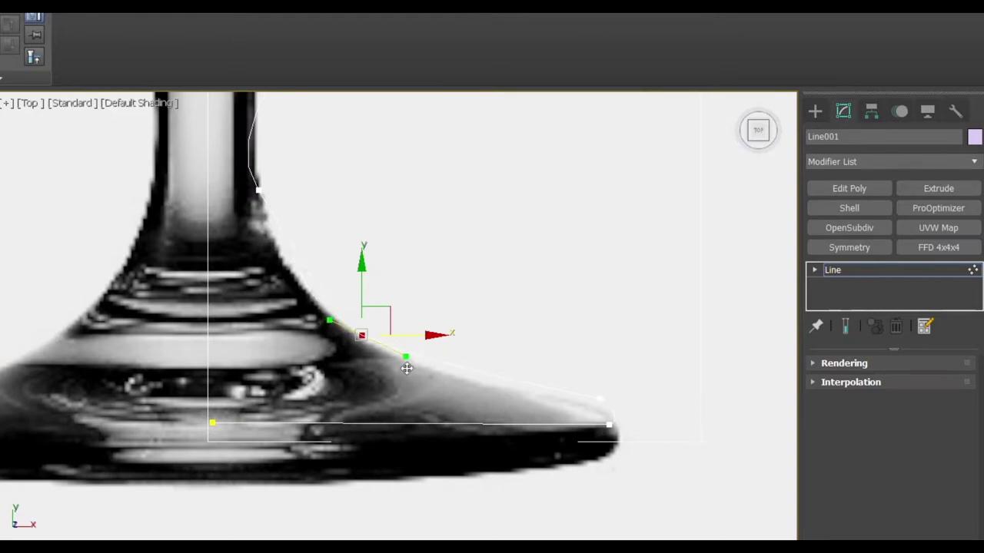
left_click(258, 189)
middle_click_drag(318, 213, 331, 290)
left_click(375, 412)
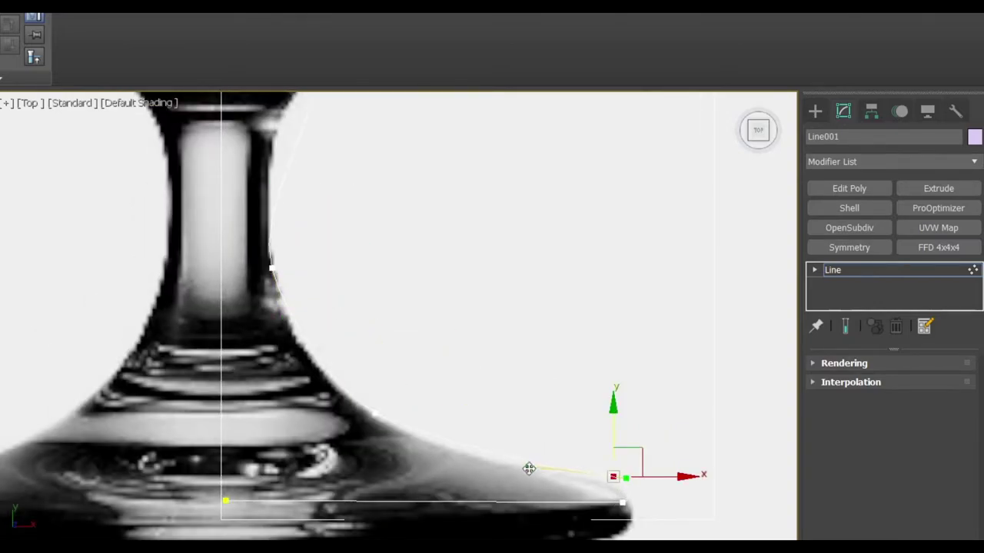
left_click(622, 502)
- Align the bowl-stem junction vertex and both its handles with the glass outline
middle_click_drag(384, 153, 387, 338)
left_click(367, 247)
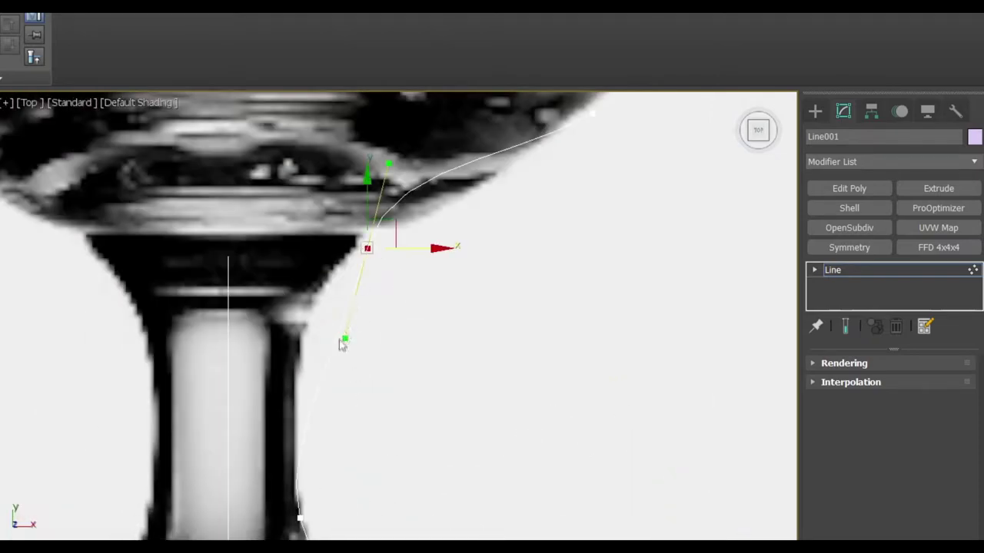
left_click_drag(345, 339, 305, 344)
left_click_drag(367, 248, 352, 249)
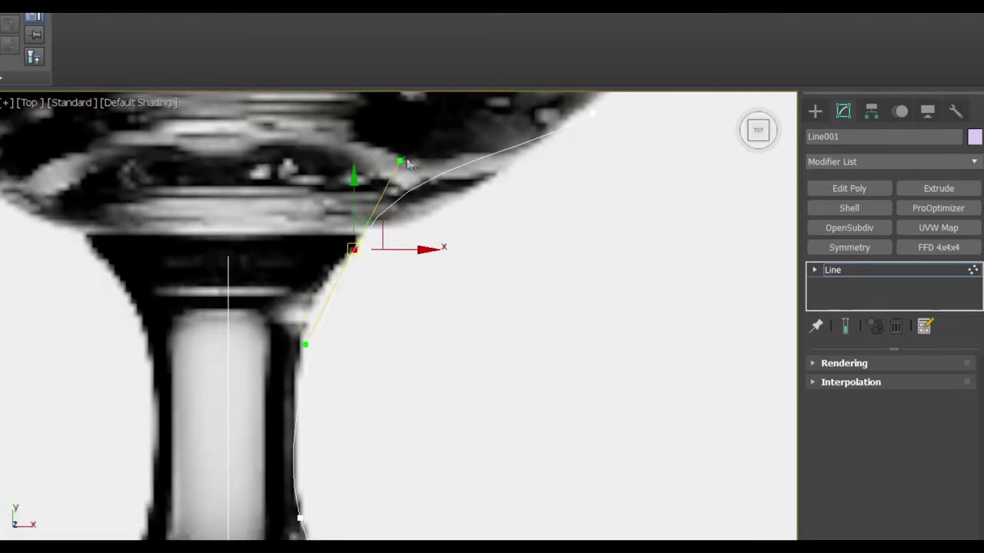
left_click_drag(399, 162, 426, 191)
left_click_drag(353, 248, 369, 246)
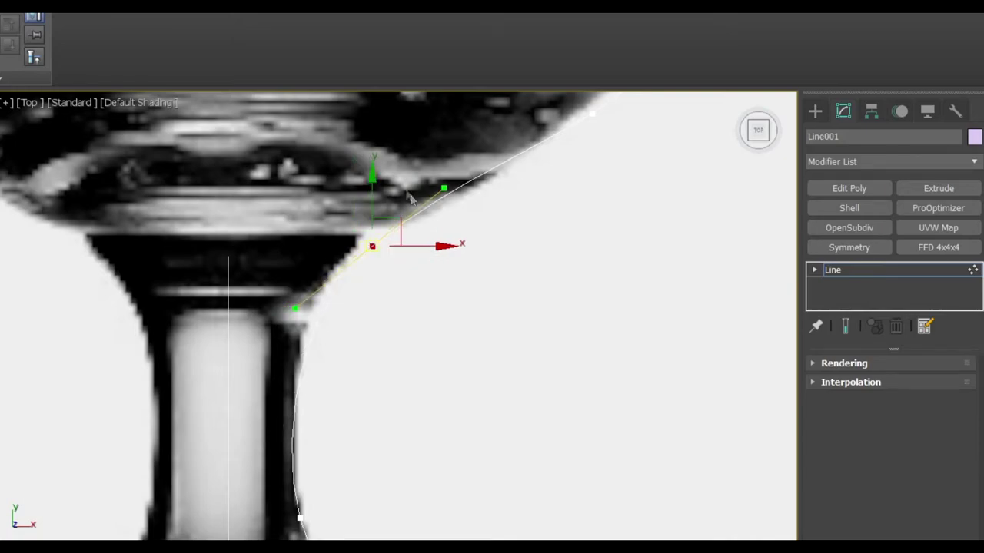
- Lengthen the upper-bowl vertex handles to match the bowl's curve
middle_click_drag(410, 198, 378, 288)
left_click(561, 201)
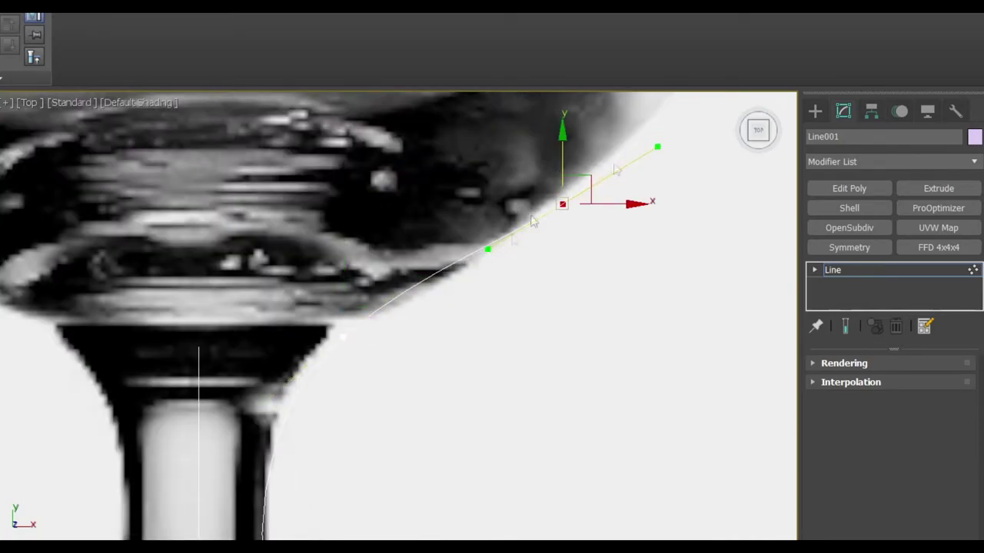
left_click_drag(657, 147, 630, 128)
mouse_move(616, 128)
middle_mouse_down()
mouse_move(534, 301)
mouse_move(530, 269)
middle_mouse_up()
left_click(529, 285)
scroll(513, 261, "up", 3)
left_click(500, 233)
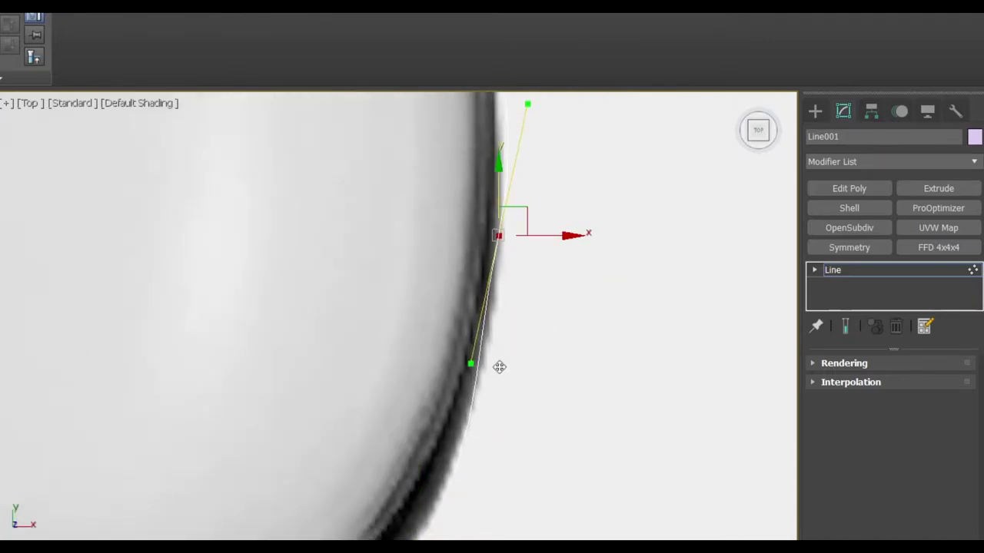
- Shift the next edge vertex onto the glass edge and shape its lower handle to hug it
mouse_move(500, 364)
middle_mouse_down()
mouse_move(501, 281)
mouse_move(461, 154)
middle_mouse_up()
left_click(424, 152)
left_click_drag(444, 155, 448, 155)
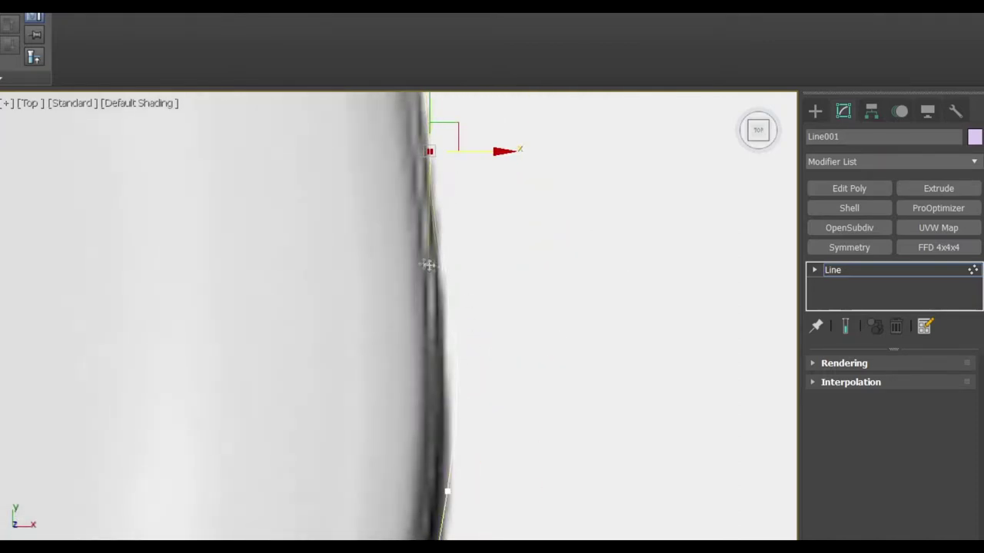
left_click_drag(451, 266, 440, 266)
mouse_move(471, 153)
middle_mouse_down()
mouse_move(415, 279)
mouse_move(417, 417)
mouse_move(382, 471)
middle_mouse_up()
left_click(406, 406)
left_click(363, 257)
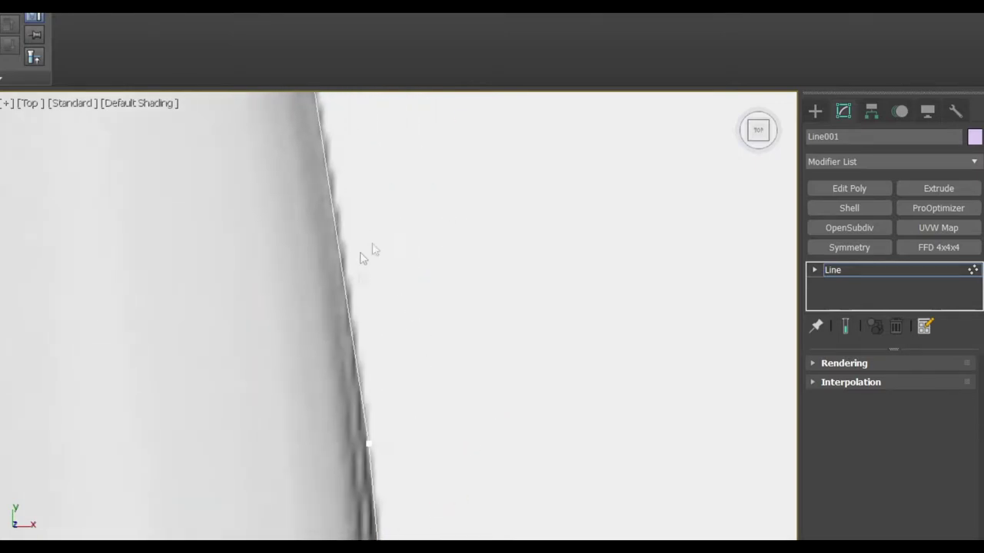
- Frame the bowl's curved bottom and box-select several vertices along the outline
scroll(361, 258, "up", 1)
scroll(375, 424, "down", 2)
scroll(318, 264, "down", 3)
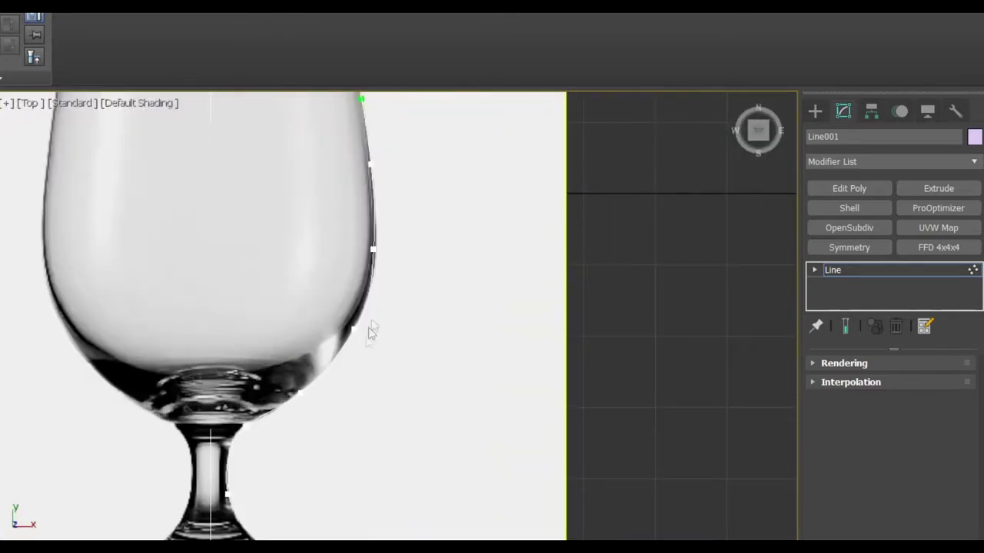
scroll(369, 334, "up", 5)
mouse_move(350, 465)
middle_mouse_down()
mouse_move(405, 404)
mouse_move(376, 302)
middle_mouse_up()
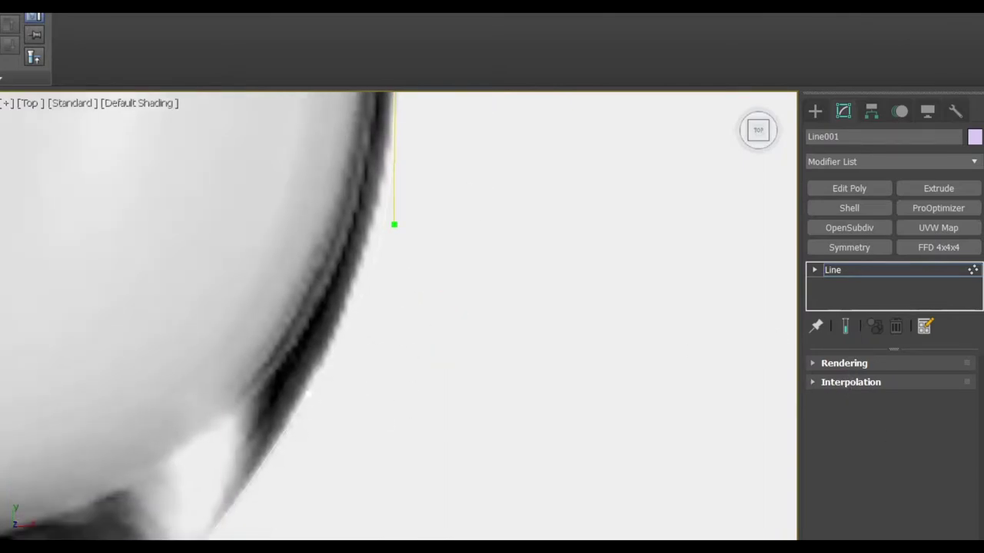
scroll(356, 311, "down", 5)
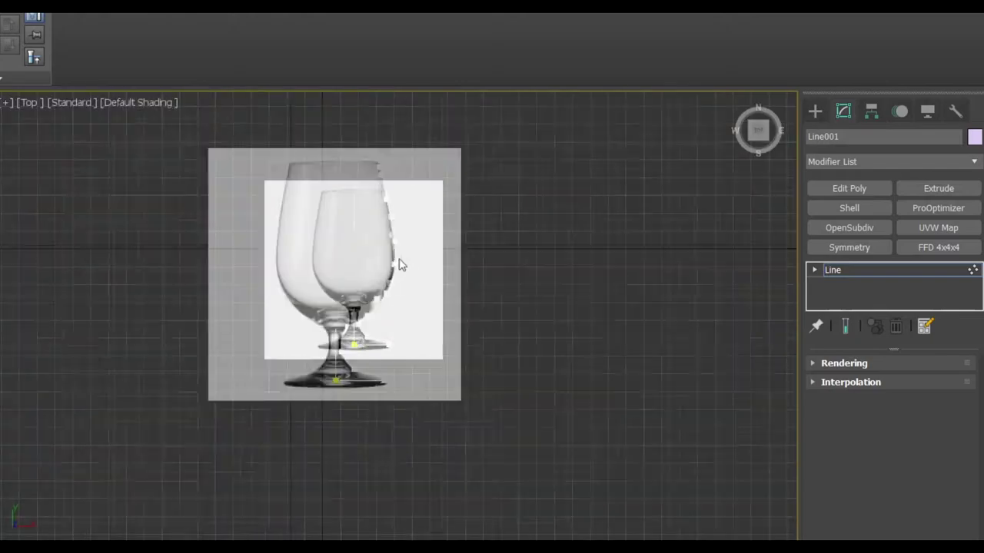
scroll(397, 259, "up", 3)
scroll(418, 395, "up", 2)
scroll(427, 243, "down", 2)
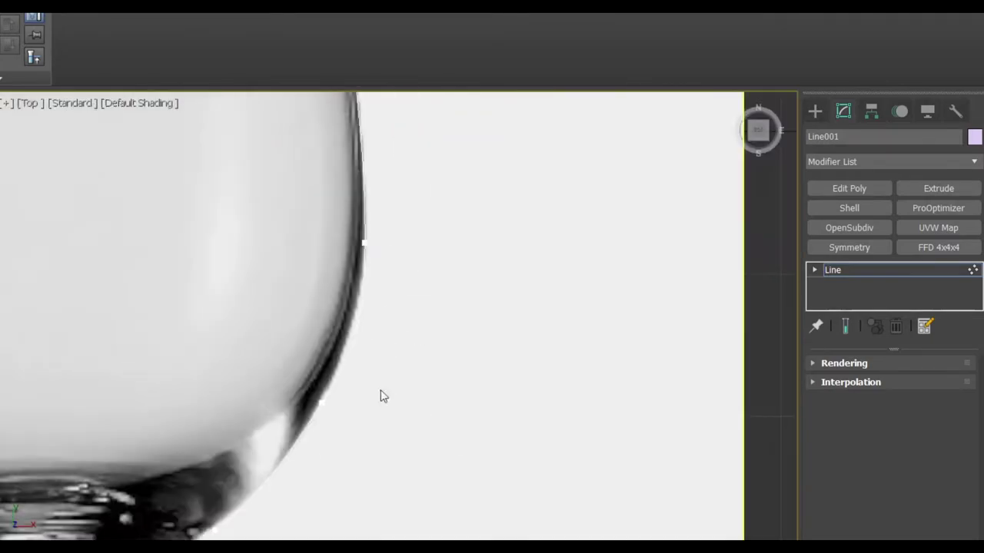
left_click(342, 391)
scroll(408, 329, "down", 3)
left_click_drag(433, 146, 253, 394)
- Use Refine from the quad menu to add extra vertices to the bowl outline
right_click(385, 346)
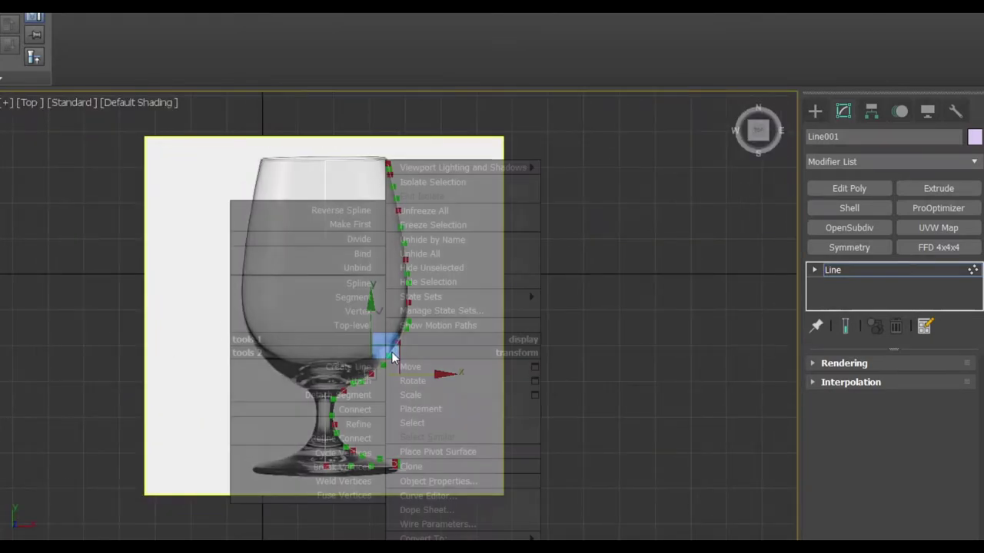
left_click(361, 424)
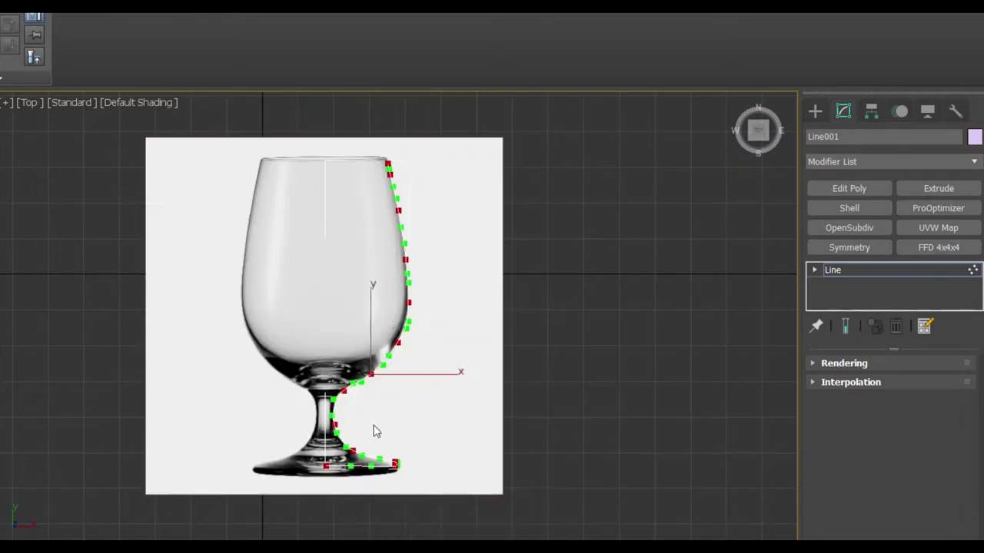
scroll(395, 373, "up", 5)
scroll(392, 273, "up", 2)
scroll(400, 307, "down", 3)
scroll(275, 369, "up", 2)
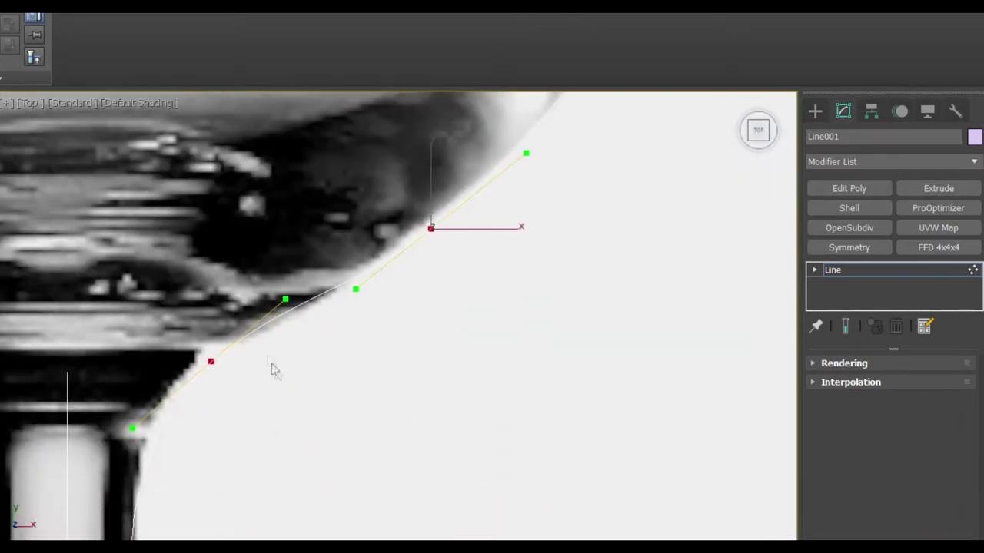
scroll(217, 398, "up", 2)
scroll(230, 331, "down", 2)
scroll(330, 315, "down", 3)
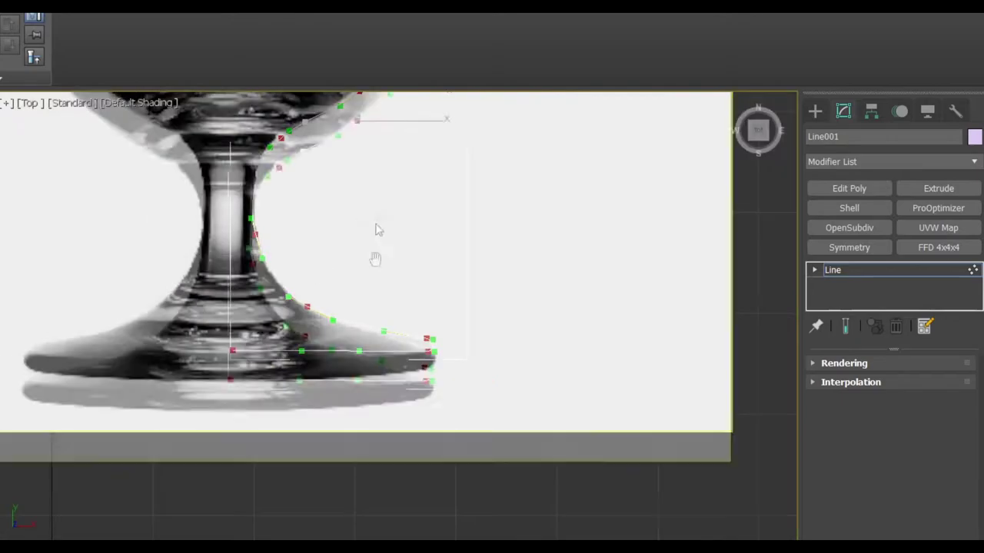
mouse_move(377, 257)
middle_mouse_down()
mouse_move(397, 371)
mouse_move(378, 346)
middle_mouse_up()
scroll(361, 338, "up", 3)
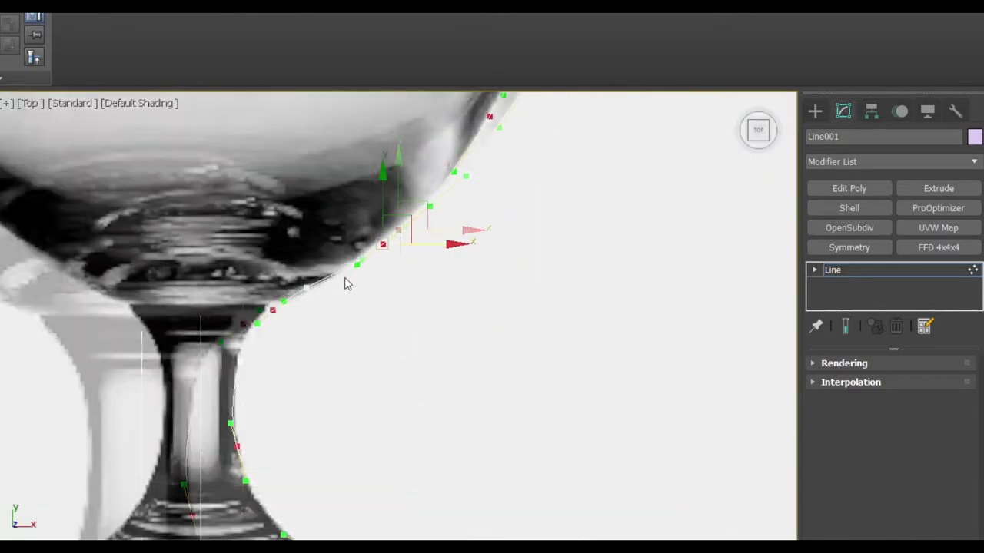
scroll(322, 300, "up", 2)
scroll(253, 323, "up", 2)
- Adjust vertices and tangent handles at the bowl-stem junction and along the bowl's side
left_click(213, 464)
middle_click_drag(253, 308, 215, 384)
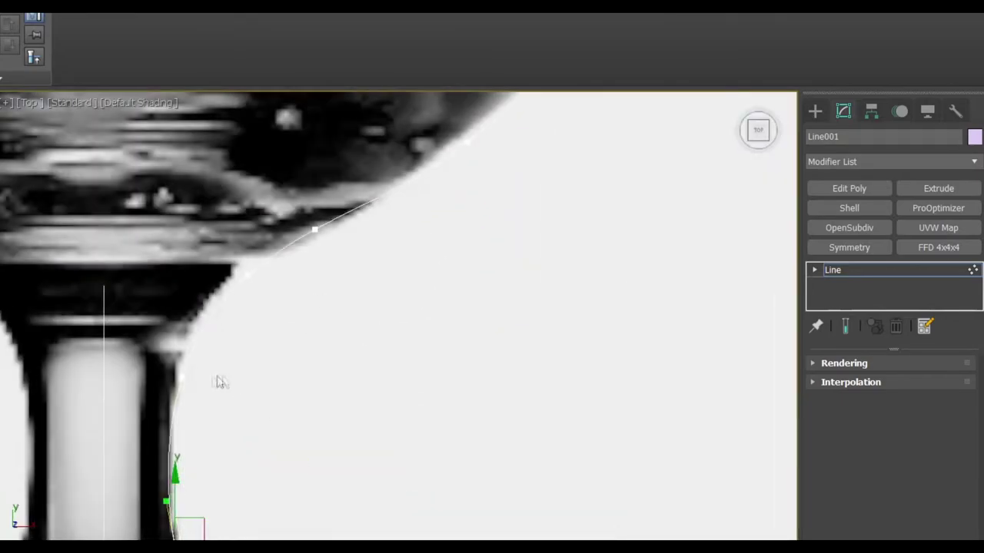
left_click(183, 362)
middle_click_drag(248, 269, 208, 345)
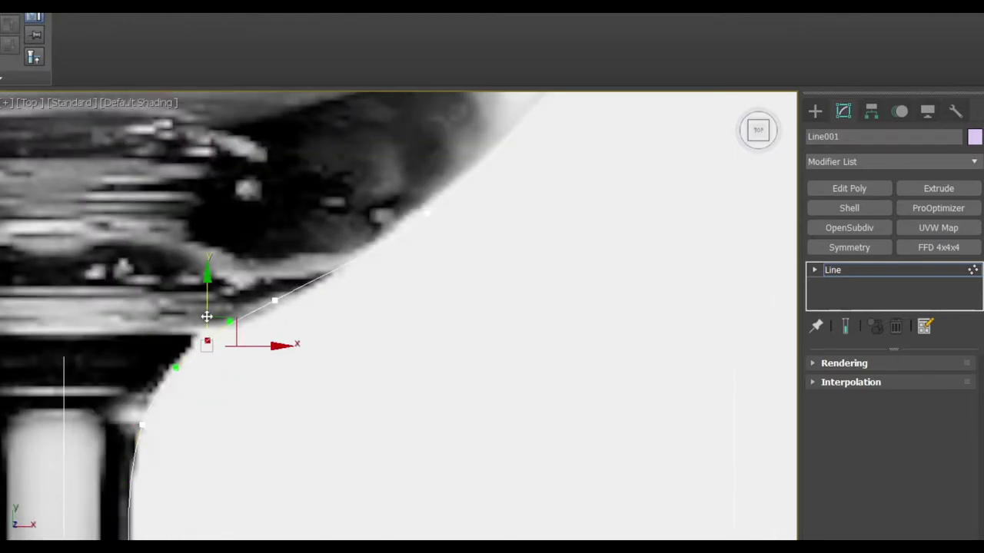
left_click(275, 300)
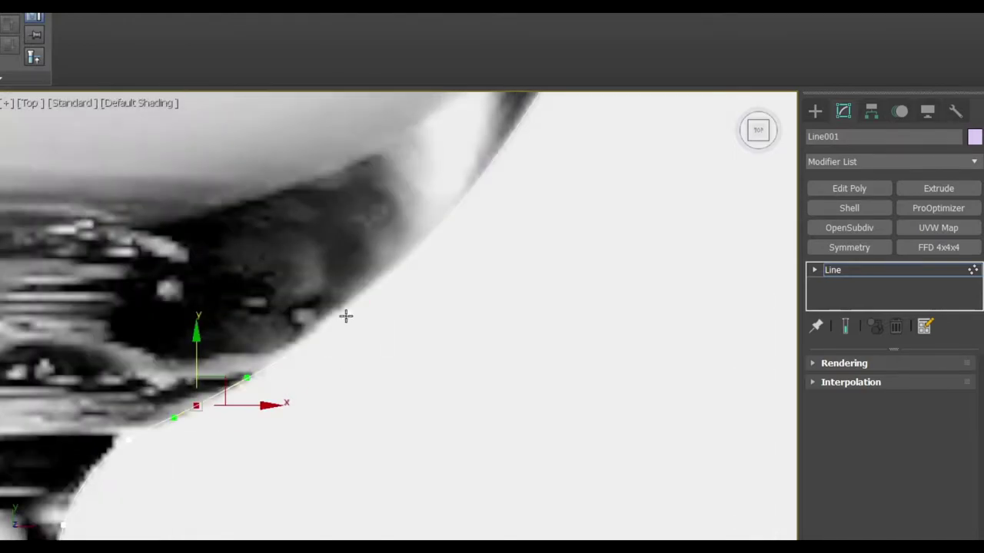
left_click(347, 303)
scroll(343, 285, "up", 3)
middle_click_drag(471, 193, 353, 465)
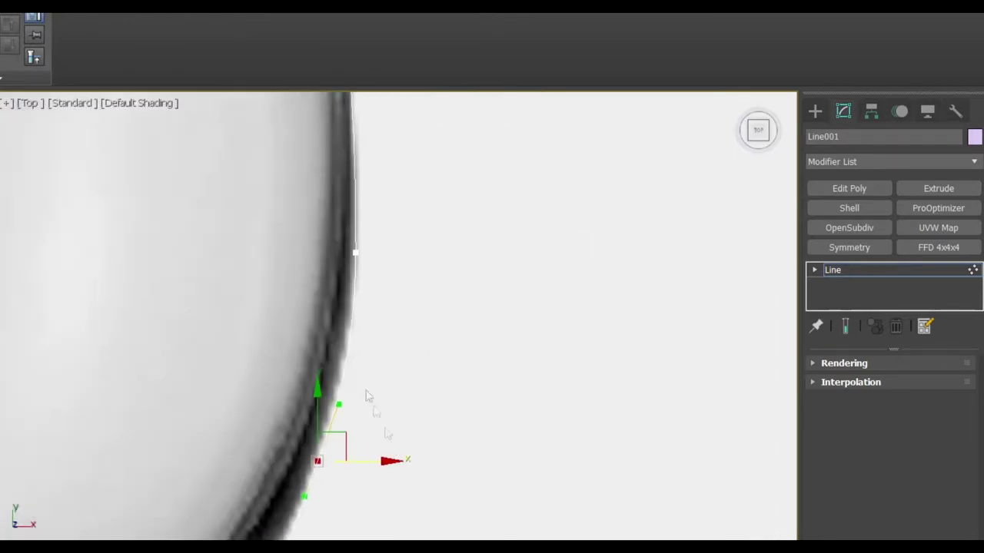
left_click(358, 252)
left_click(318, 461)
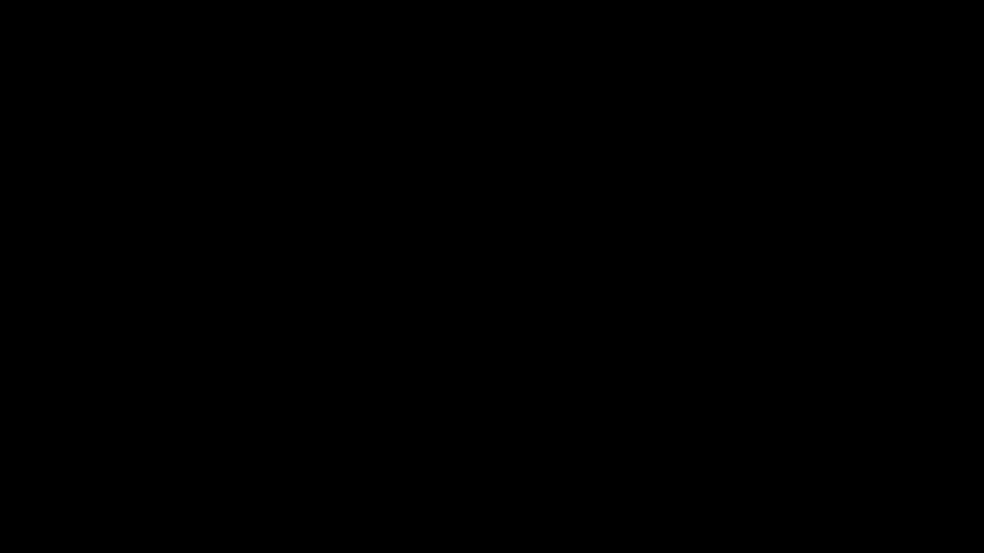
- Snap Line001's pivot onto the foot-centre base vertex using Affect Pivot Only and 3D Snap
scroll(392, 326, "down", 5)
scroll(392, 327, "up", 1)
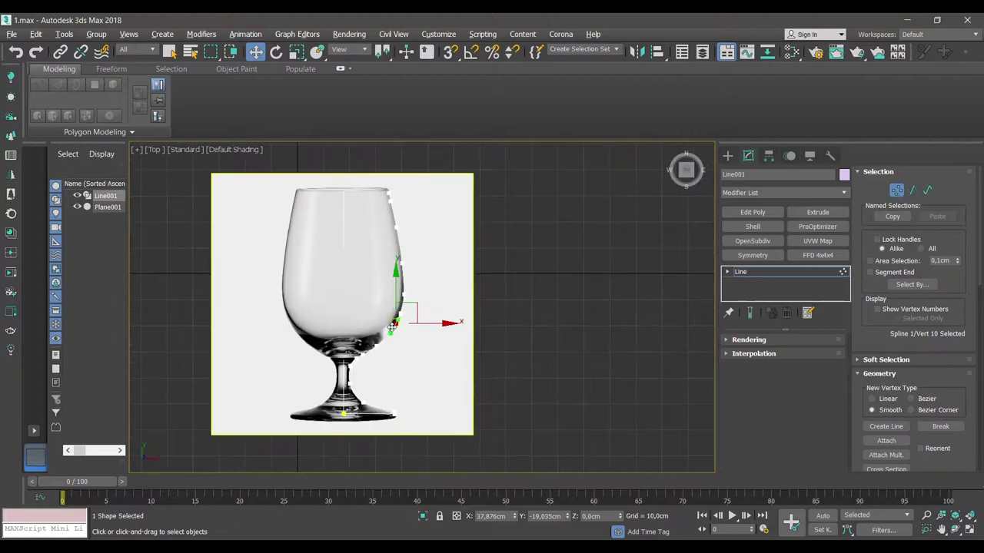
left_click(896, 192)
left_click(767, 156)
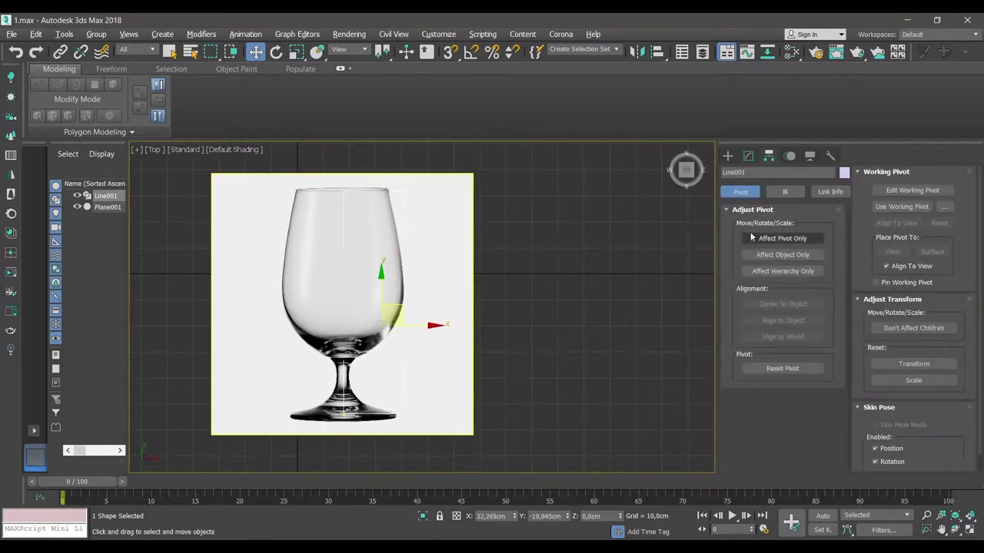
left_click(754, 238)
middle_click_drag(481, 339, 524, 273)
left_click(452, 52)
scroll(424, 258, "up", 4)
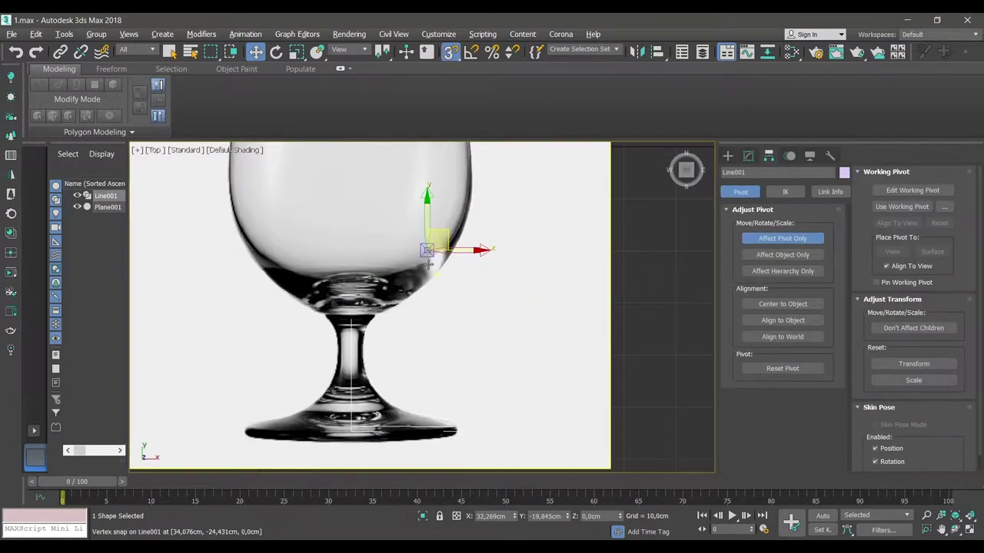
mouse_move(428, 244)
left_mouse_down()
mouse_move(406, 296)
mouse_move(399, 468)
left_mouse_up()
scroll(387, 387, "down", 3)
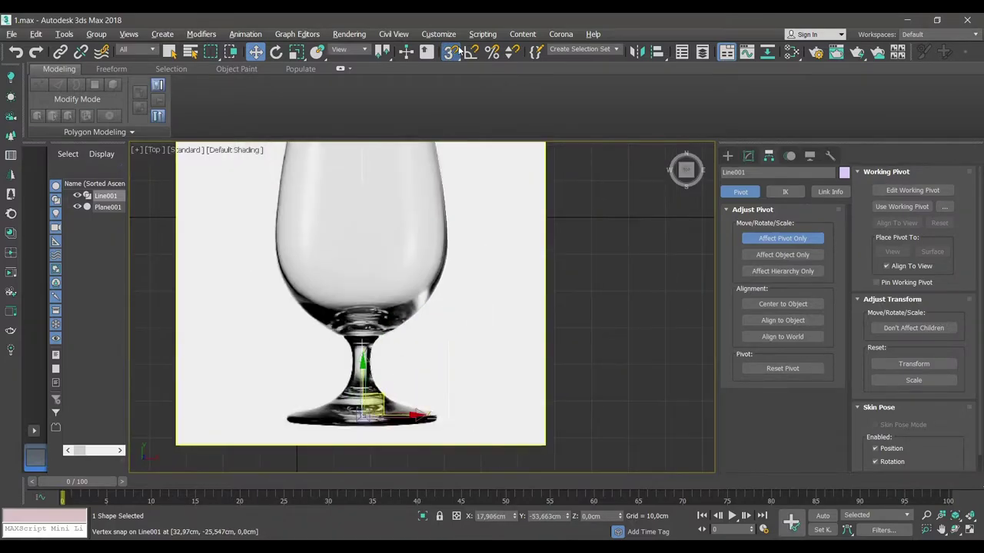
scroll(411, 268, "down", 3)
scroll(410, 269, "down", 2)
left_click(760, 237)
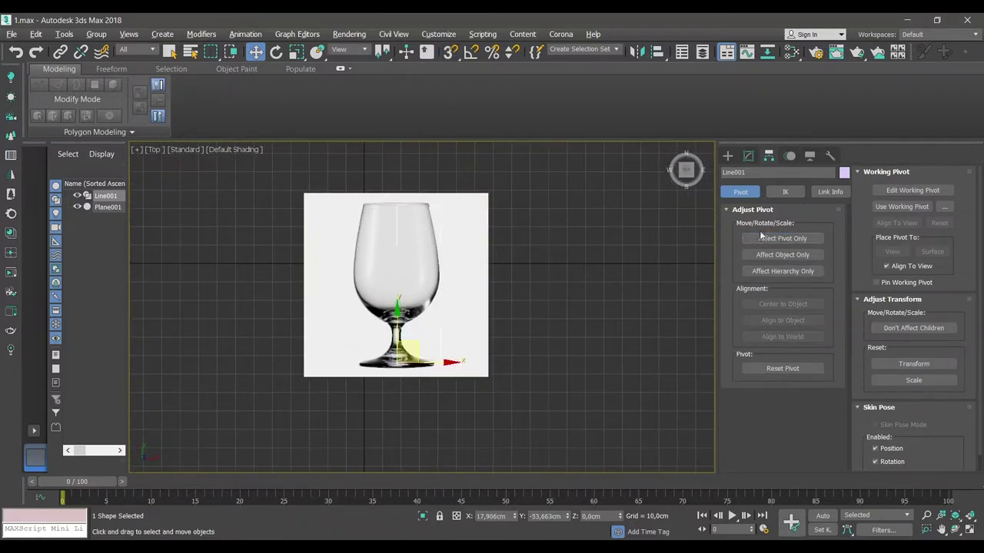
- Apply a Lathe modifier to Line001 from the Modifier List, giving a 360°, 16-segment goblet
left_click(748, 156)
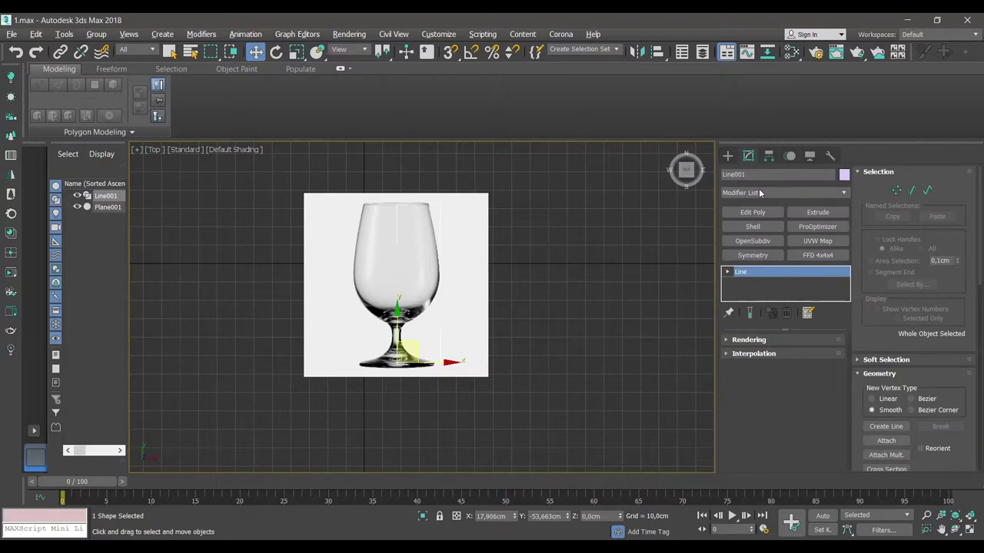
left_click(759, 192)
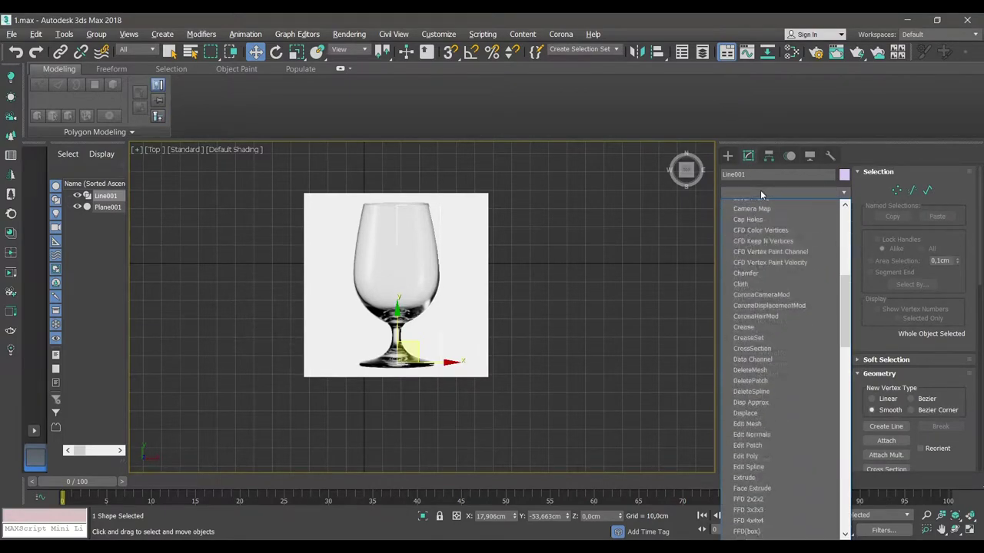
key("l")
left_click(761, 204)
scroll(402, 346, "up", 3)
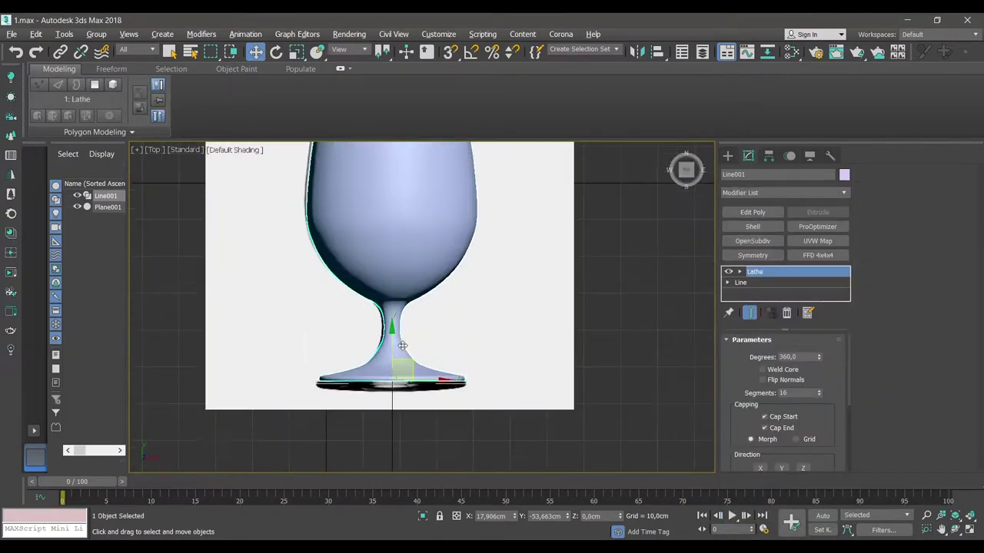
scroll(415, 365, "up", 2)
scroll(434, 354, "up", 2)
scroll(476, 331, "down", 4)
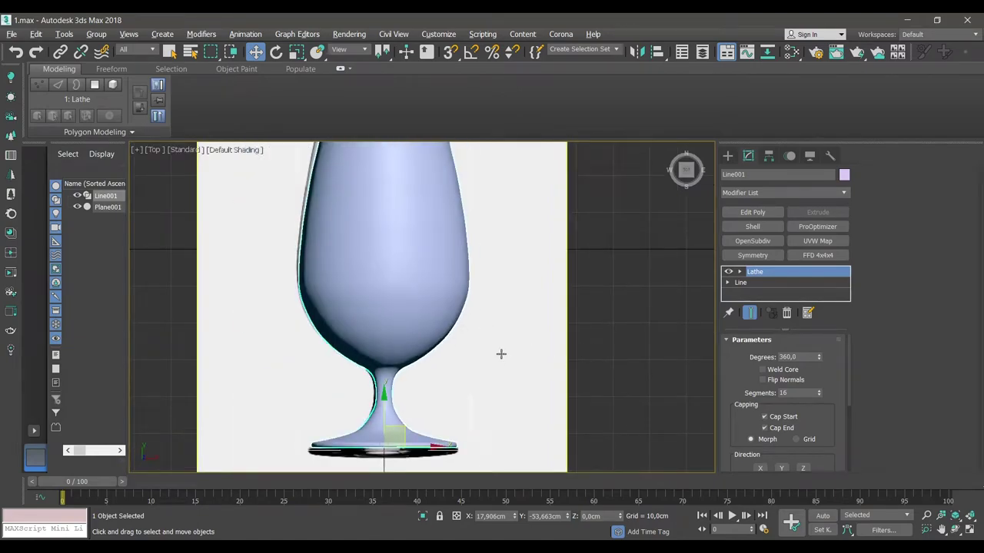
scroll(496, 355, "down", 2)
- Enable Weld Core on Line001's Lathe in the maximized Perspective view
key("alt+w")
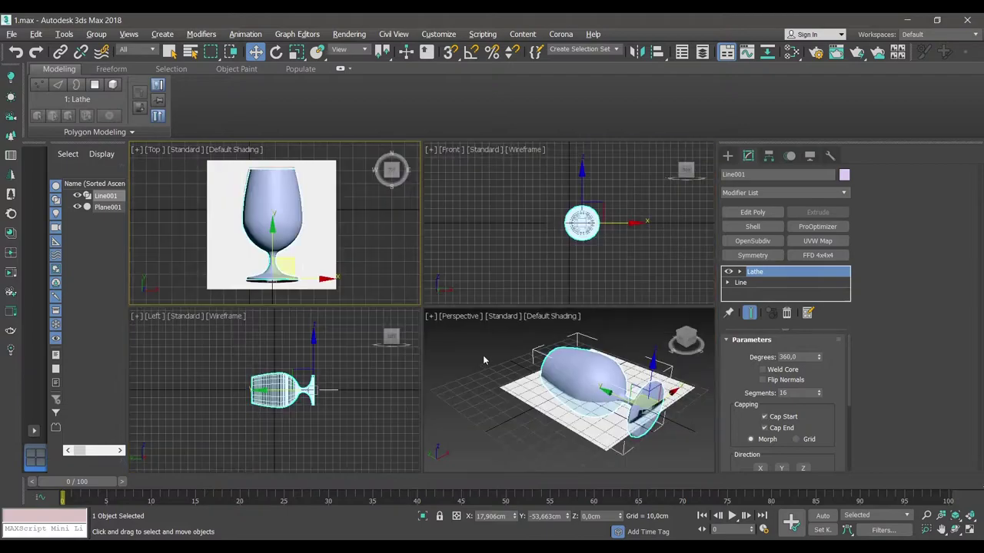
key("alt+w")
scroll(508, 384, "up", 1)
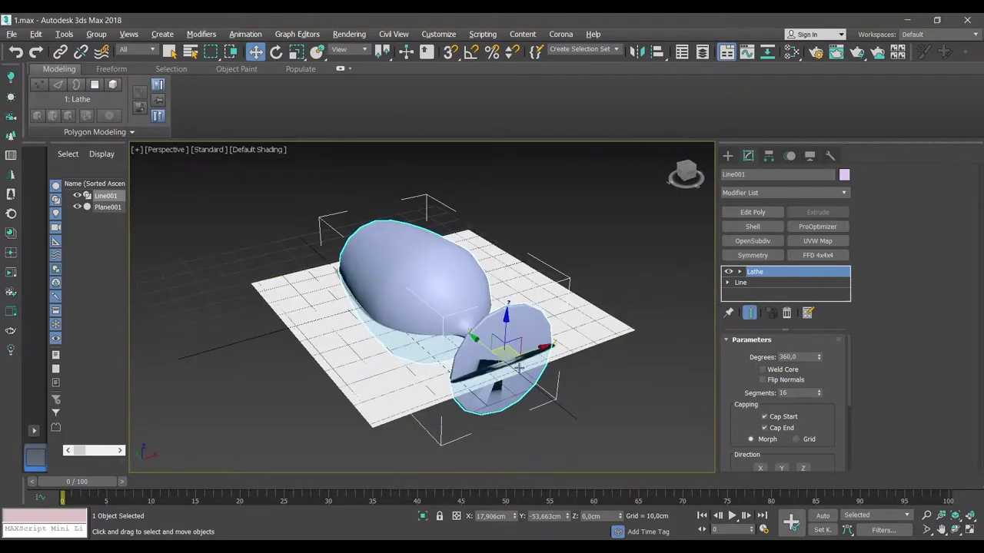
scroll(491, 392, "up", 1)
scroll(473, 404, "up", 2)
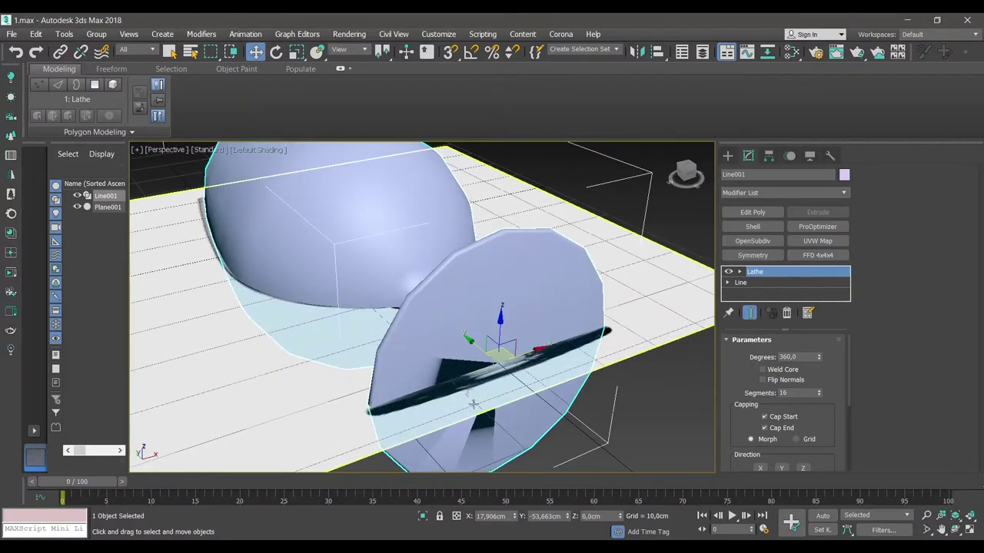
left_click(763, 371)
scroll(553, 403, "down", 3)
- Orbit around the goblet to inspect it from above and select the plane beneath
mouse_move(553, 403)
middle_mouse_down("alt")
mouse_move(538, 400)
mouse_move(596, 429)
middle_mouse_up("alt")
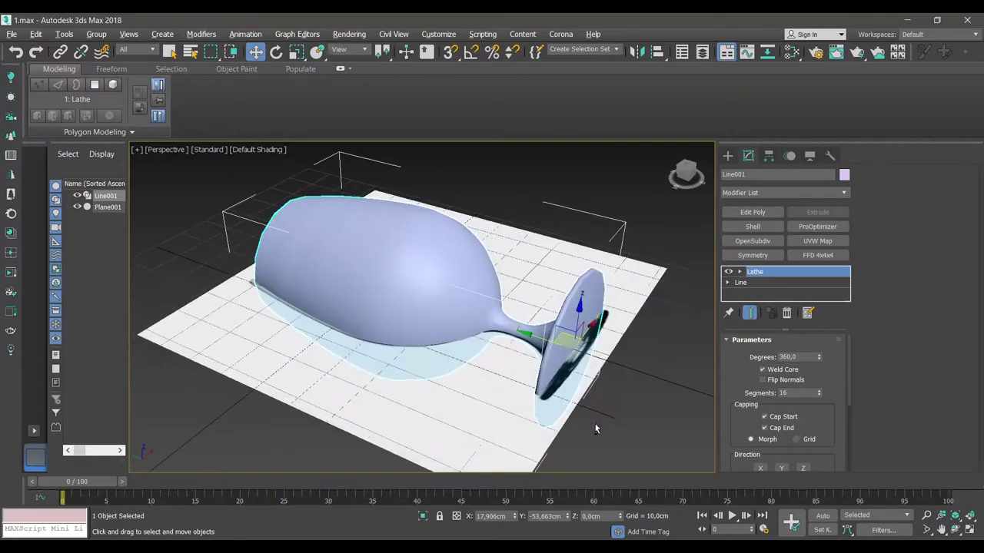
key("alt+w")
scroll(559, 356, "down", 2)
key("alt+w")
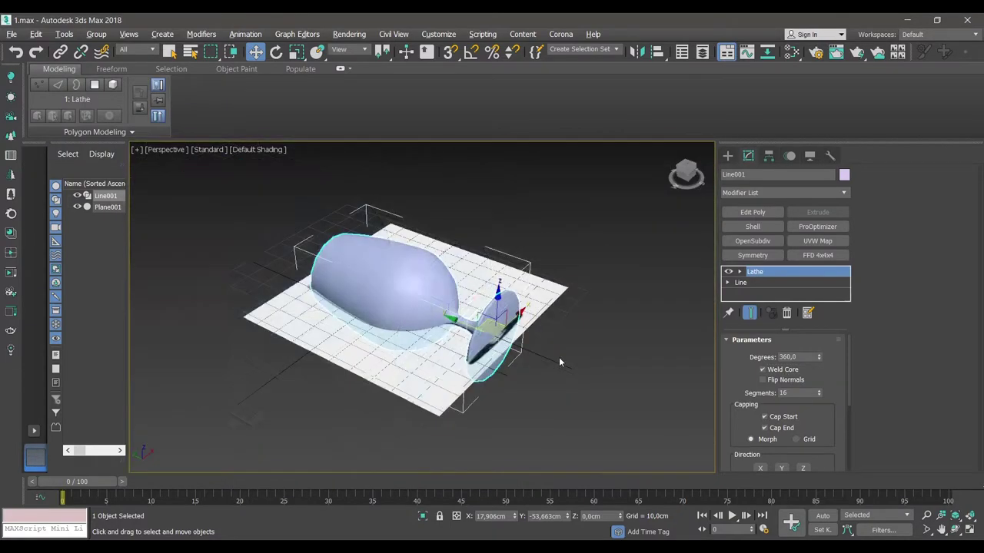
mouse_move(559, 357)
middle_mouse_down("alt")
mouse_move(528, 391)
mouse_move(527, 356)
middle_mouse_up("alt")
left_click(537, 326)
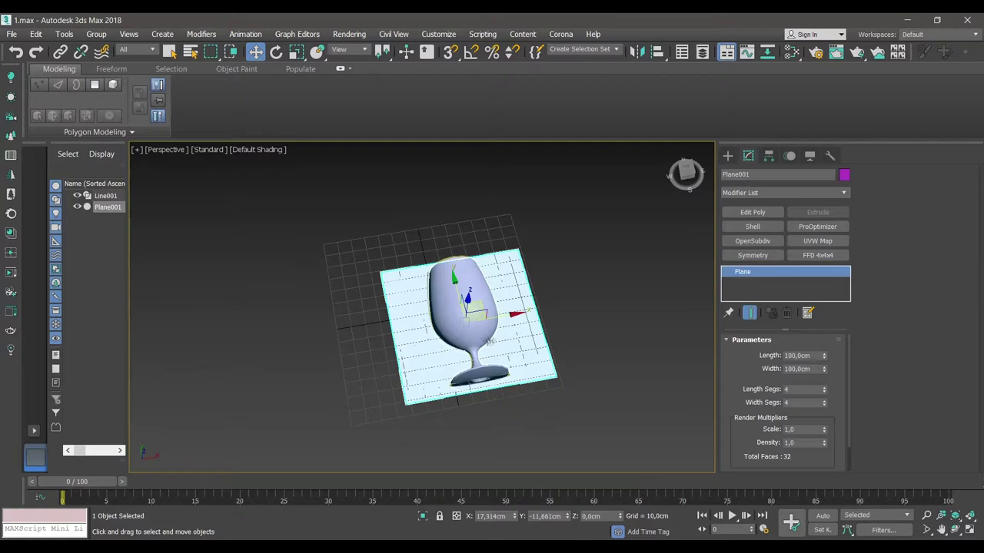
- Rotate the glass 90° on X with Angle Snap so it stands upright
left_click(472, 286)
middle_click_drag(472, 287, 499, 307, "alt")
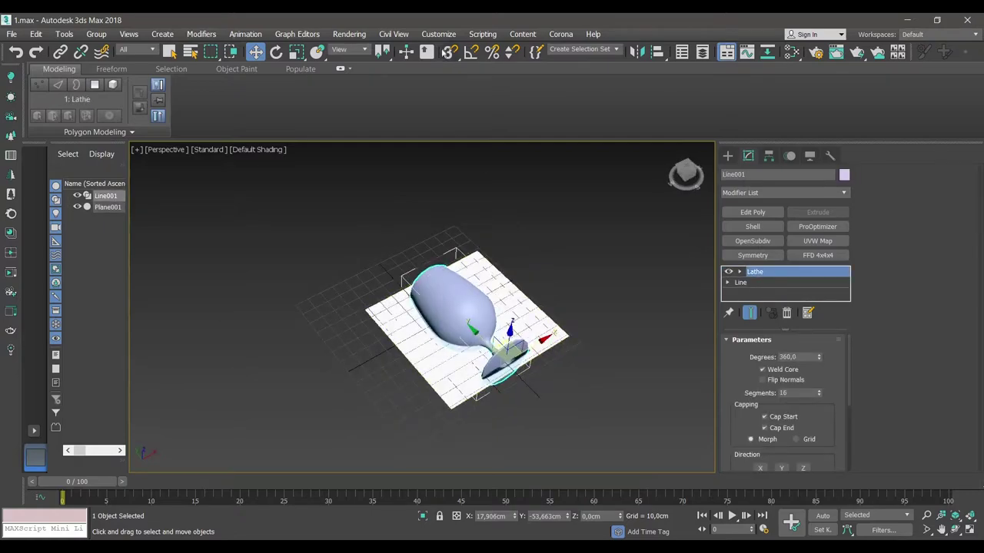
left_click(471, 52)
key("e")
left_click_drag(515, 348, 545, 378)
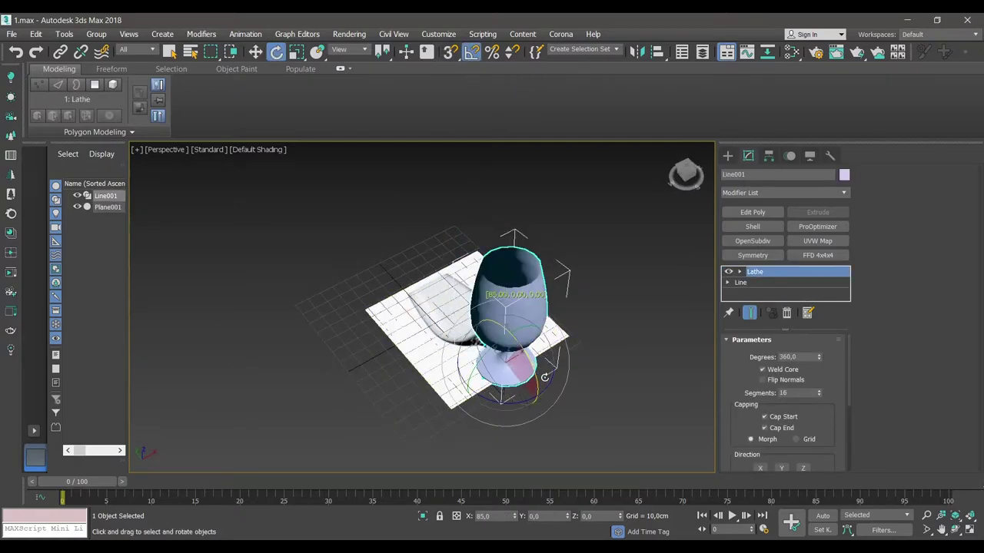
middle_click_drag(545, 390, 538, 361, "alt")
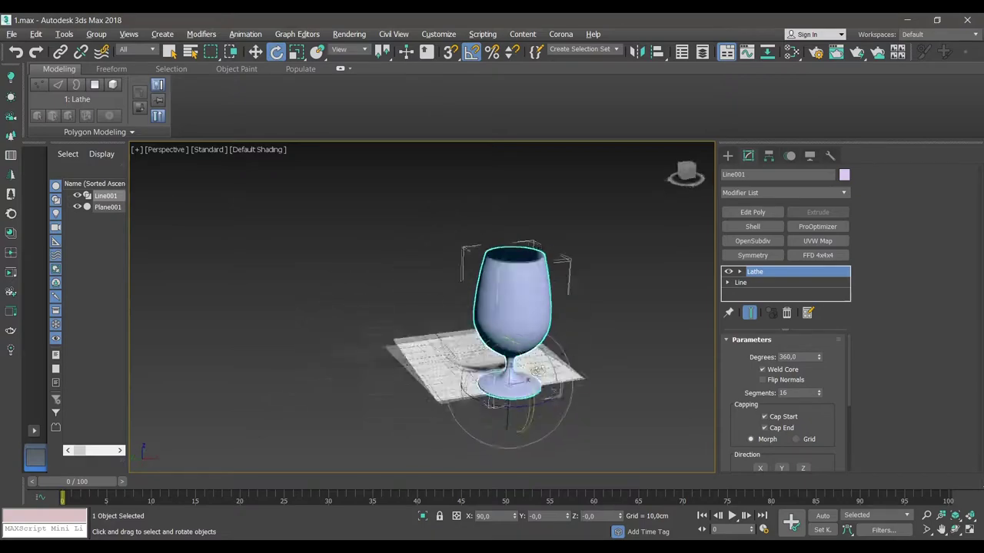
- Add an Edit Poly modifier above the glass's Lathe
key("alt+w")
key("alt+w")
left_click(269, 346)
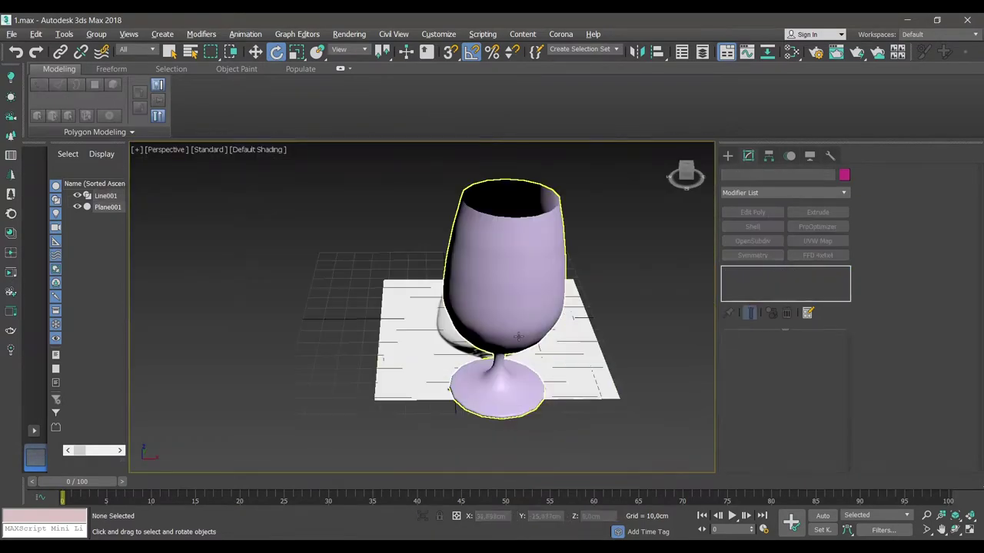
left_click(515, 308)
middle_click_drag(516, 308, 444, 307, "alt")
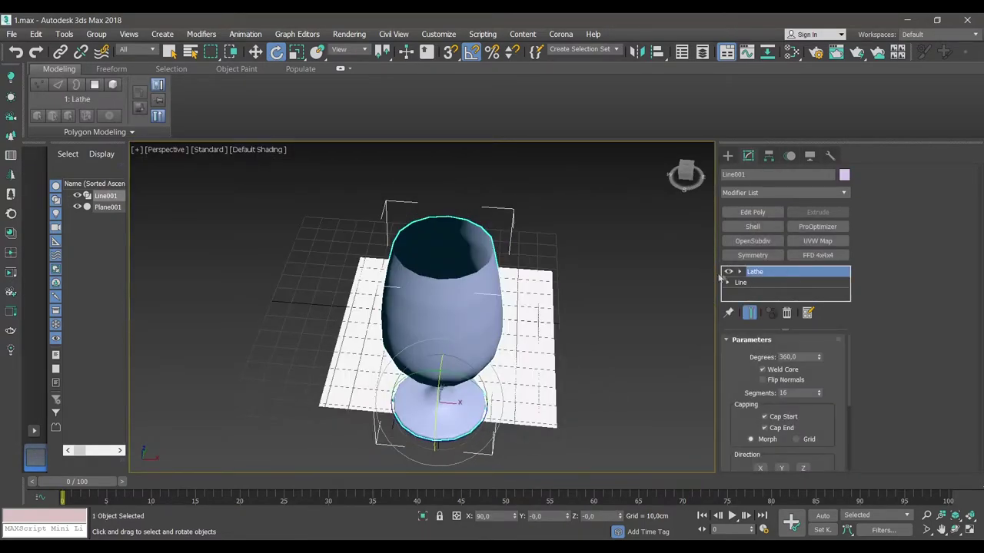
left_click(762, 214)
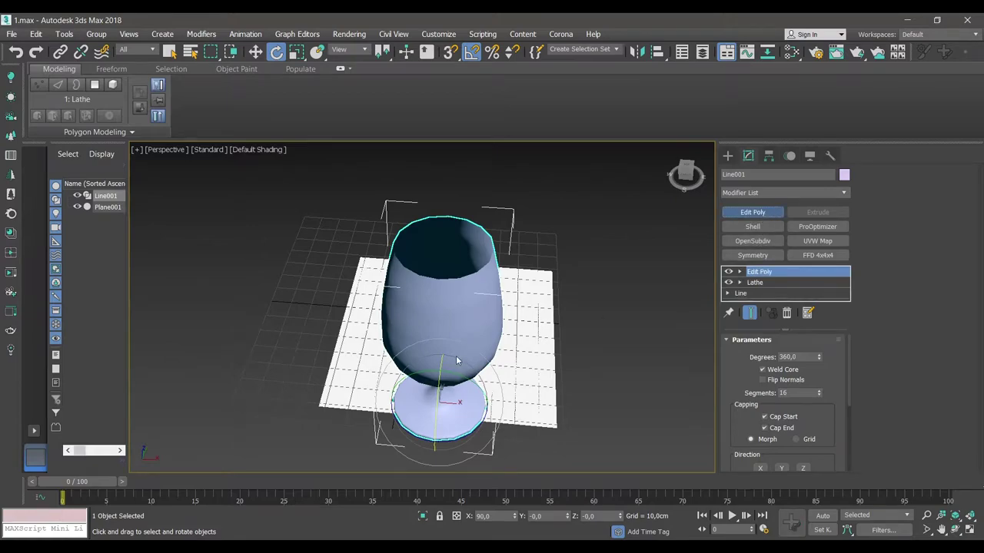
- Switch the Perspective view to Edged Faces shading and zoom in close on the glass
middle_click_drag(456, 355, 468, 350, "alt")
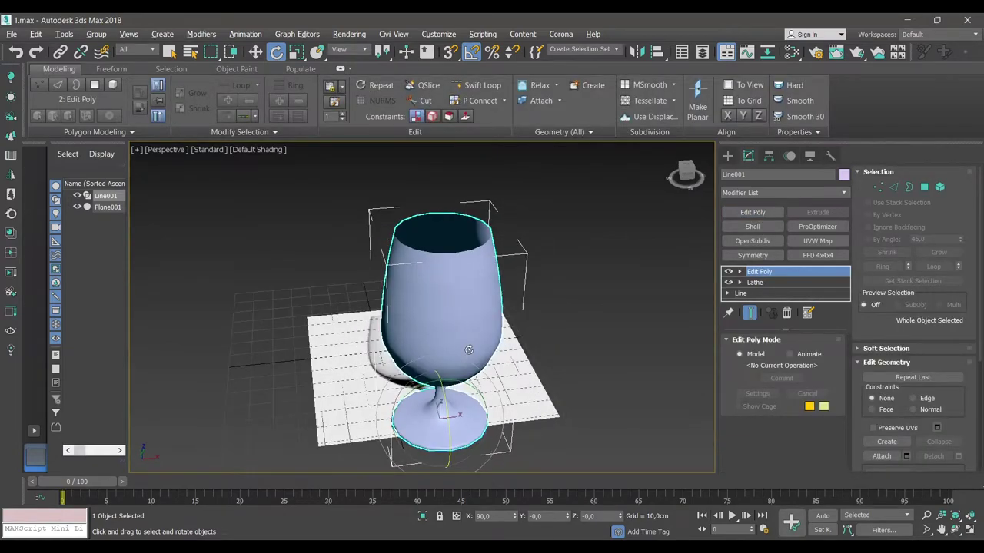
left_click(780, 192)
key("e")
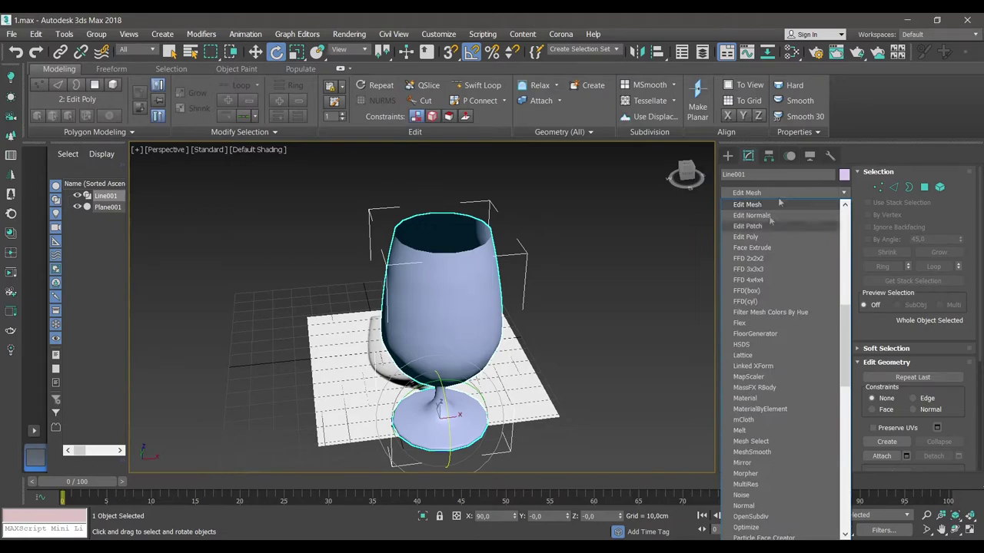
left_click(654, 253)
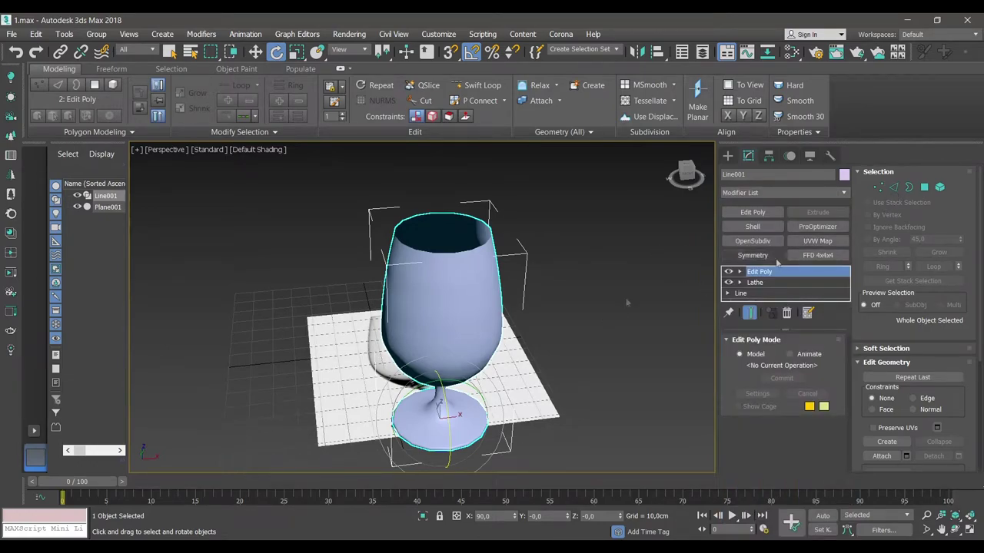
left_click(261, 149)
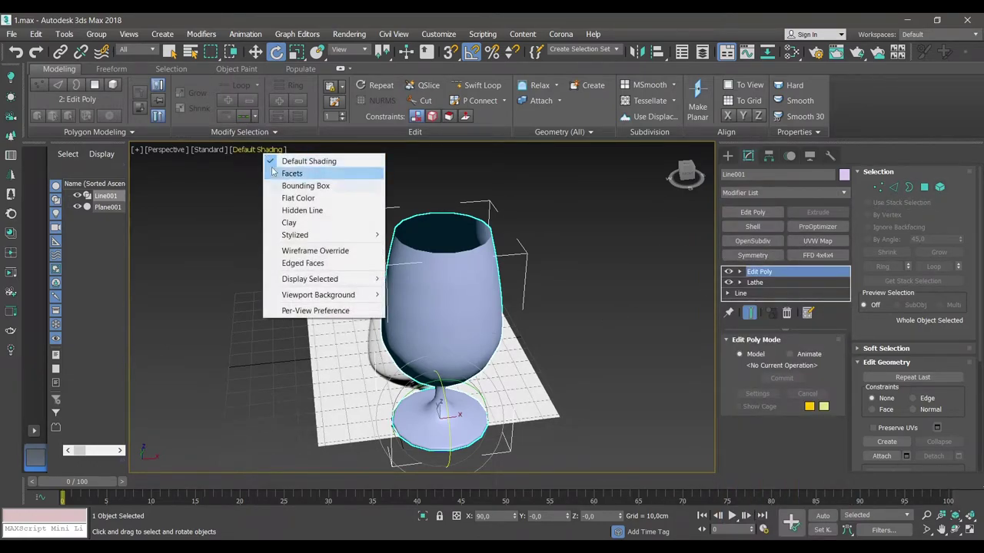
left_click(296, 264)
mouse_move(462, 336)
middle_mouse_down("alt")
mouse_move(454, 257)
mouse_move(468, 320)
mouse_move(479, 287)
mouse_move(424, 326)
mouse_move(477, 314)
mouse_move(461, 335)
middle_mouse_up("alt")
scroll(456, 261, "up", 5)
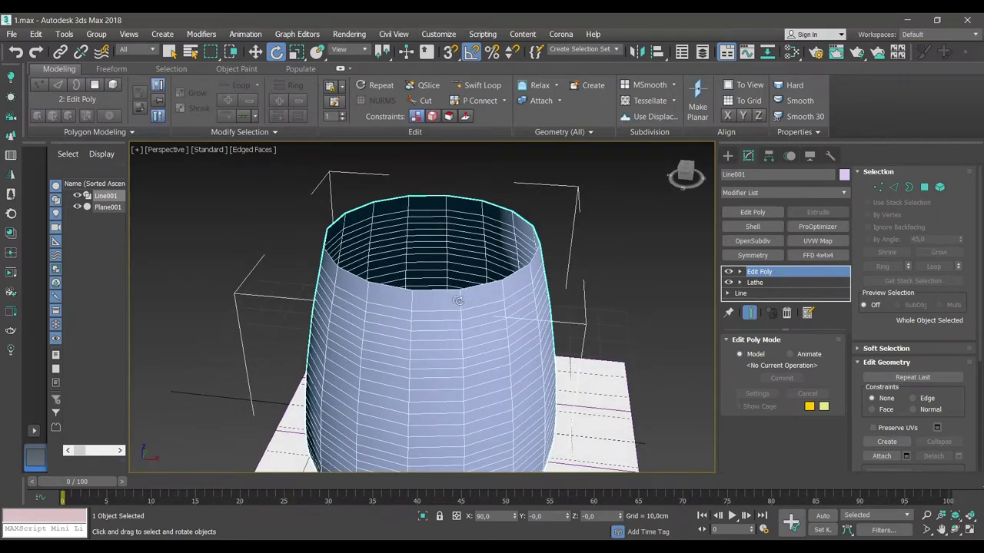
- Ring-select the 16 vertical edges and Connect them with 1 segment, then exit Edge mode
key("w")
left_click(894, 188)
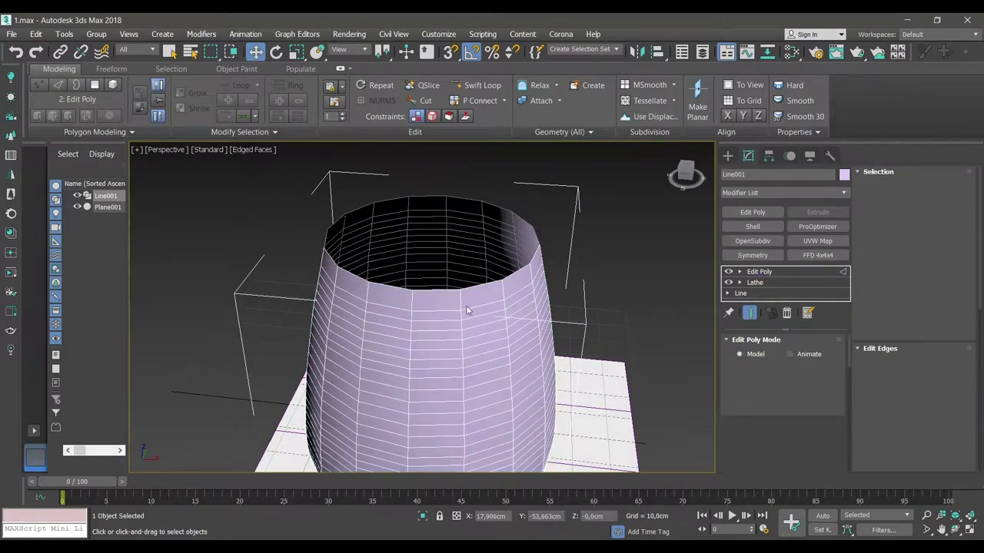
left_click(461, 306)
middle_click_drag(512, 330, 503, 292)
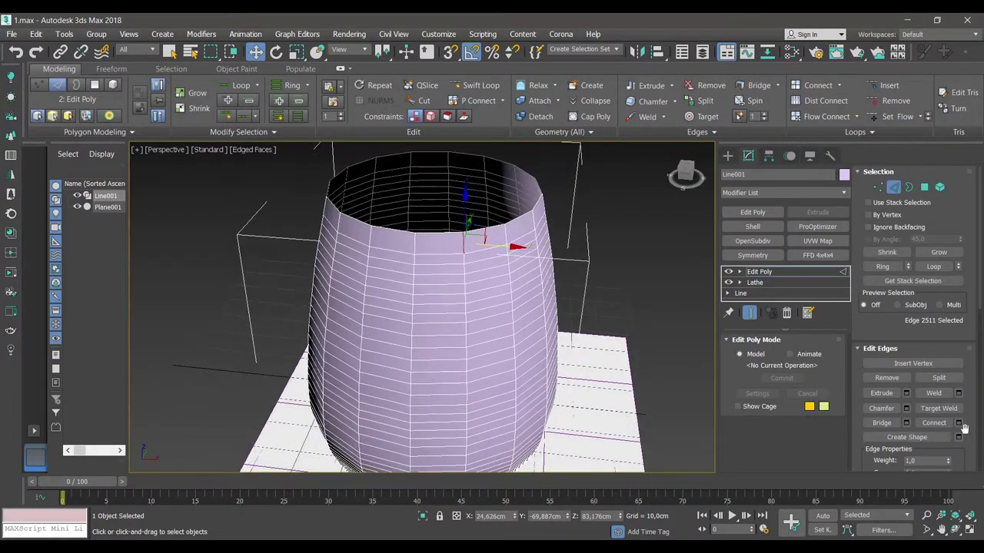
left_click(887, 266)
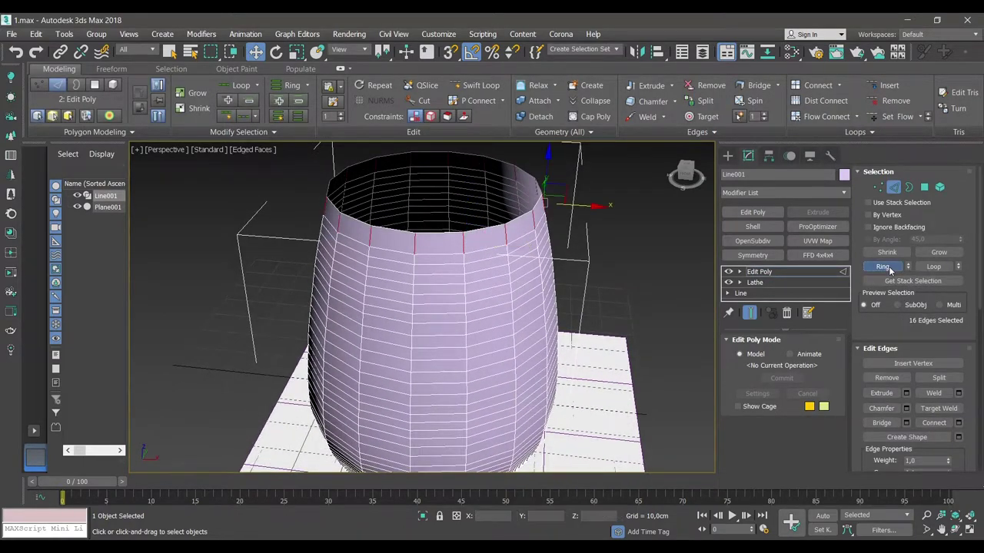
middle_click_drag(582, 373, 976, 443, "alt")
left_click(958, 424)
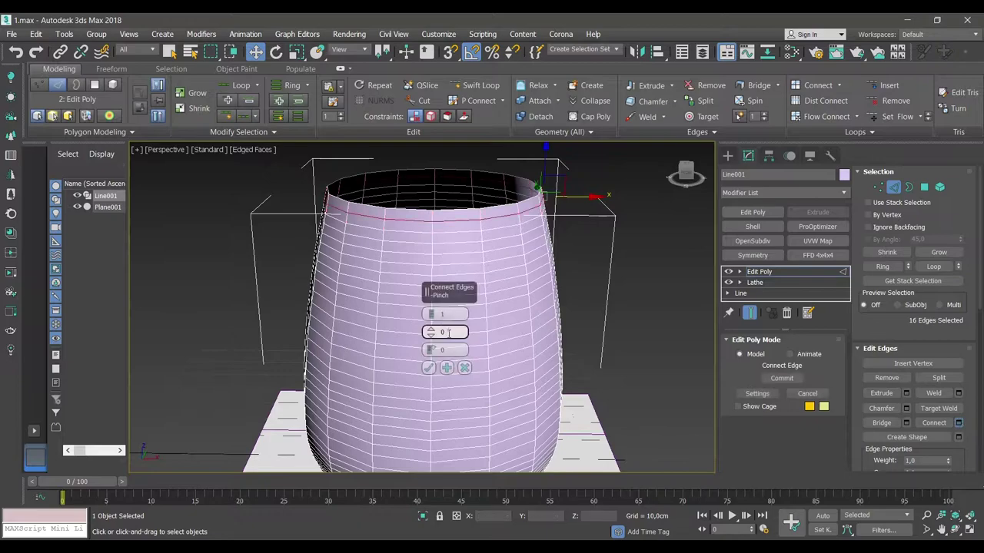
middle_click_drag(428, 332, 331, 347, "alt")
left_click(428, 367)
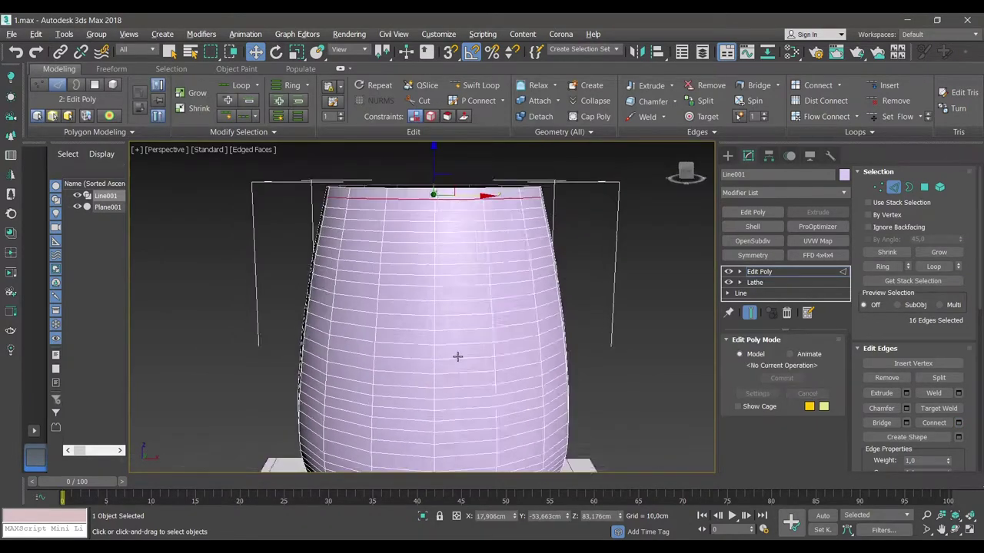
middle_click_drag(484, 263, 428, 221, "alt")
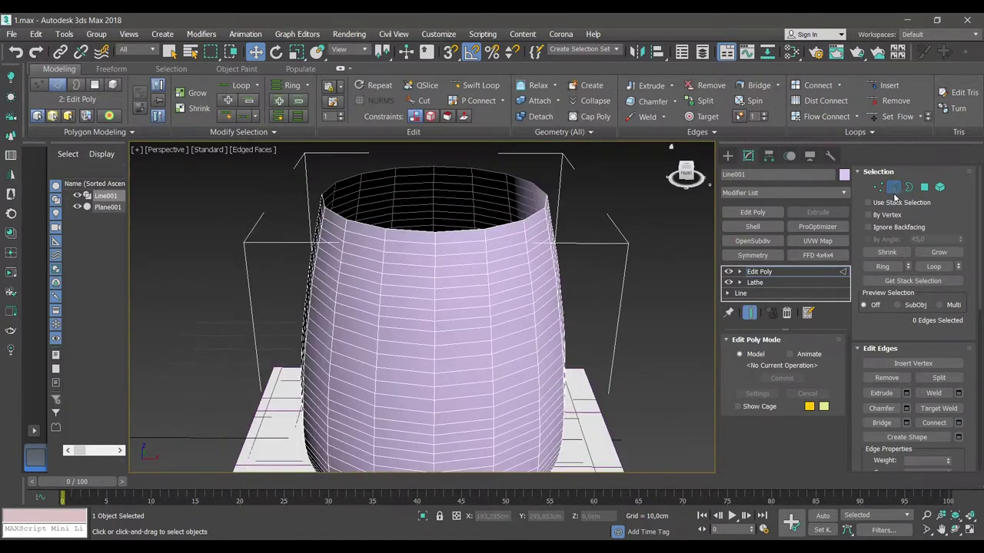
left_click(893, 189)
- Add a Shell modifier to the glass from the Modifier List
left_click(775, 192)
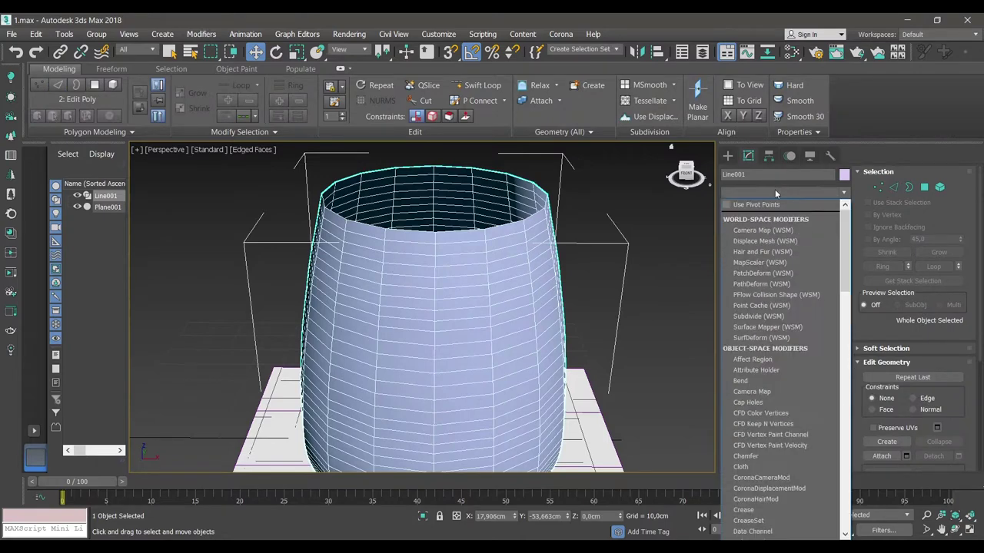
type("sh")
left_click(742, 205)
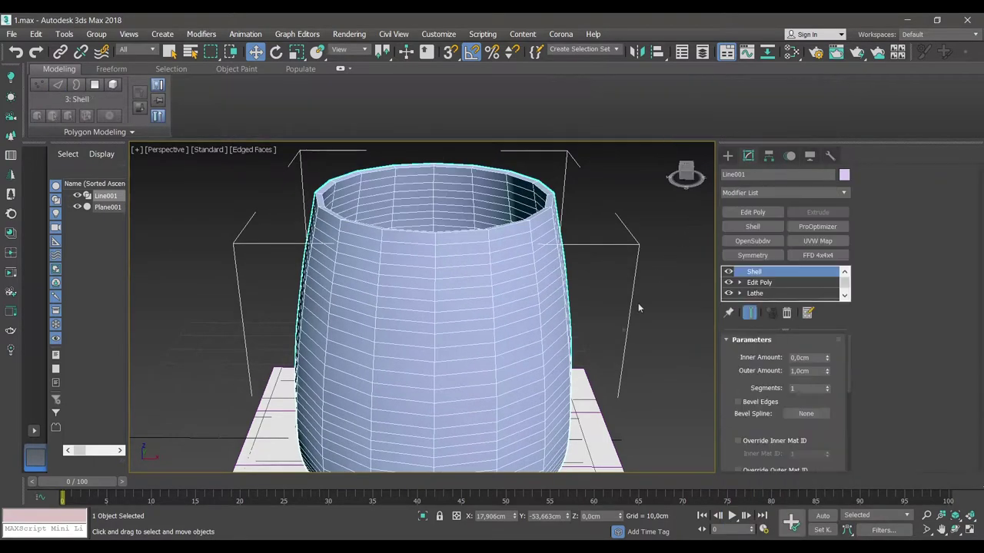
mouse_move(532, 343)
middle_mouse_down("alt")
mouse_move(501, 334)
mouse_move(495, 344)
middle_mouse_up("alt")
scroll(495, 346, "up", 3)
scroll(517, 352, "up", 1)
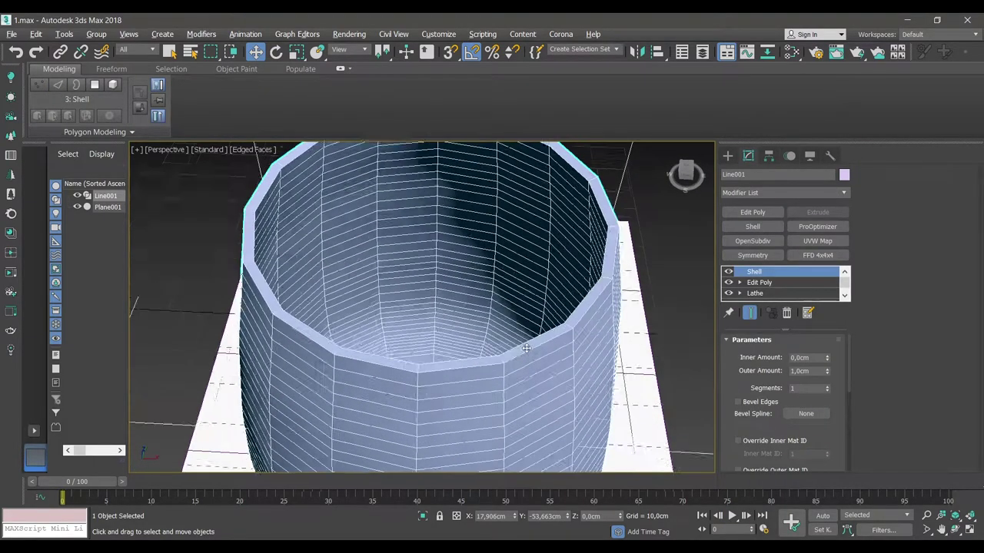
scroll(528, 353, "up", 1)
- Adjust the Shell's Outer and Inner Amounts, testing inner thicknesses up to 0,38cm
left_click_drag(830, 374, 833, 412)
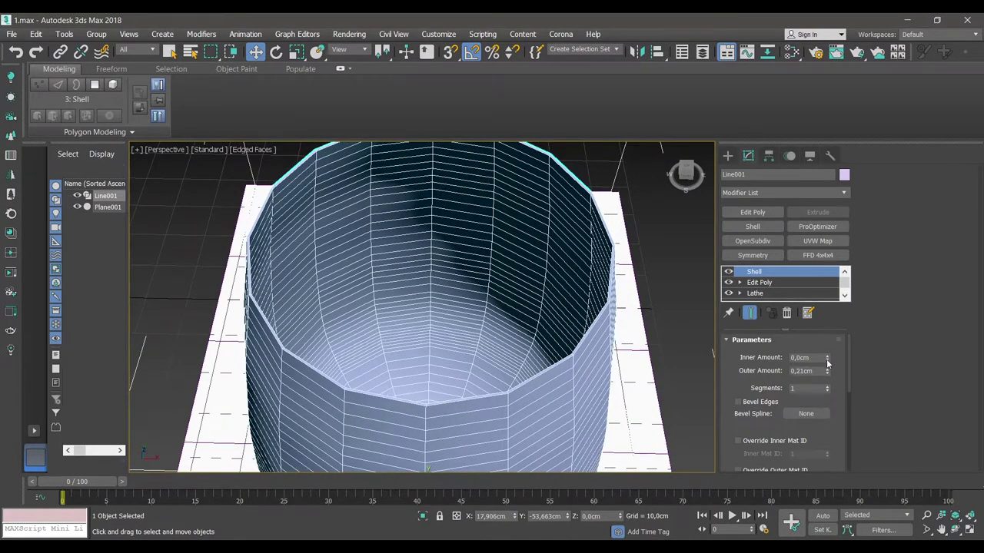
left_click_drag(827, 362, 826, 348)
middle_click_drag(492, 292, 465, 309, "alt")
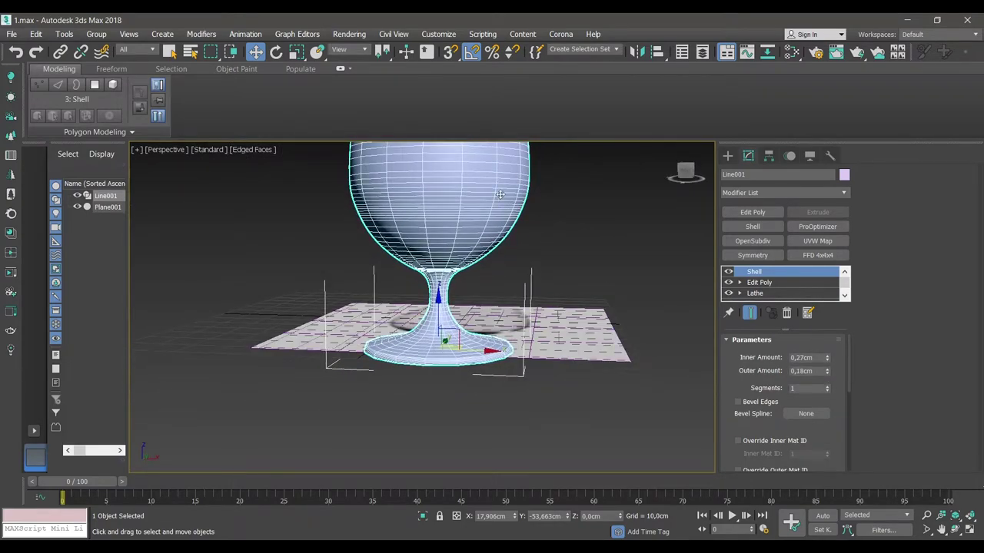
middle_click_drag(500, 194, 491, 231, "alt")
scroll(492, 230, "up", 5)
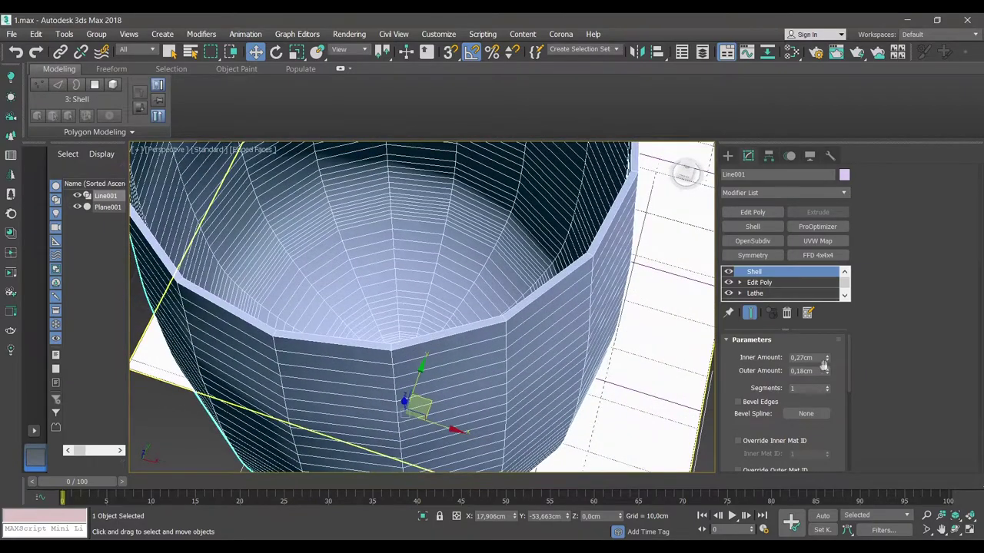
left_click_drag(826, 360, 829, 352)
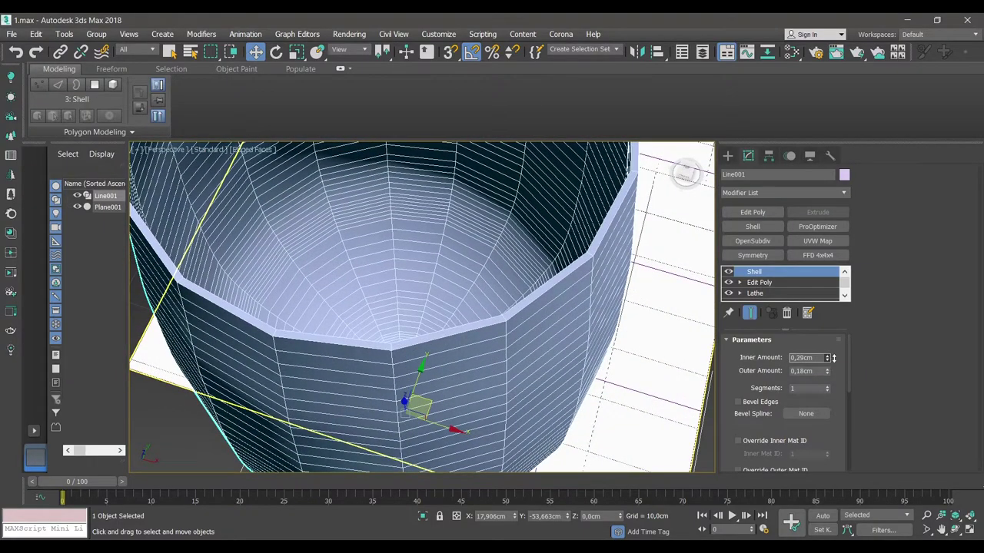
mouse_move(408, 276)
middle_mouse_down("alt")
mouse_move(424, 391)
mouse_move(430, 400)
mouse_move(432, 387)
mouse_move(463, 389)
middle_mouse_up("alt")
- Settle the Shell's Inner Amount at 0,27cm, then deselect and reselect the goblet
scroll(462, 389, "down", 5)
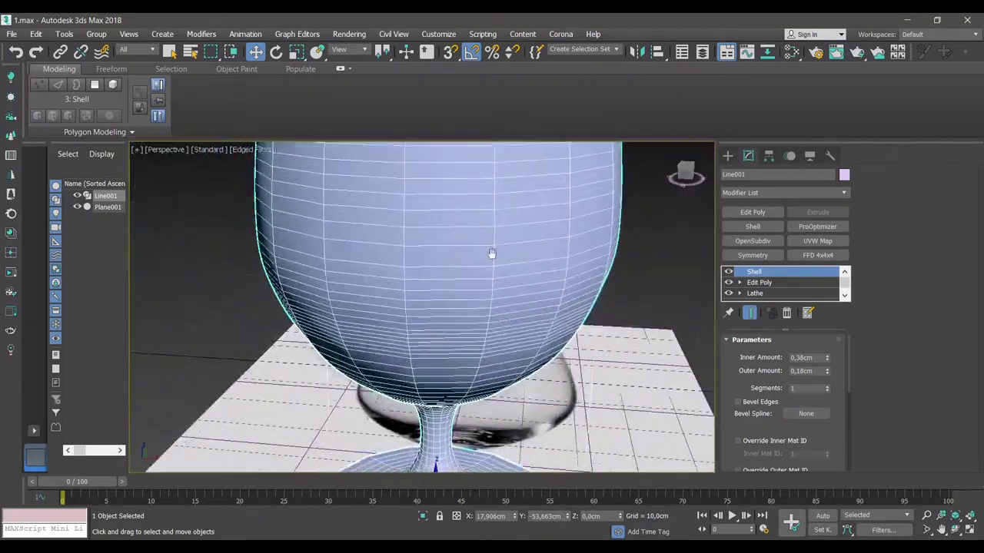
middle_click_drag(490, 252, 492, 277, "alt")
key("shift+z")
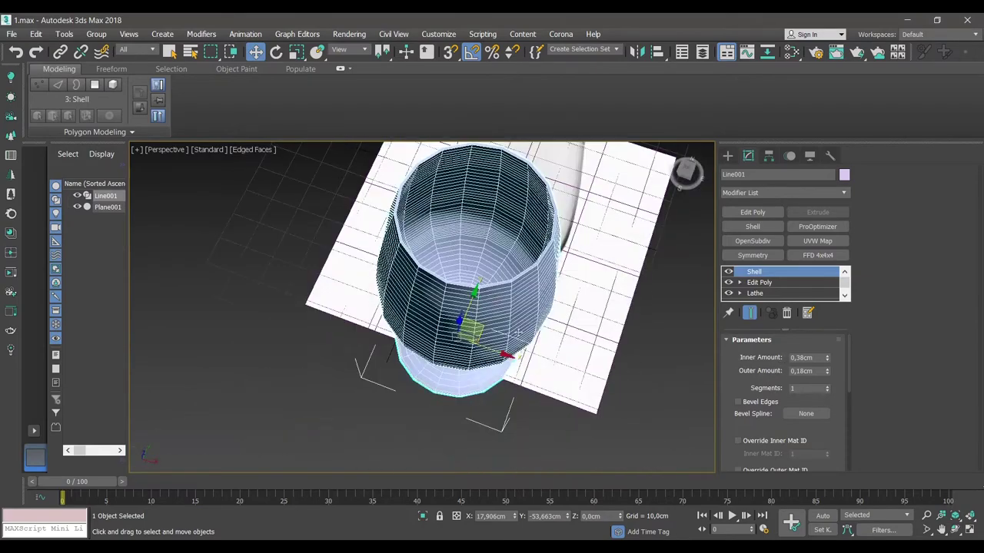
left_click_drag(828, 362, 830, 370)
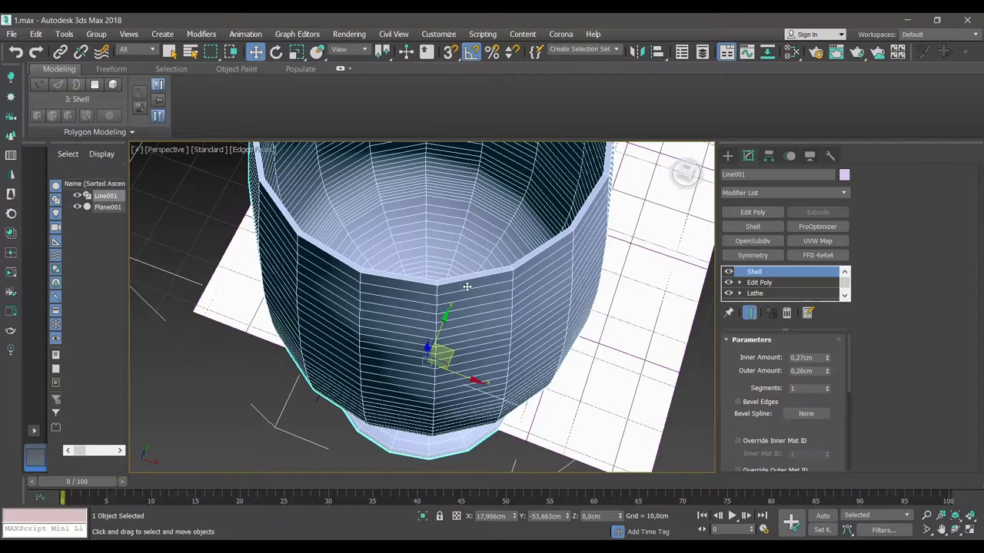
mouse_move(467, 286)
middle_mouse_down("alt")
mouse_move(442, 257)
mouse_move(422, 318)
mouse_move(456, 408)
mouse_move(468, 369)
middle_mouse_up("alt")
key("ctrl+d")
scroll(457, 408, "up", 3)
left_click(460, 407)
- Add an Edit Poly modifier above the Shell
left_click(761, 192)
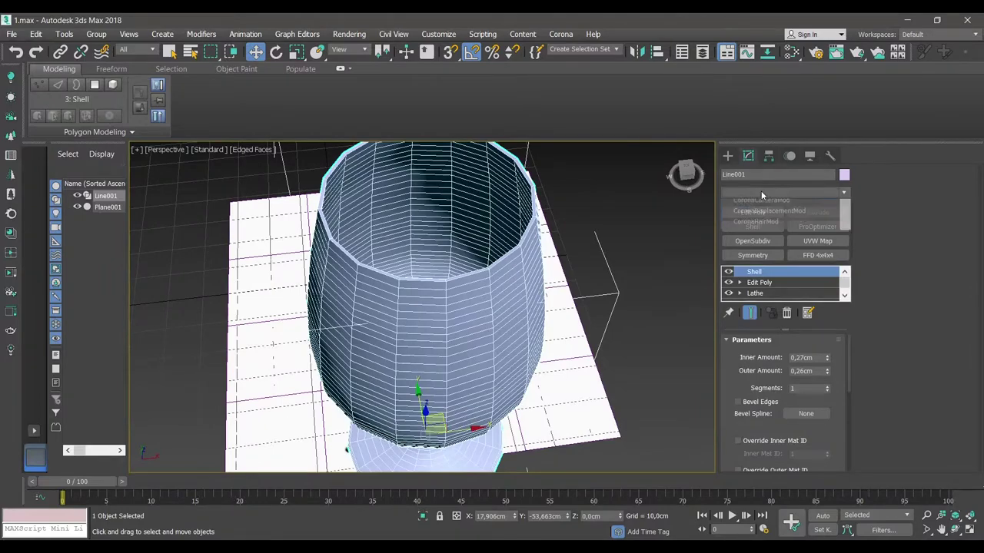
key("e")
left_click(489, 305)
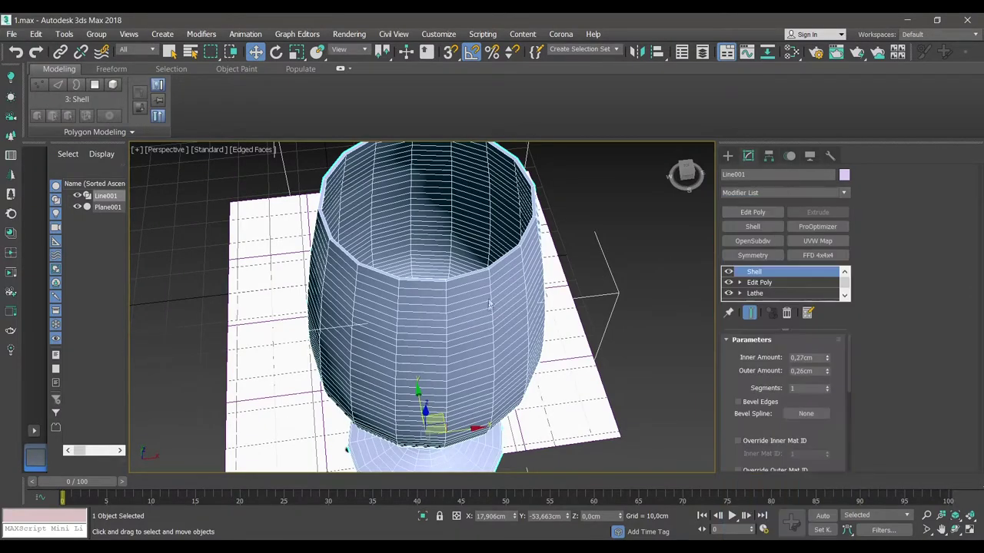
middle_click_drag(448, 285, 453, 304, "alt")
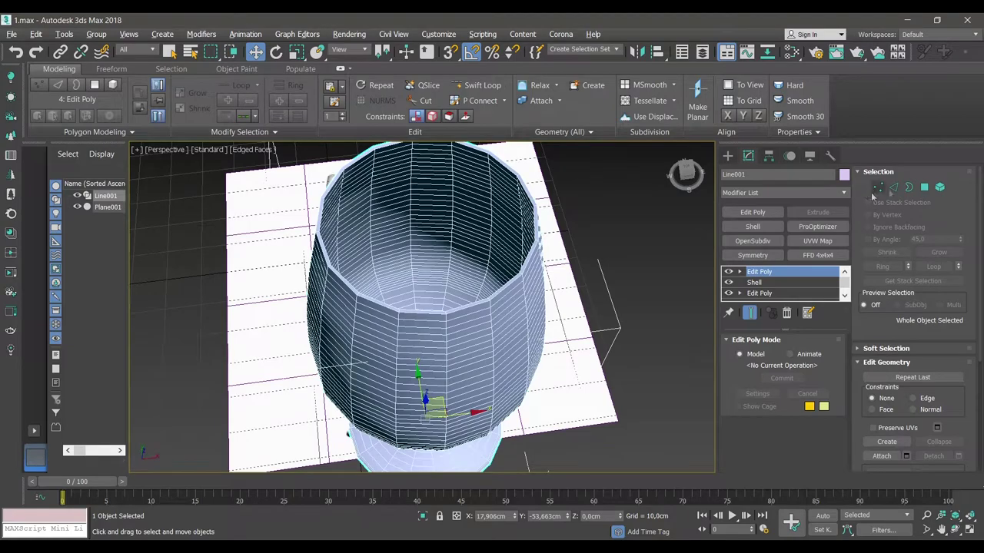
- In Polygon mode, select one rim polygon and loop it to the full 16-polygon rim
left_click(925, 187)
scroll(311, 315, "up", 3)
scroll(311, 315, "up", 3)
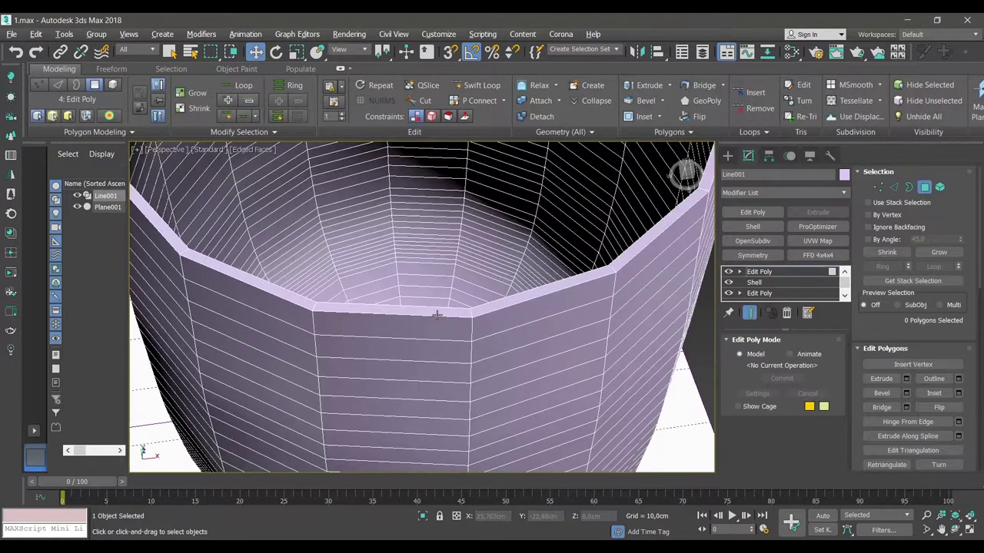
left_click(314, 312)
left_click(311, 315, "shift")
scroll(312, 315, "down", 3)
scroll(311, 315, "down", 3)
middle_click_drag(361, 299, 435, 282, "alt")
left_click_drag(982, 260, 967, 312)
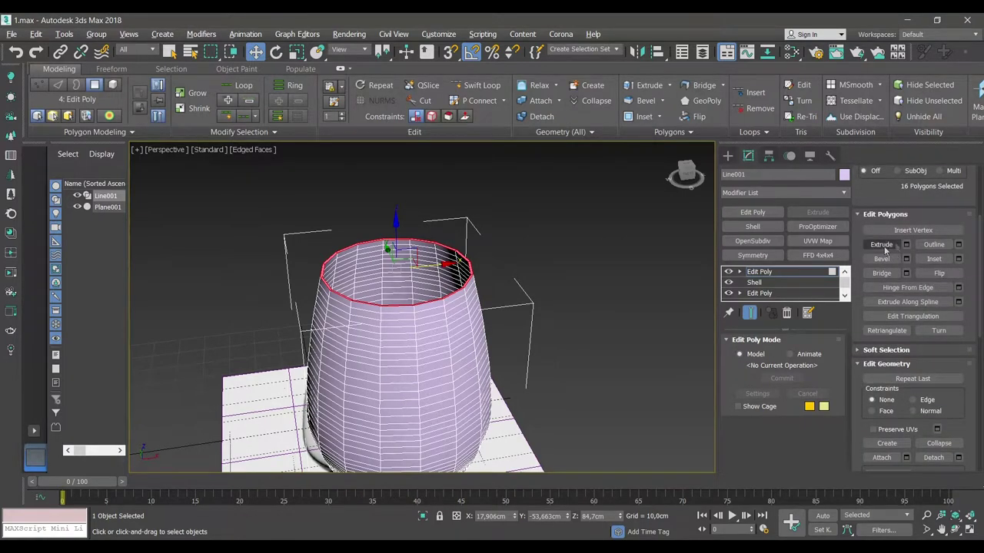
- Extrude the selected rim polygons upward by 0,871cm
left_click(905, 244)
left_click_drag(430, 332, 429, 339)
scroll(391, 321, "up", 5)
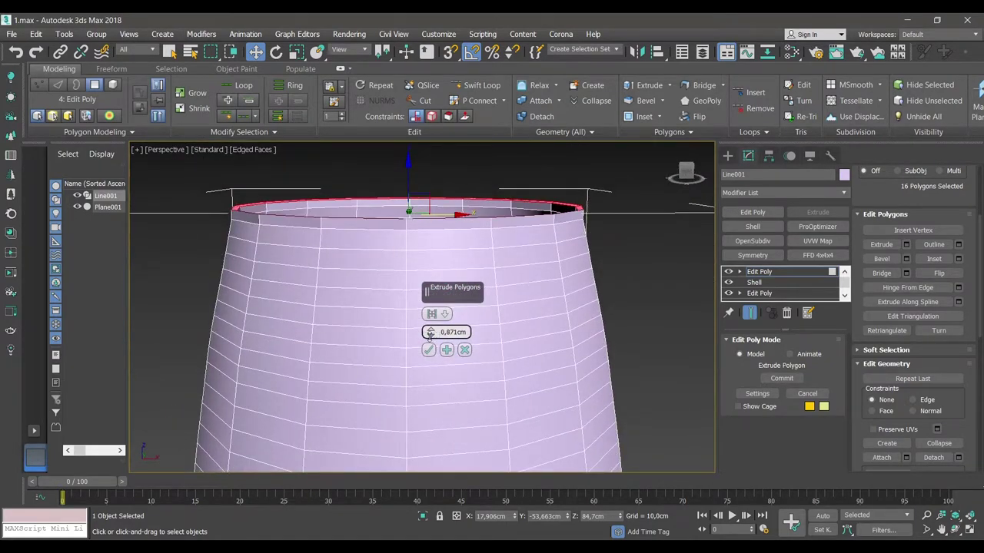
middle_click_drag(355, 324, 334, 329, "alt")
scroll(348, 265, "up", 3)
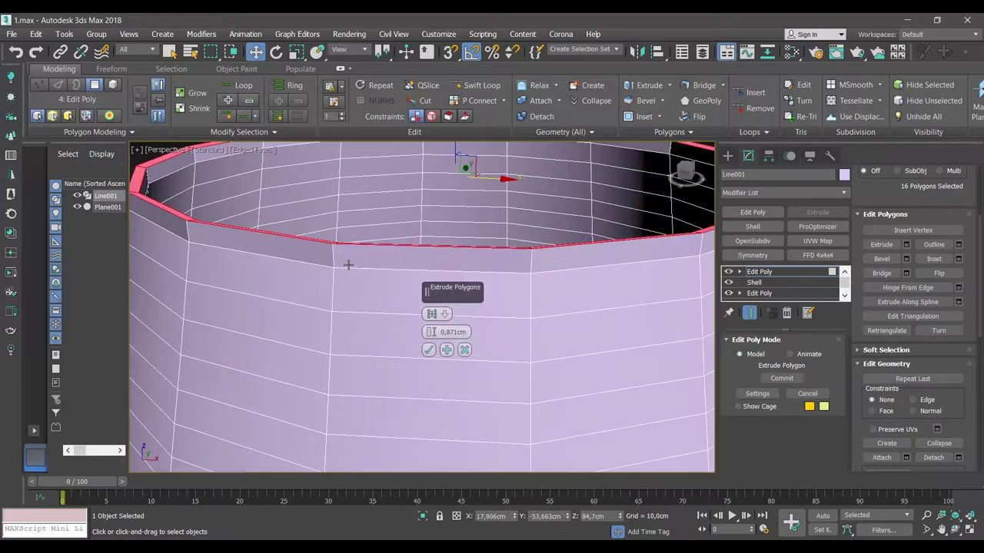
left_click(428, 350)
- Select a polygon loop around the new rim and expand it to the neighbouring loop
left_click(422, 279)
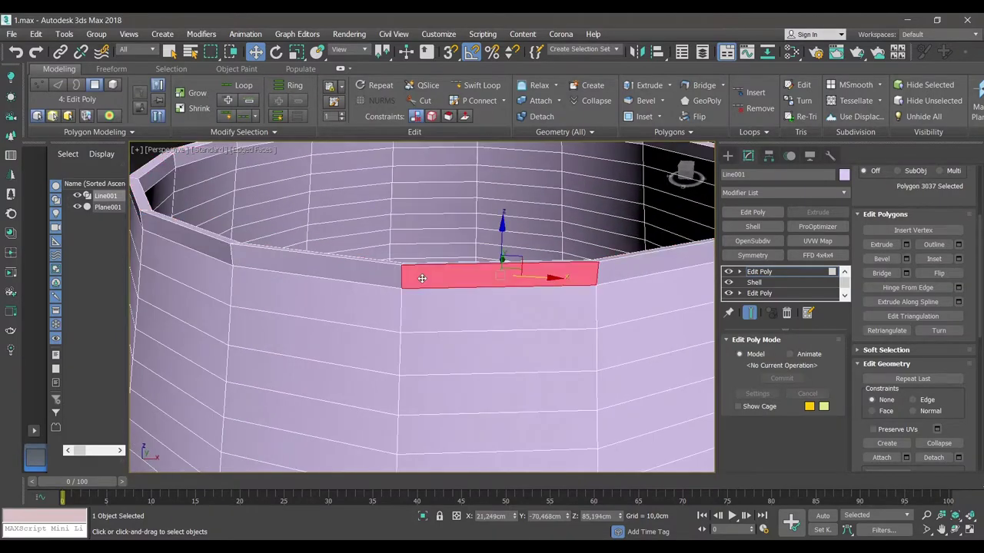
left_click(376, 278, "shift")
scroll(375, 278, "down", 4)
mouse_move(356, 291)
middle_mouse_down("alt")
mouse_move(318, 216)
mouse_move(341, 279)
mouse_move(406, 296)
middle_mouse_up("alt")
left_click(318, 216, "ctrl")
- Grow the rim selection to 32 polygons and start a Bevel with some height and inward outline
left_click(338, 213, "shift")
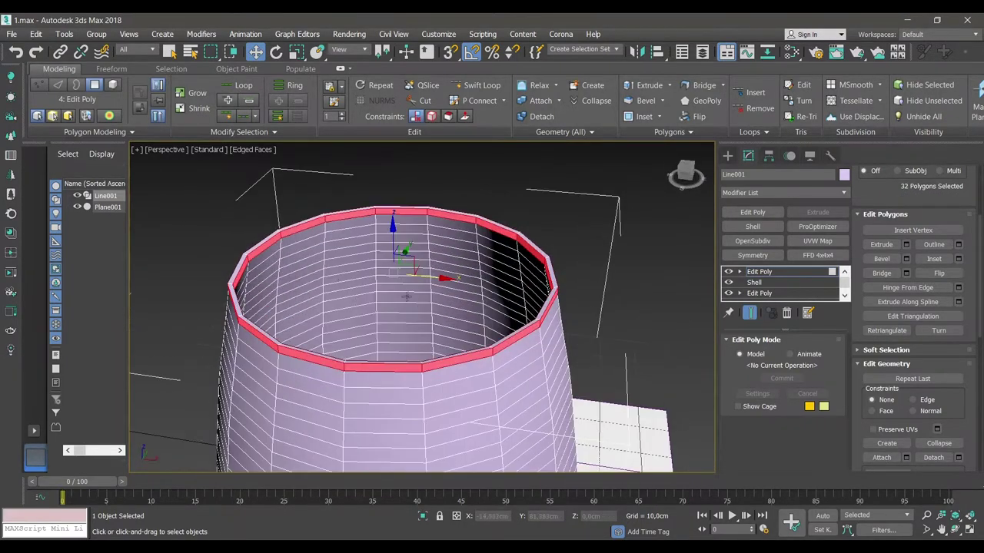
left_click(906, 262)
left_click_drag(431, 332, 428, 321)
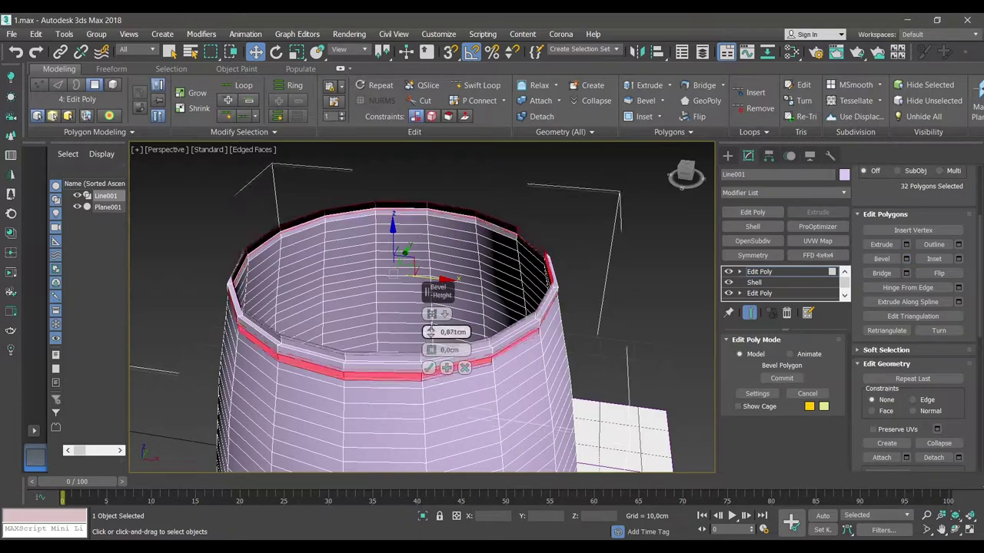
middle_click_drag(428, 320, 432, 318, "alt")
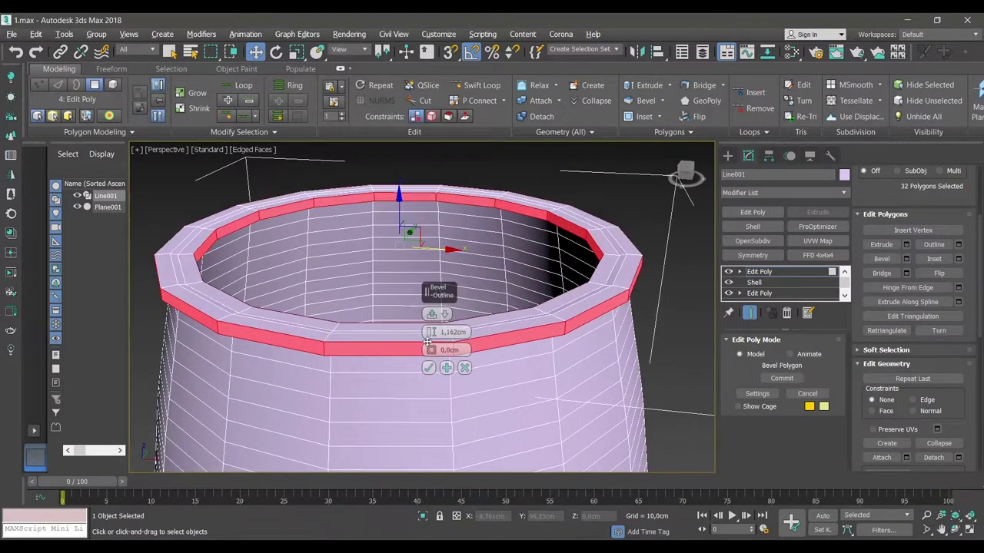
mouse_move(428, 344)
left_mouse_down()
mouse_move(431, 351)
mouse_move(433, 339)
left_mouse_up()
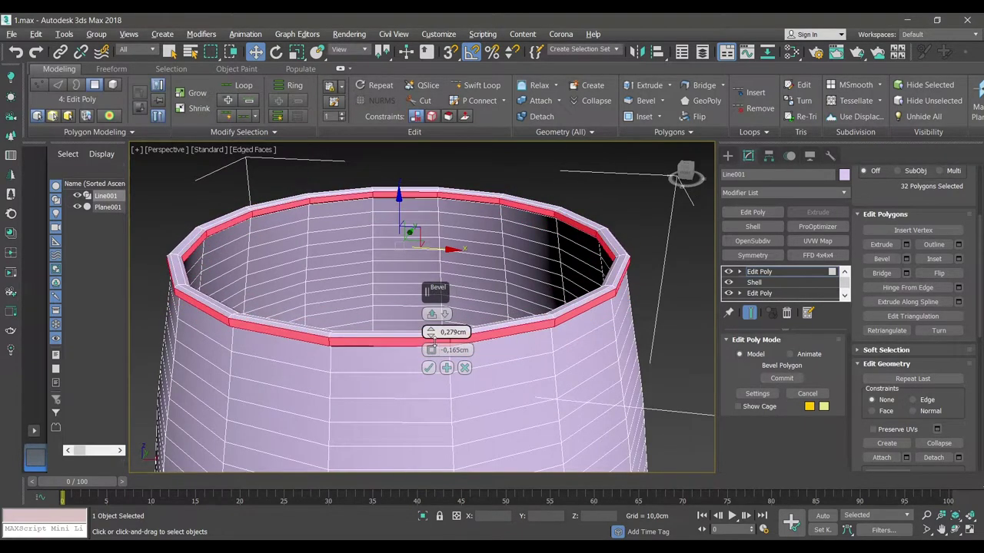
mouse_move(433, 339)
middle_mouse_down("alt")
mouse_move(341, 345)
mouse_move(264, 299)
mouse_move(373, 351)
mouse_move(375, 341)
middle_mouse_up("alt")
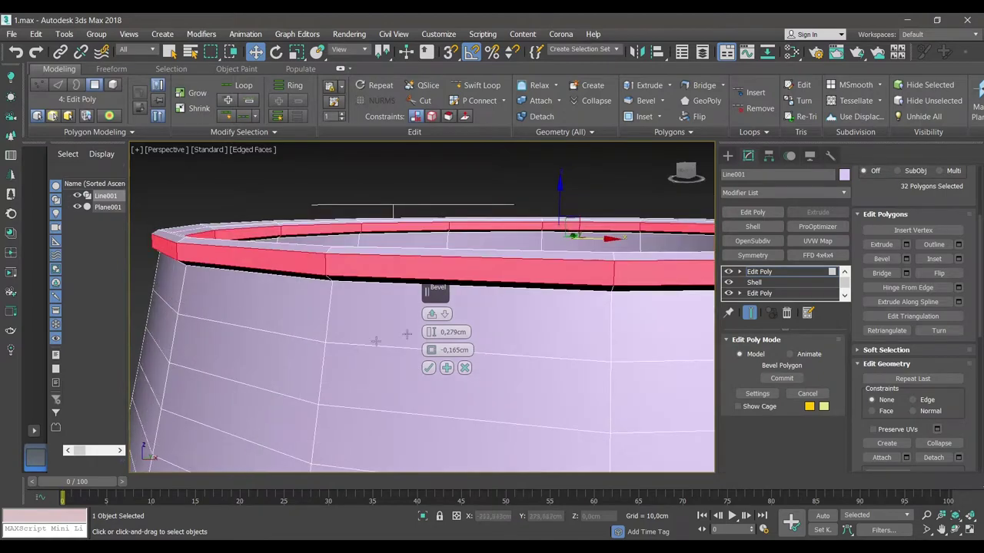
- Refine the bevel to about 0,159cm height and -0,225cm outline, then commit and deselect
left_click_drag(429, 336, 429, 343)
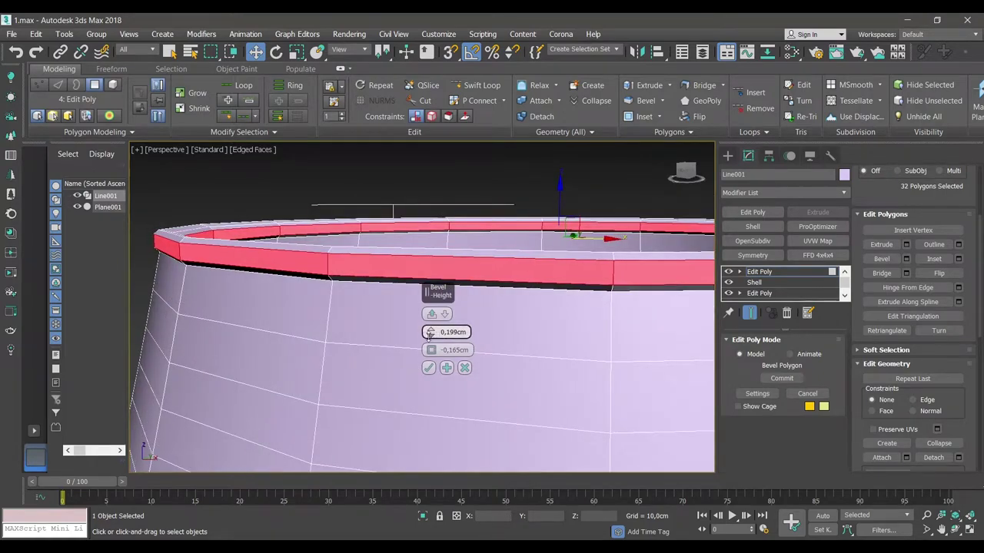
middle_click_drag(429, 343, 368, 341, "alt")
left_click_drag(430, 351, 431, 358)
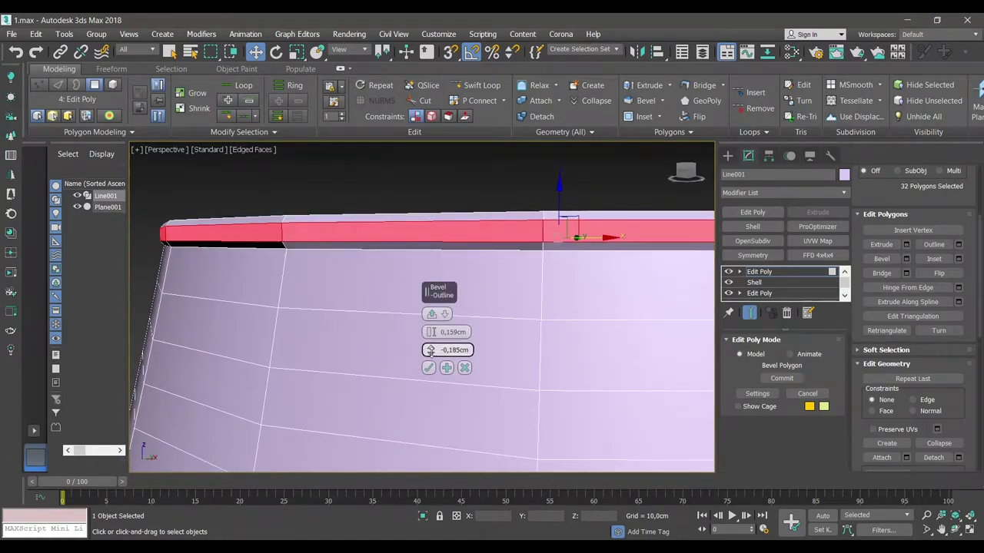
mouse_move(431, 358)
middle_mouse_down("alt")
mouse_move(311, 298)
mouse_move(432, 374)
mouse_move(455, 351)
mouse_move(542, 329)
middle_mouse_up("alt")
scroll(311, 298, "down", 4)
scroll(432, 374, "up", 2)
left_click(542, 330)
scroll(358, 364, "down", 3)
mouse_move(358, 364)
middle_mouse_down("alt")
mouse_move(378, 324)
mouse_move(418, 357)
mouse_move(397, 282)
middle_mouse_up("alt")
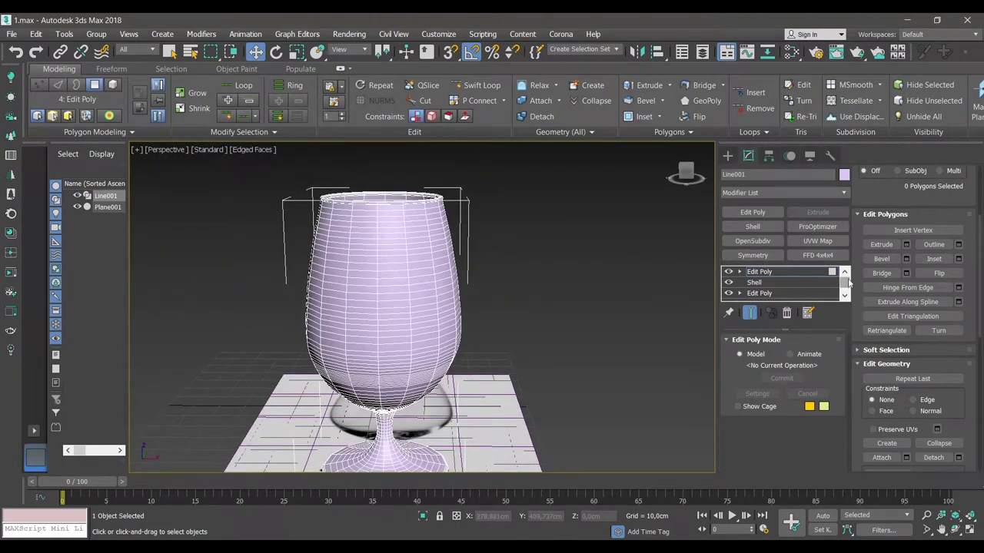
- Stack a new Edit Poly modifier above the bevelled Edit Poly and Shell
mouse_move(408, 237)
middle_mouse_down("alt")
mouse_move(455, 244)
mouse_move(409, 253)
mouse_move(406, 277)
mouse_move(425, 226)
mouse_move(466, 232)
middle_mouse_up("alt")
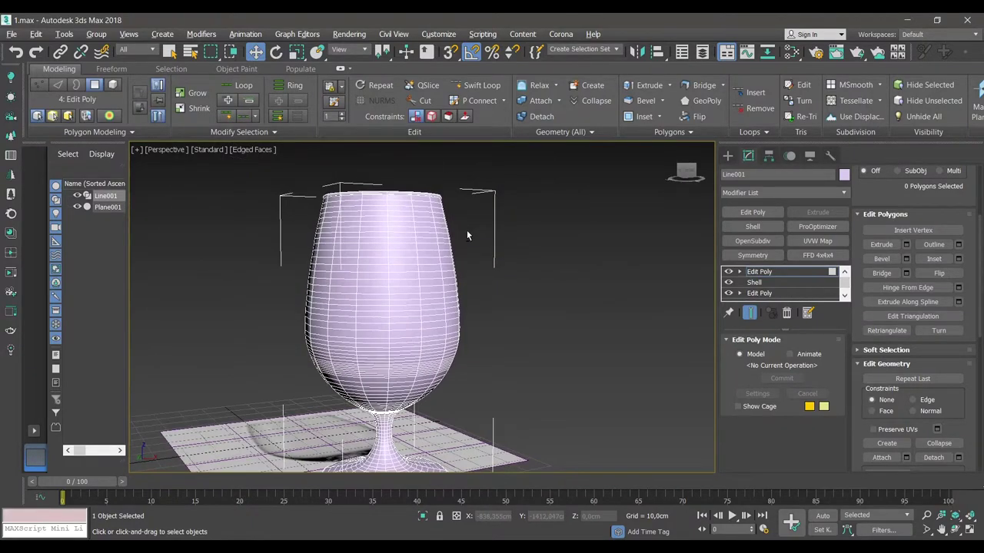
left_click(749, 194)
key("e")
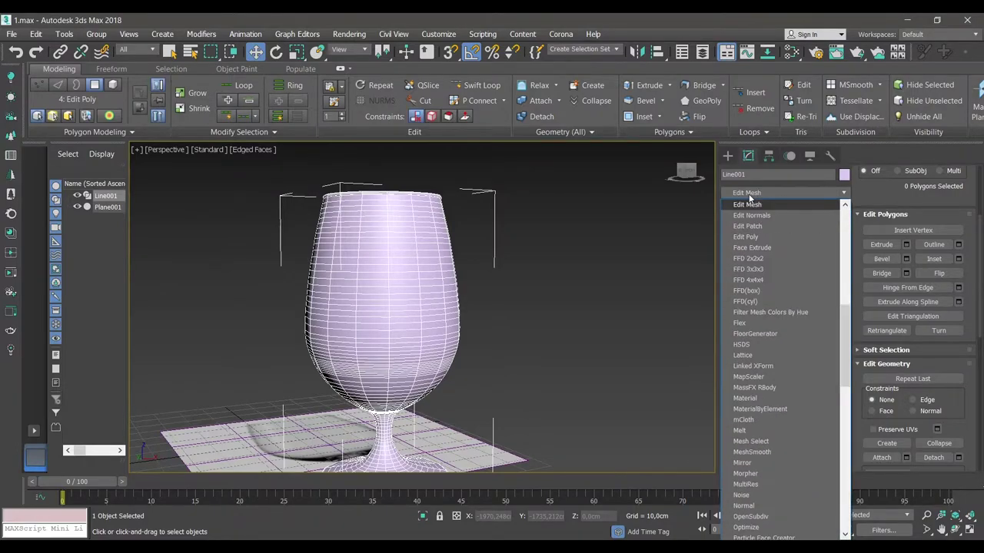
left_click(769, 239)
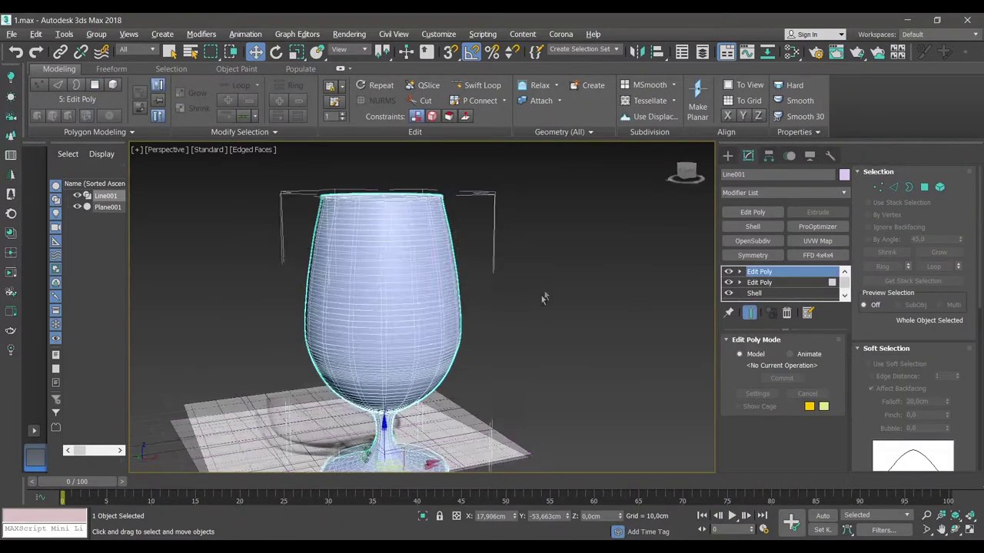
- In Polygon mode, select all 16 triangles of the glass's bottom fan
mouse_move(620, 300)
middle_mouse_down("alt")
mouse_move(411, 322)
mouse_move(422, 316)
middle_mouse_up("alt")
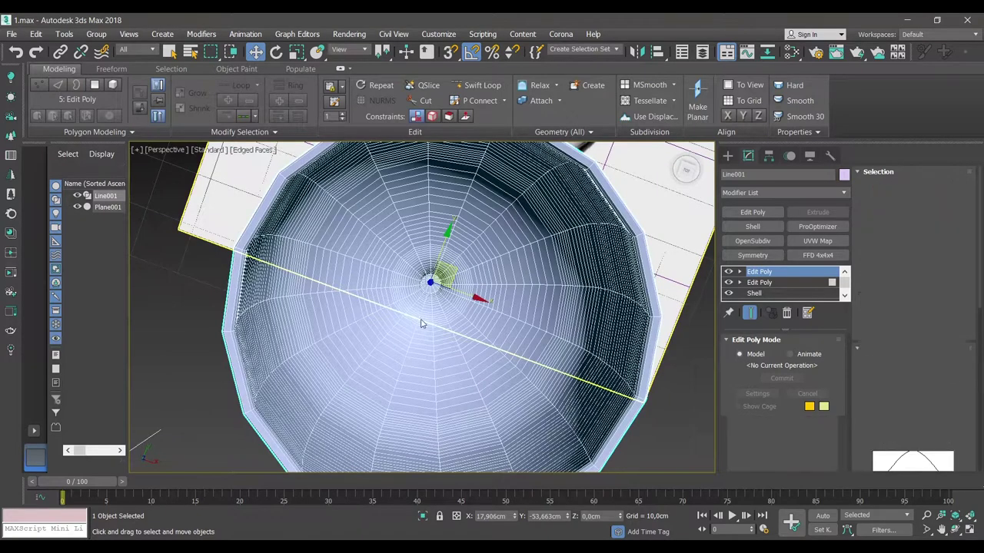
key("4")
scroll(424, 308, "up", 3)
scroll(429, 293, "up", 2)
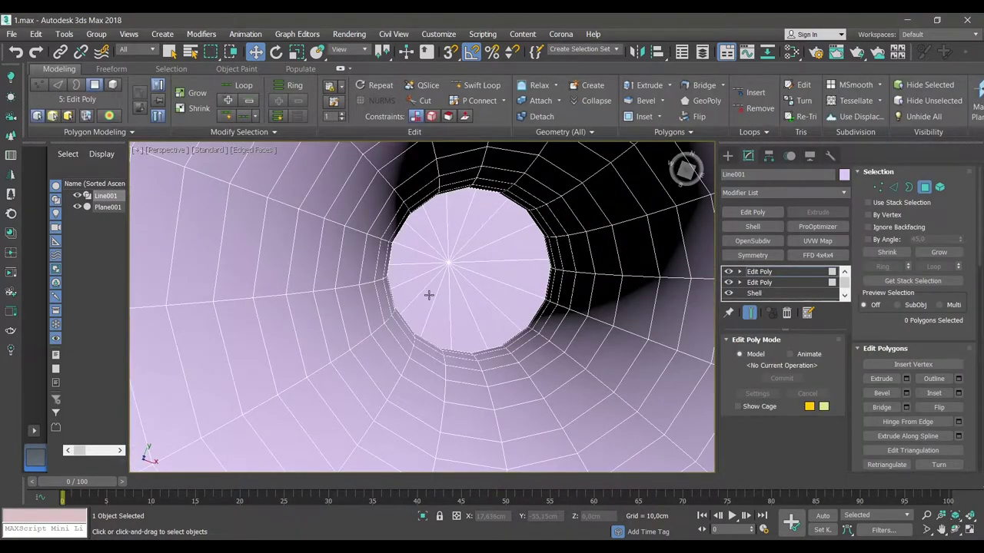
left_click(420, 304)
left_click(410, 288, "ctrl")
left_click(406, 270, "ctrl")
left_click(410, 257, "ctrl")
left_click(416, 245, "ctrl")
left_click(431, 241, "ctrl")
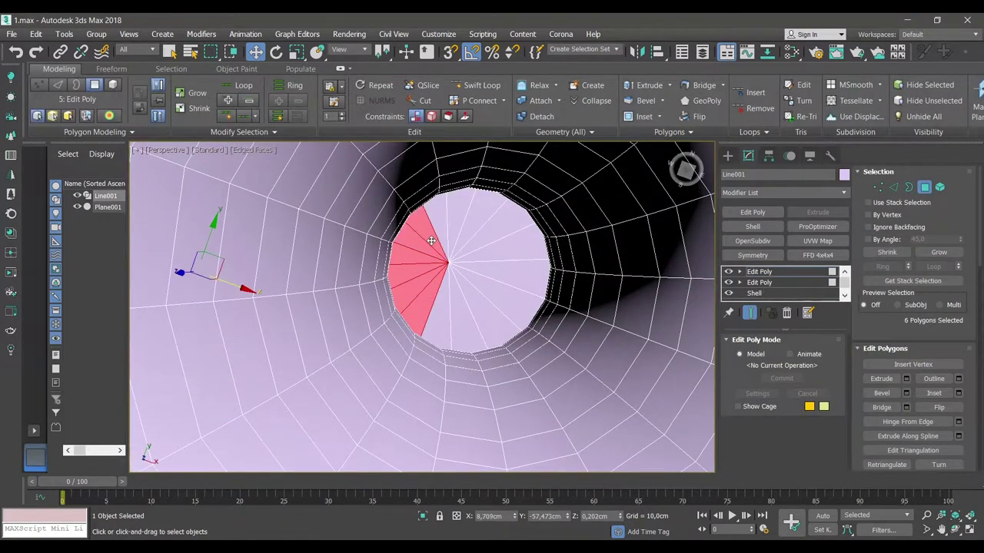
left_click(437, 223, "ctrl")
left_click(460, 219, "ctrl")
left_click(482, 224, "ctrl")
left_click(501, 234, "ctrl")
left_click(511, 250, "ctrl")
left_click(499, 266, "ctrl")
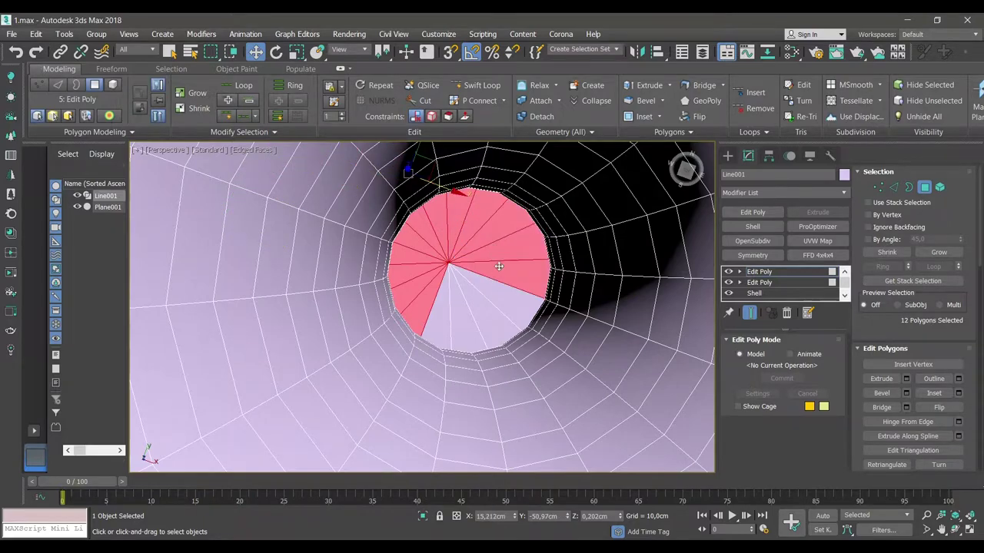
left_click(514, 294, "ctrl")
left_click(491, 319, "ctrl")
left_click(465, 335, "ctrl")
left_click(438, 325, "ctrl")
- Recentre the selected bottom and switch to a front wireframe view of the glass
mouse_move(438, 325)
middle_mouse_down("alt")
mouse_move(378, 308)
mouse_move(414, 311)
mouse_move(500, 269)
mouse_move(490, 338)
middle_mouse_up("alt")
key("alt+w")
key("alt+w")
scroll(461, 307, "up", 3)
scroll(489, 338, "down", 2)
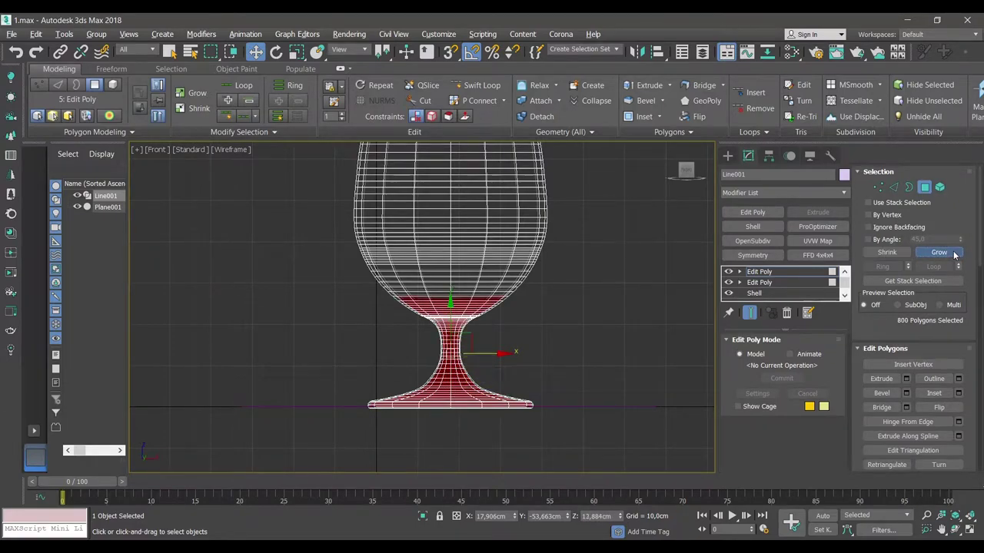
- Grow the stem selection two more rings and fit the whole glass in view
left_click(952, 253)
left_click(955, 254)
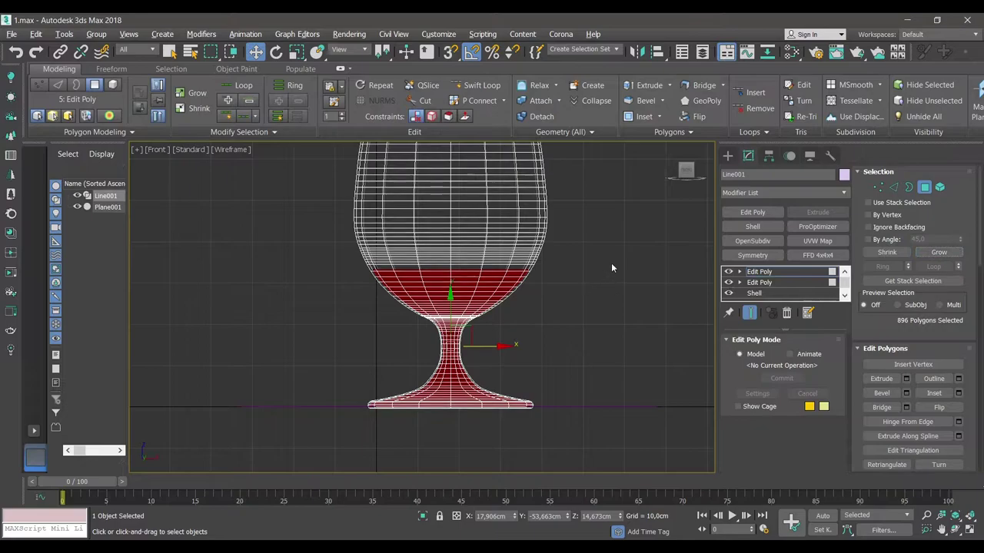
mouse_move(611, 263)
middle_mouse_down()
mouse_move(588, 365)
mouse_move(571, 326)
middle_mouse_up()
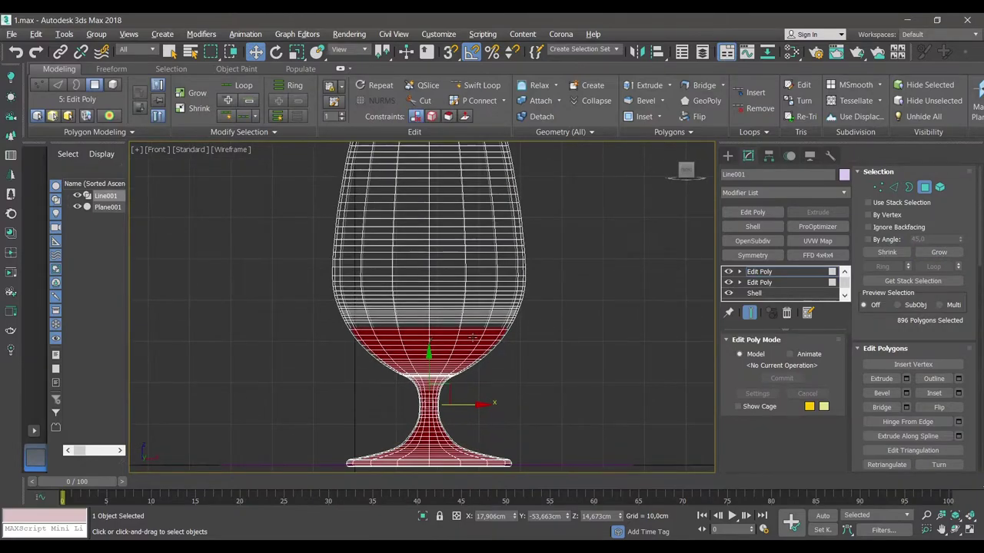
key("alt+w")
- Maximize the Perspective view zoomed into the glass opening and enter Edge sub-object level
key("alt+w")
key("z")
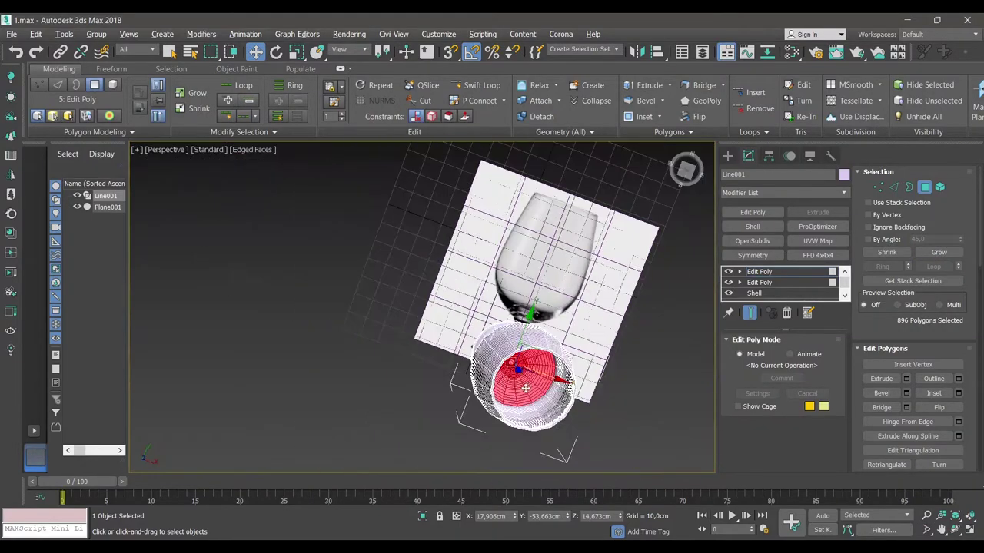
middle_click_drag(499, 381, 465, 371, "alt")
key("alt+w")
key("alt+w")
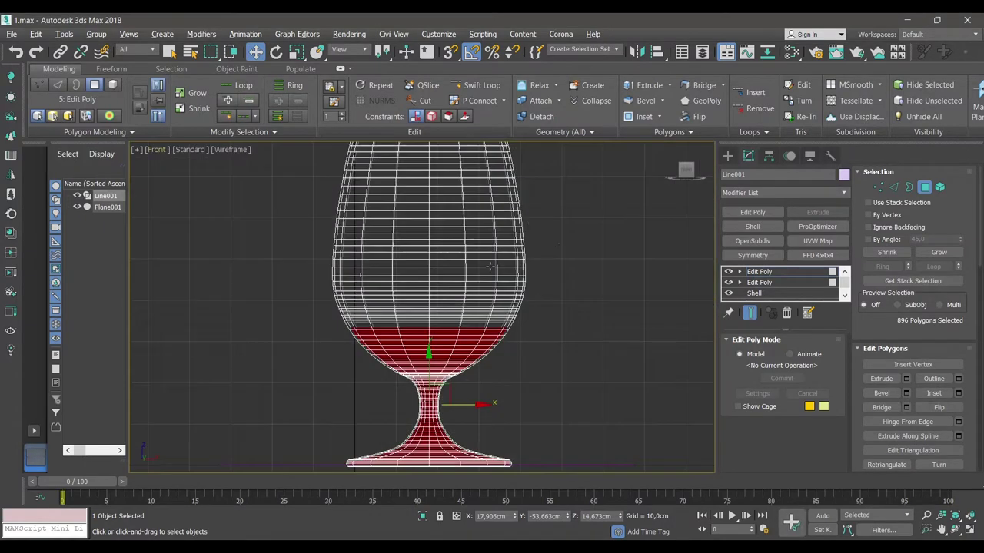
scroll(465, 365, "up", 2)
scroll(471, 359, "up", 2)
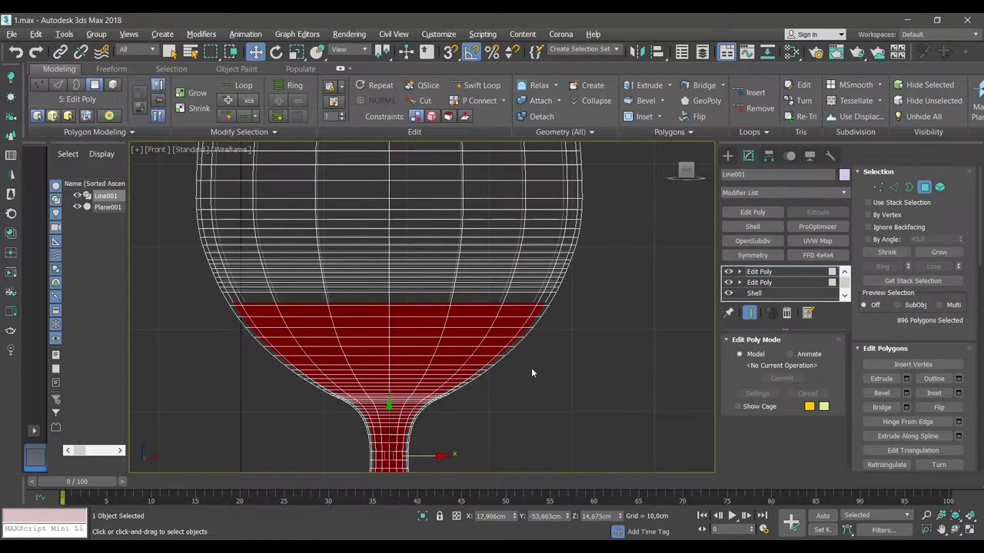
key("alt+w")
middle_click_drag(531, 373, 572, 402, "alt")
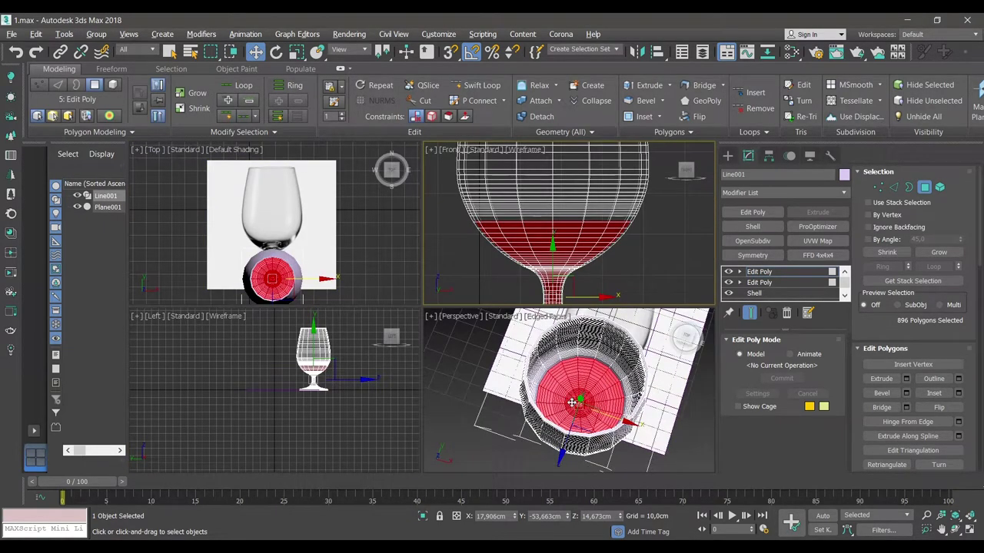
left_click(572, 402)
scroll(623, 403, "up", 3)
scroll(623, 402, "up", 1)
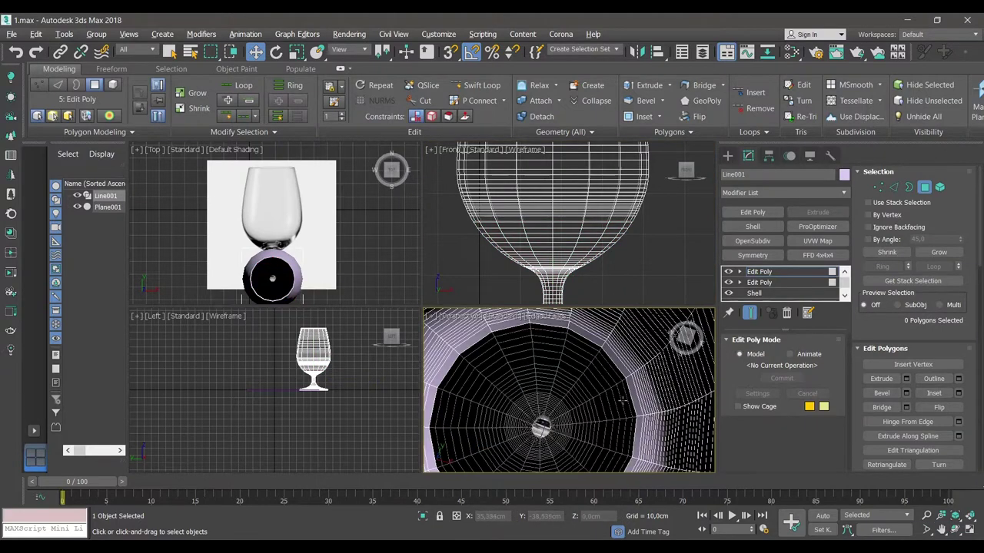
key("alt+w")
left_click(893, 186)
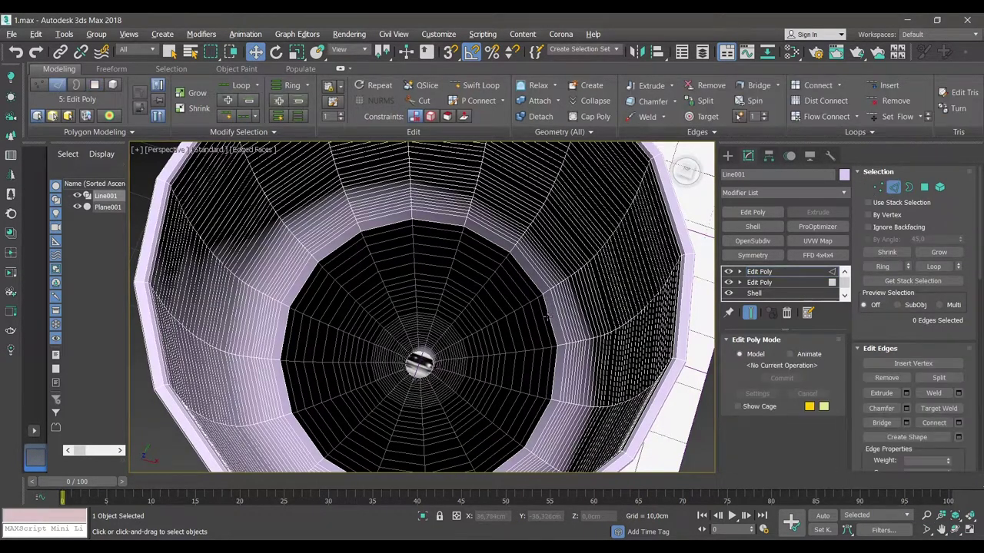
- Select the edge loop near the bowl bottom and move it lower in the Front view
left_click(547, 318)
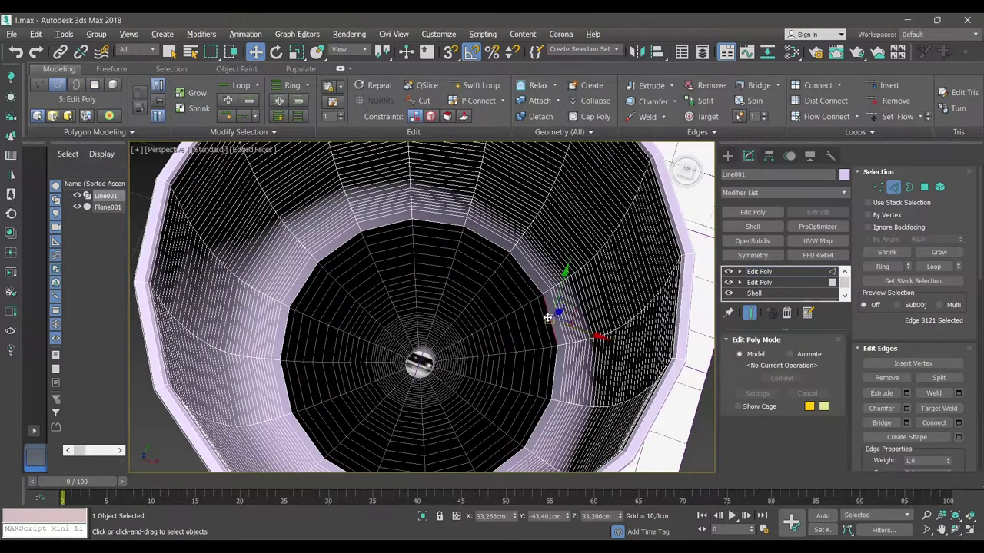
left_click(933, 266)
key("alt+w")
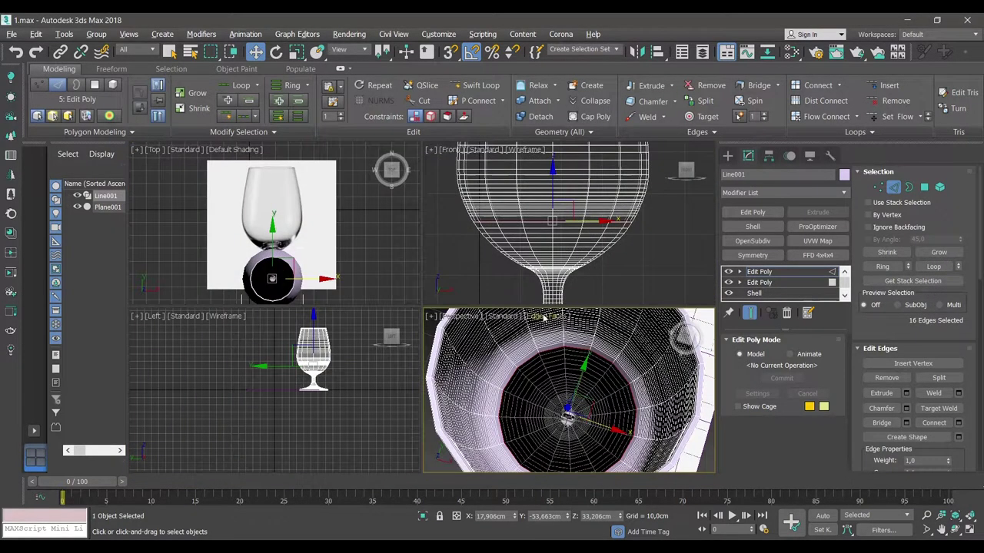
key("alt+w")
scroll(452, 358, "up", 2)
scroll(451, 359, "up", 2)
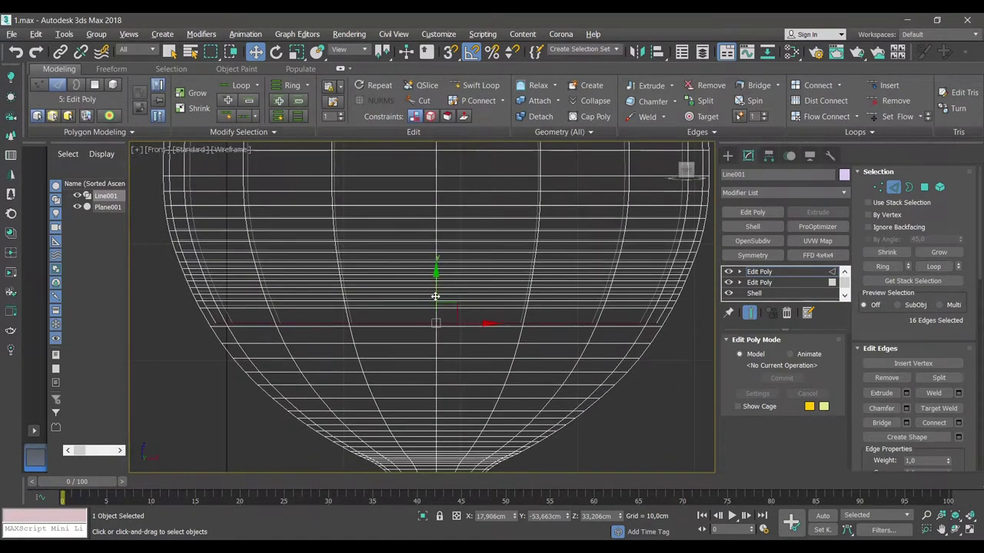
left_click_drag(435, 296, 440, 359)
- Scale the edge loop inward toward the centre and nudge it slightly lower
key("e")
key("r")
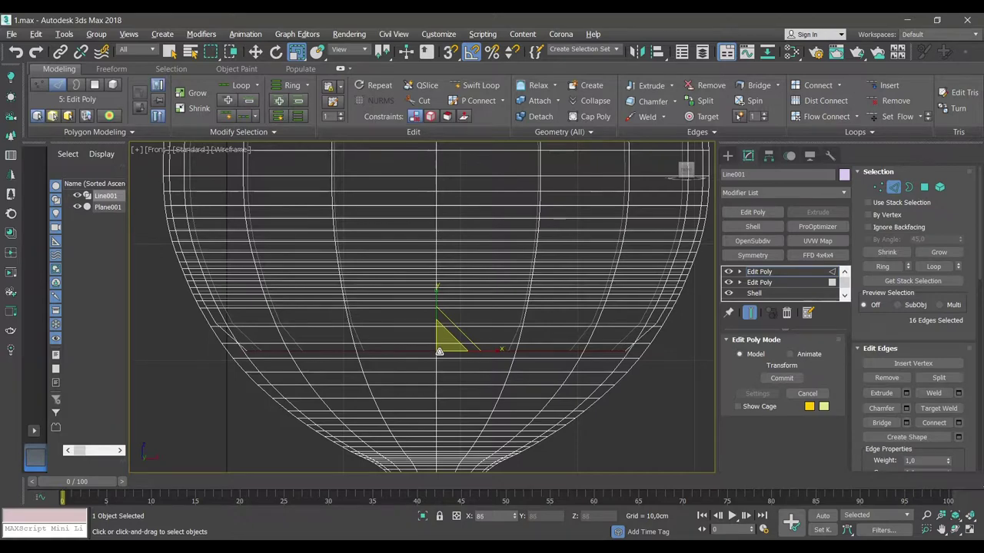
key("w")
mouse_move(439, 351)
left_mouse_down()
mouse_move(438, 330)
mouse_move(444, 379)
left_mouse_up()
key("r")
key("w")
key("r")
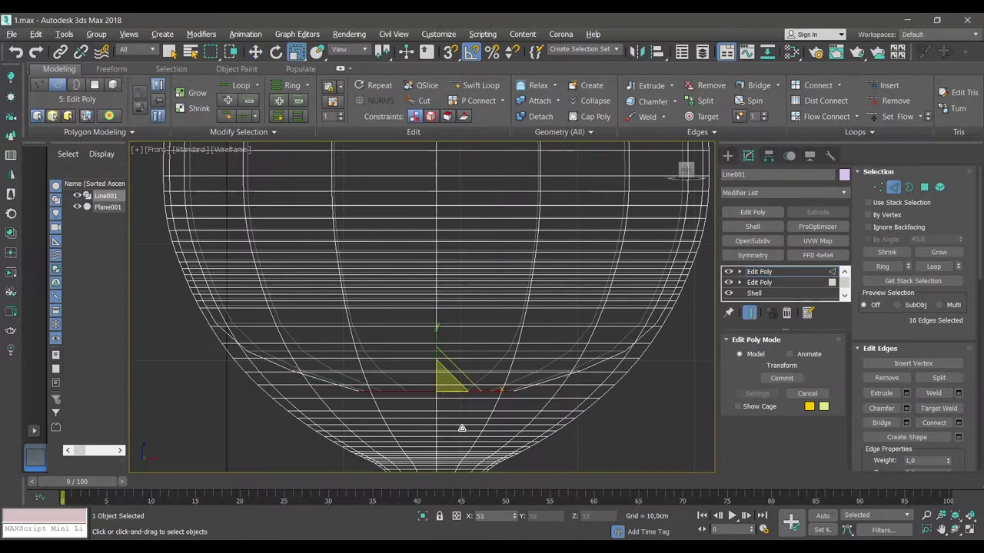
key("w")
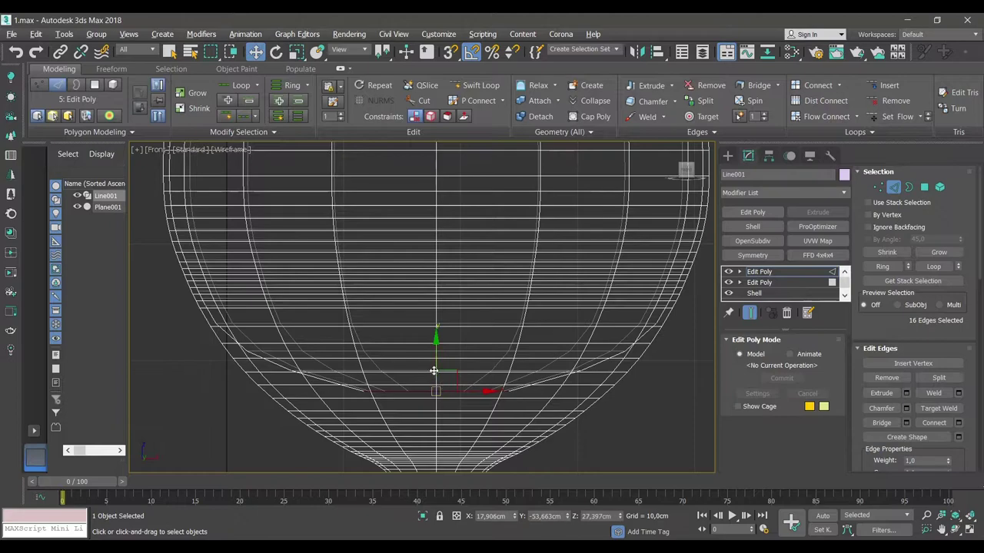
left_click_drag(434, 368, 434, 373)
key("r")
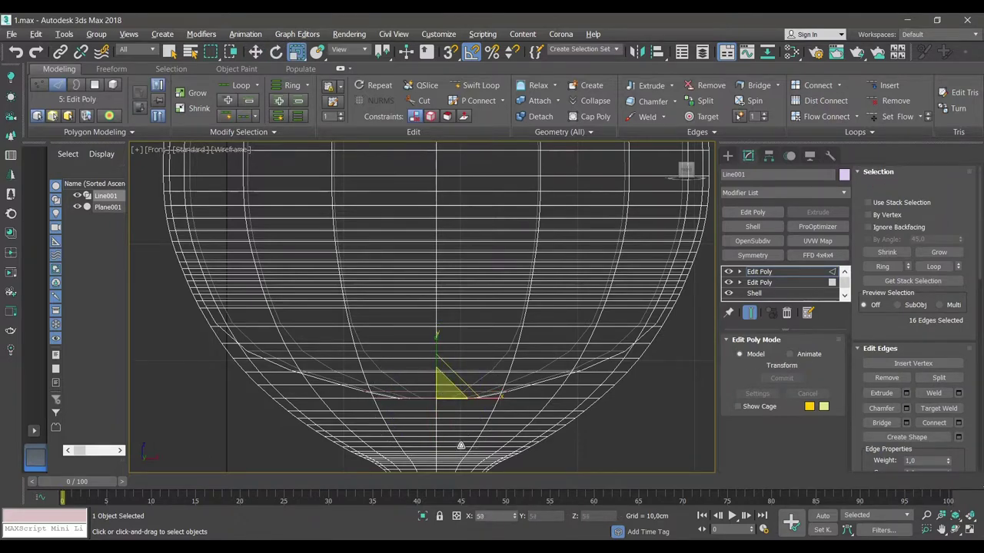
key("alt+w")
key("alt+w")
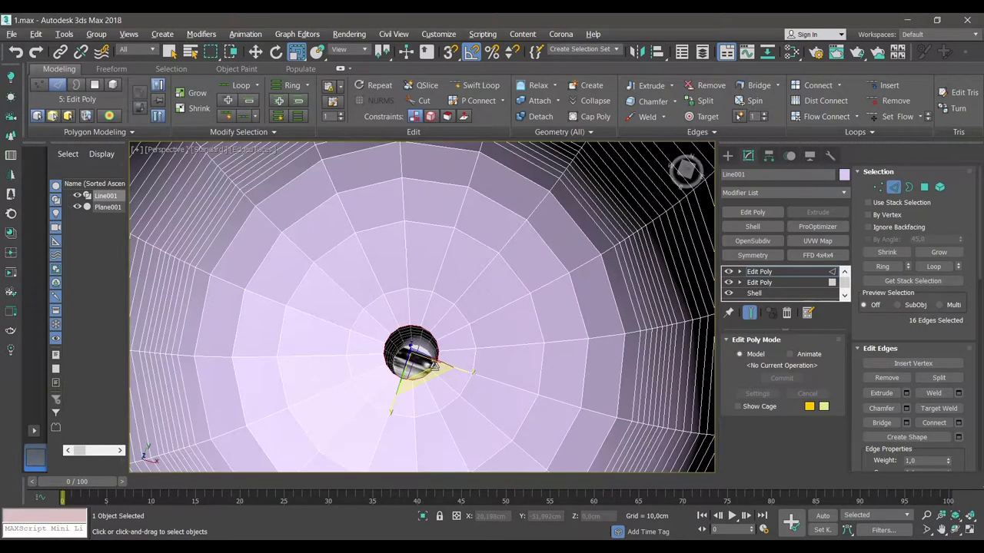
- Switch the glass's Edit Poly modifier to Border level and orbit to check the glass
left_click(908, 188)
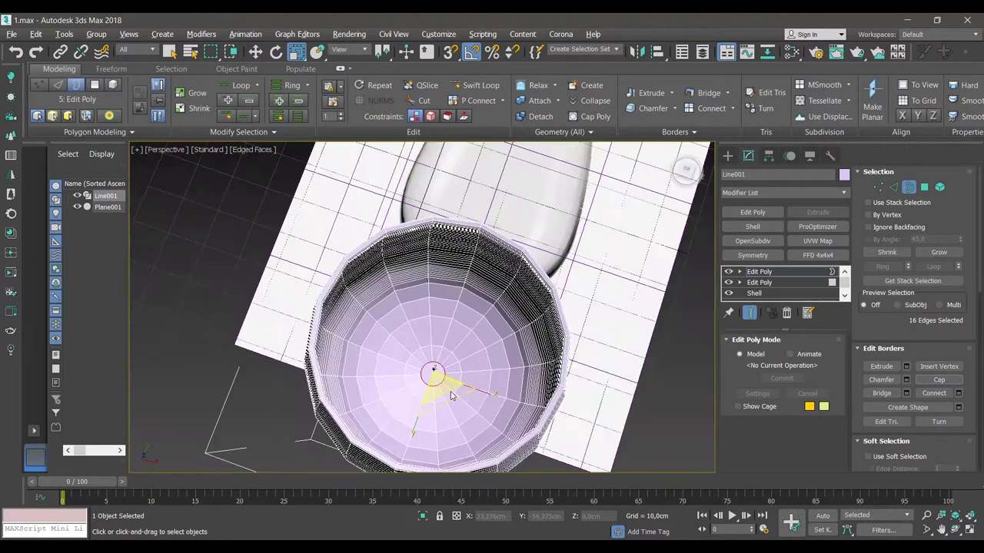
scroll(452, 398, "down", 5)
middle_click_drag(452, 398, 461, 369, "alt")
key("alt+w")
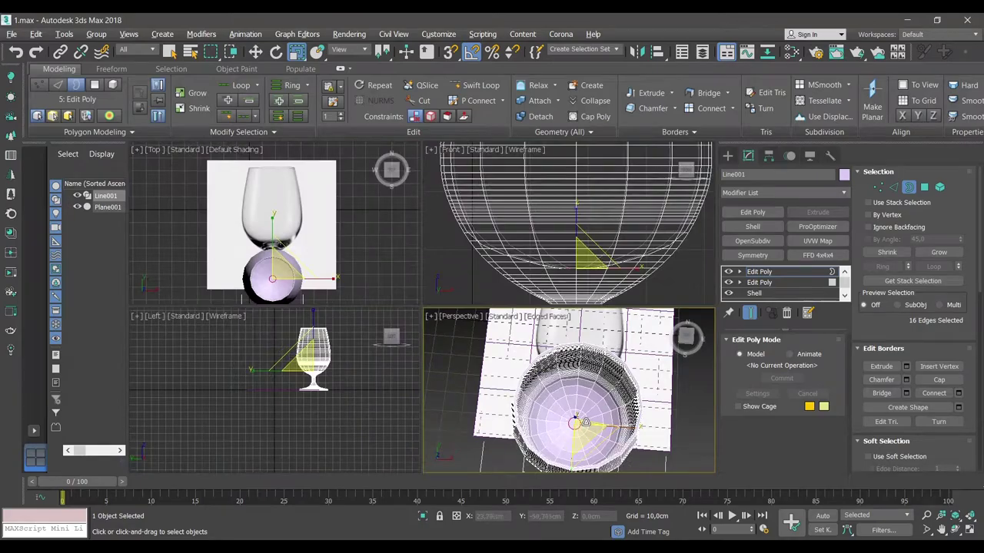
middle_click_drag(569, 392, 608, 267, "alt")
scroll(608, 268, "down", 2)
- Return to the Move tool in a maximized Perspective view and clear the glass's selection
key("w")
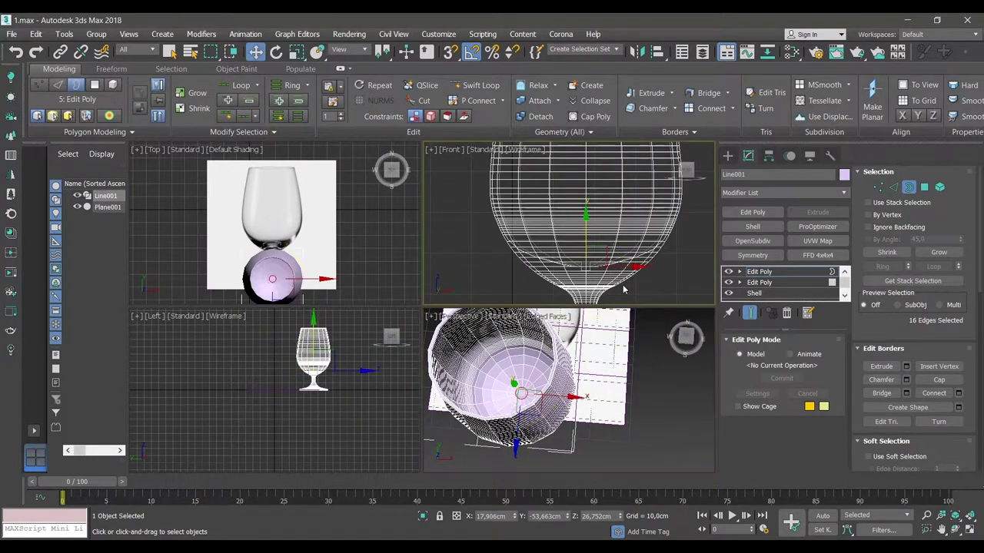
key("alt+w")
mouse_move(443, 378)
middle_mouse_down("alt")
mouse_move(462, 359)
mouse_move(415, 374)
middle_mouse_up("alt")
scroll(457, 365, "down", 4)
left_click(413, 374)
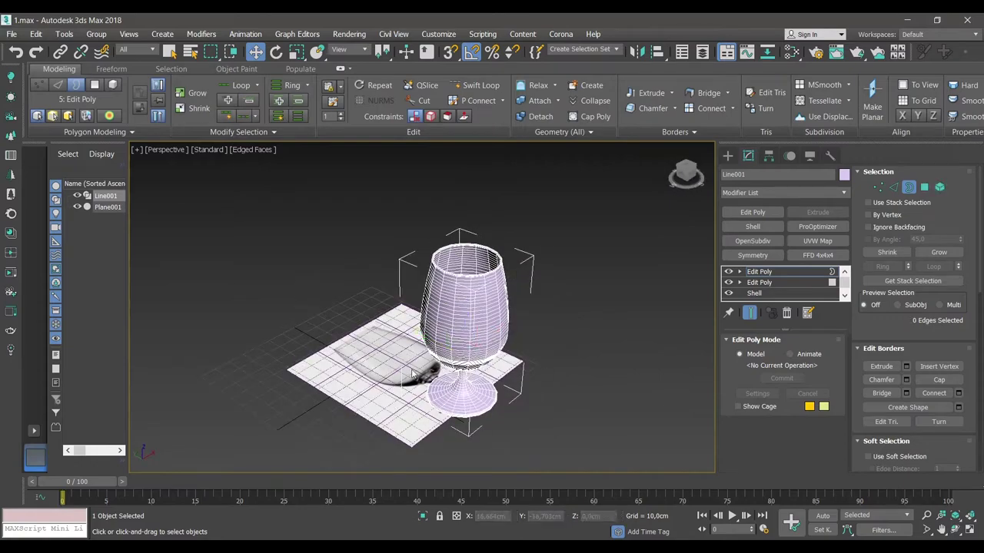
- Delete Plane001 and move the glass toward the grid centre
left_click(350, 372)
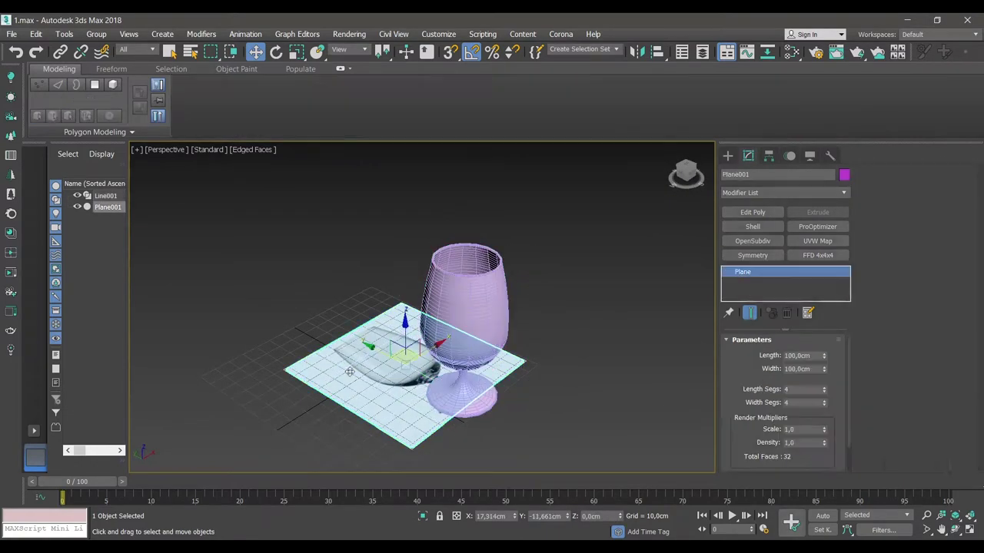
key("Delete")
left_click(491, 307)
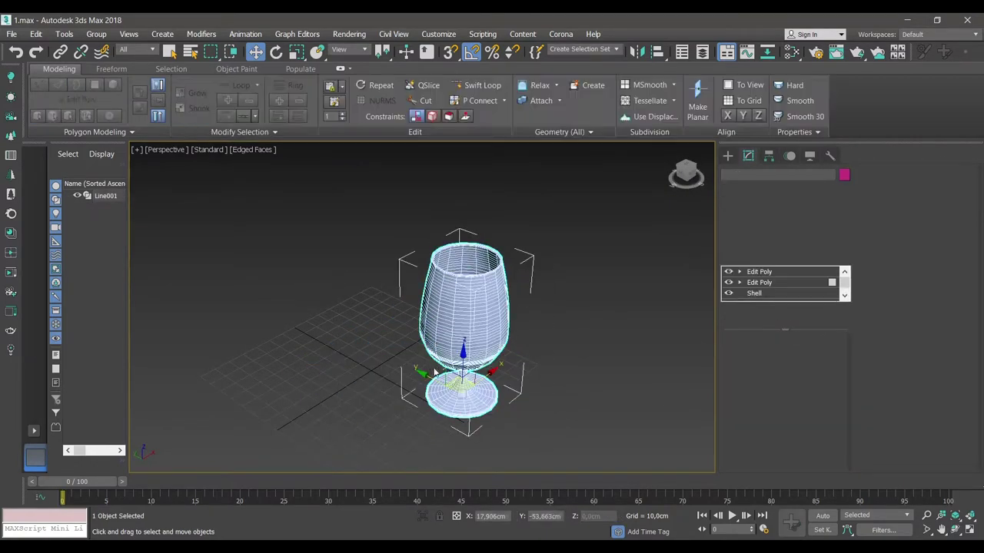
left_click_drag(484, 376, 396, 346)
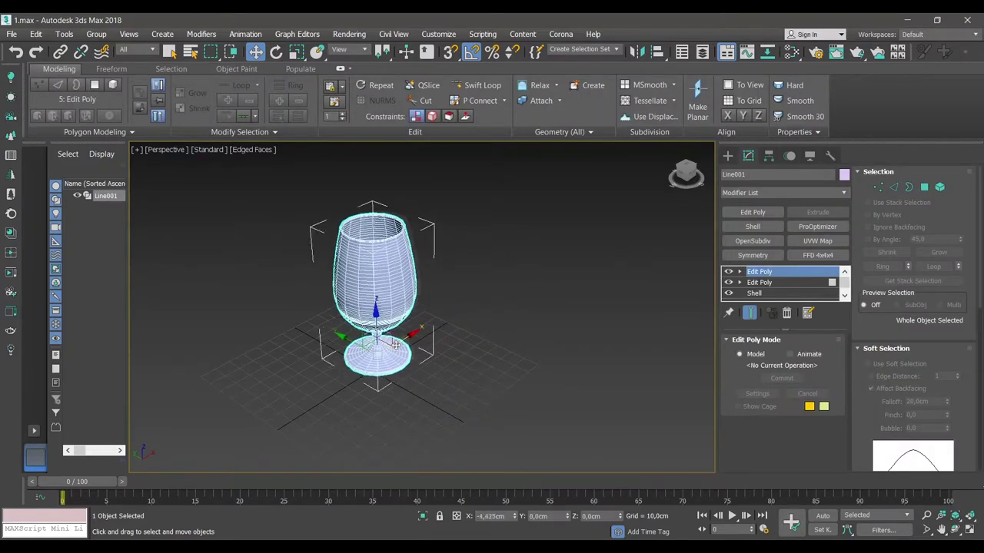
- Deselect the glass and orbit from a top-down view into a side view
left_click(439, 345)
scroll(415, 307, "up", 5)
middle_click_drag(415, 307, 415, 338, "alt")
middle_click_drag(521, 269, 521, 301, "alt")
mouse_move(507, 353)
middle_mouse_down("alt")
mouse_move(527, 330)
mouse_move(463, 400)
mouse_move(463, 382)
mouse_move(493, 387)
middle_mouse_up("alt")
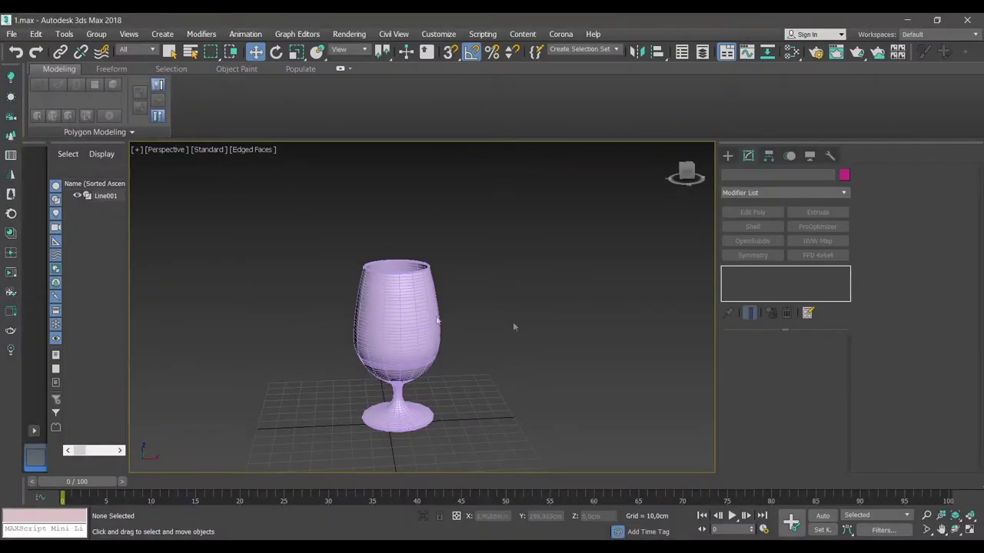
- Convert Line001 to an Editable Poly, collapsing its Shell and Edit Poly modifiers
left_click(431, 319)
scroll(430, 320, "up", 2)
middle_click_drag(429, 339, 430, 319, "alt")
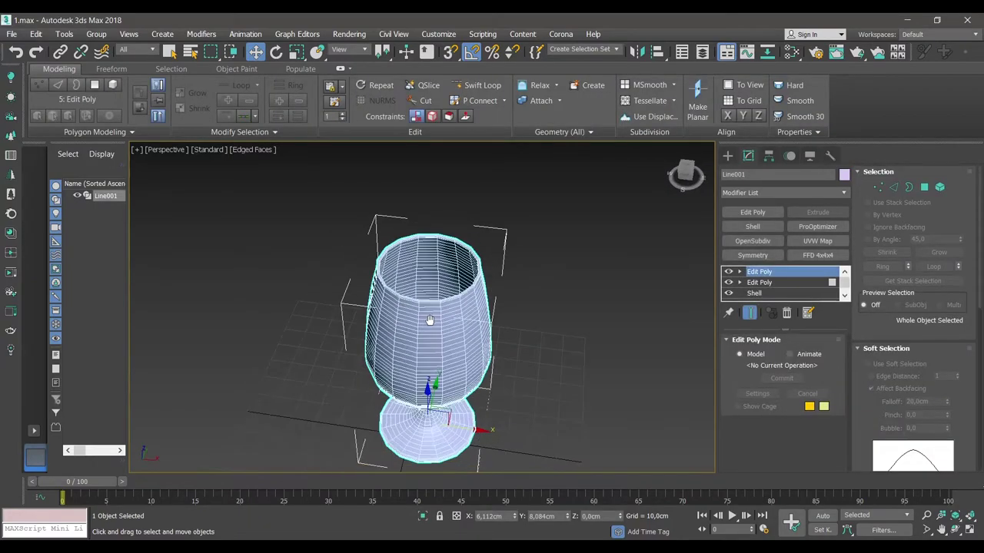
scroll(445, 338, "up", 1)
scroll(460, 326, "up", 1)
scroll(459, 342, "up", 1)
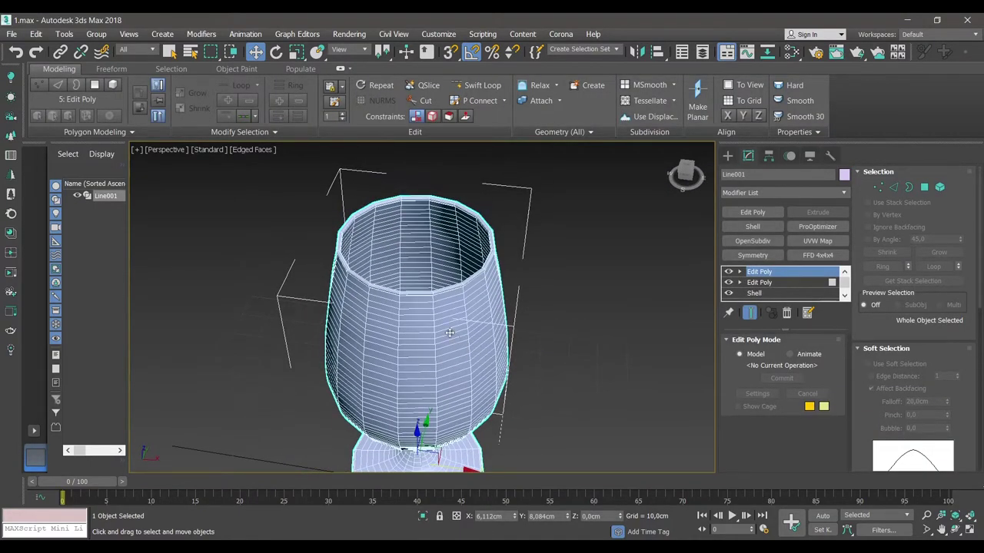
right_click(428, 317)
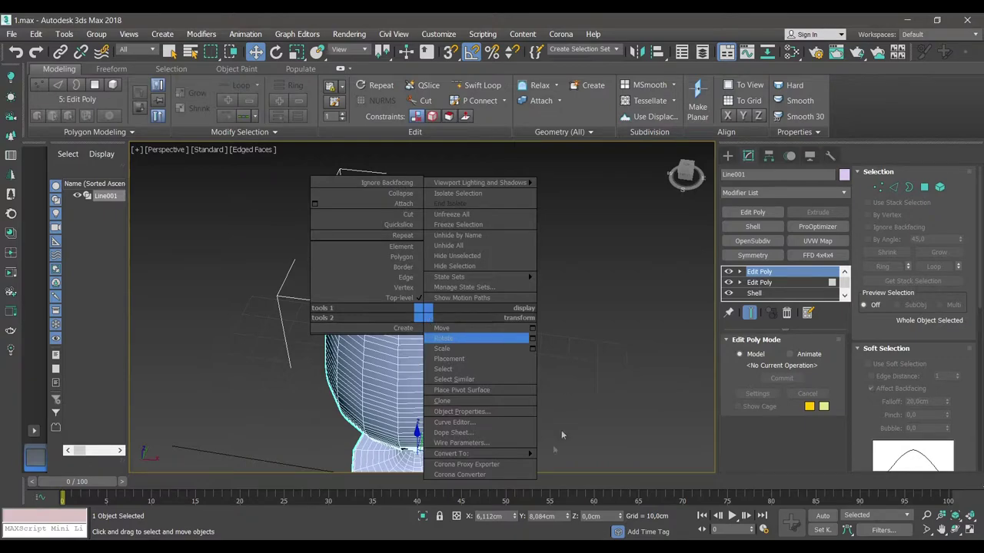
mouse_move(461, 453)
left_click(615, 464)
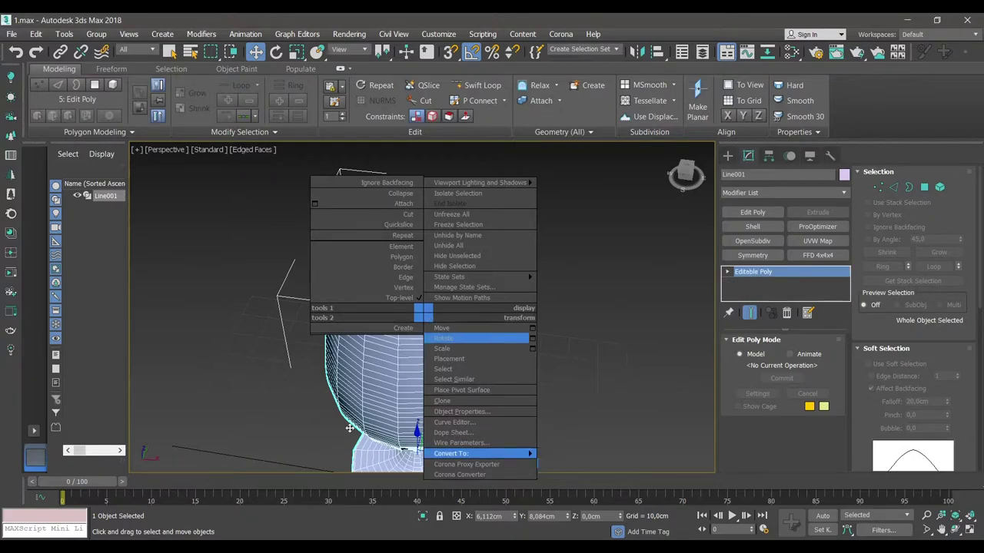
left_click(545, 347)
- Enter Polygon level on the glass and select the polygon at the inner bottom
left_click(431, 297)
middle_click_drag(432, 296, 538, 323, "alt")
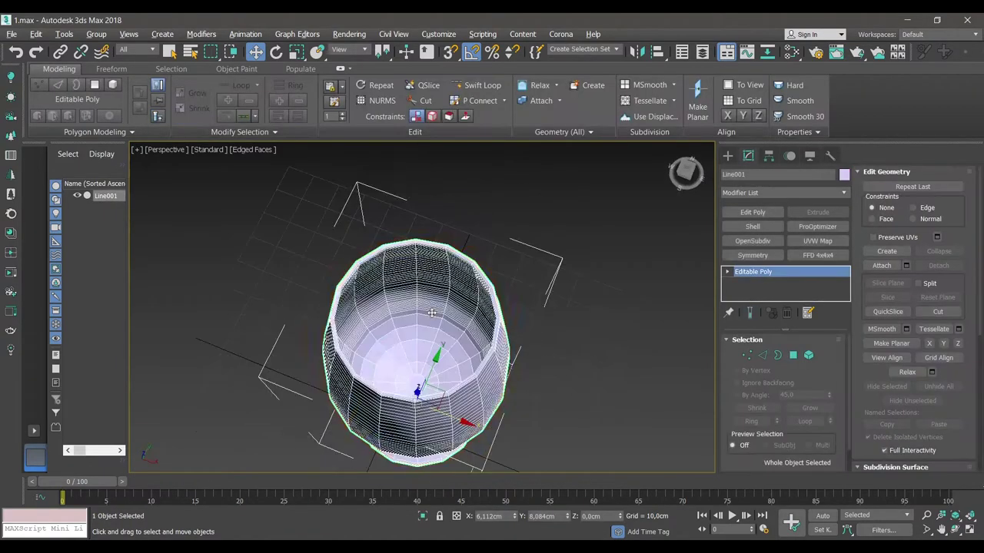
scroll(600, 338, "up", 3)
scroll(600, 338, "up", 1)
left_click(793, 355)
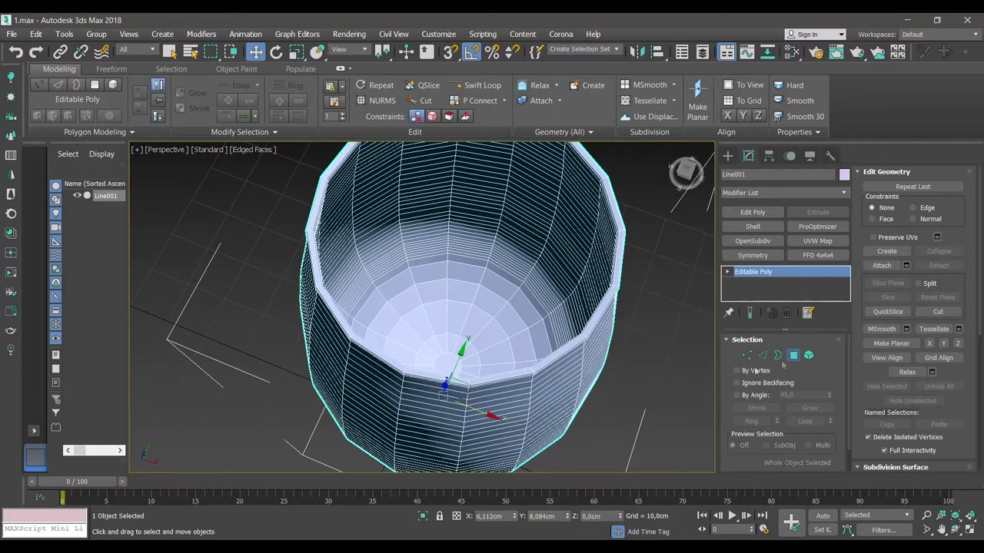
left_click(446, 367)
middle_click_drag(519, 348, 530, 384, "alt")
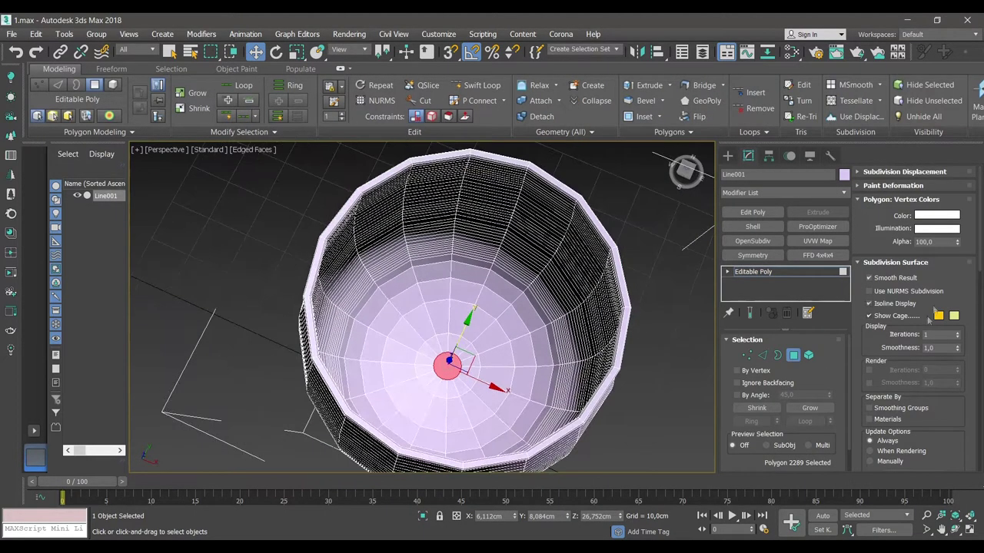
- Grow the polygon selection up the inner walls toward the rim, covering 641 polygons
left_click(816, 408)
left_click(817, 408)
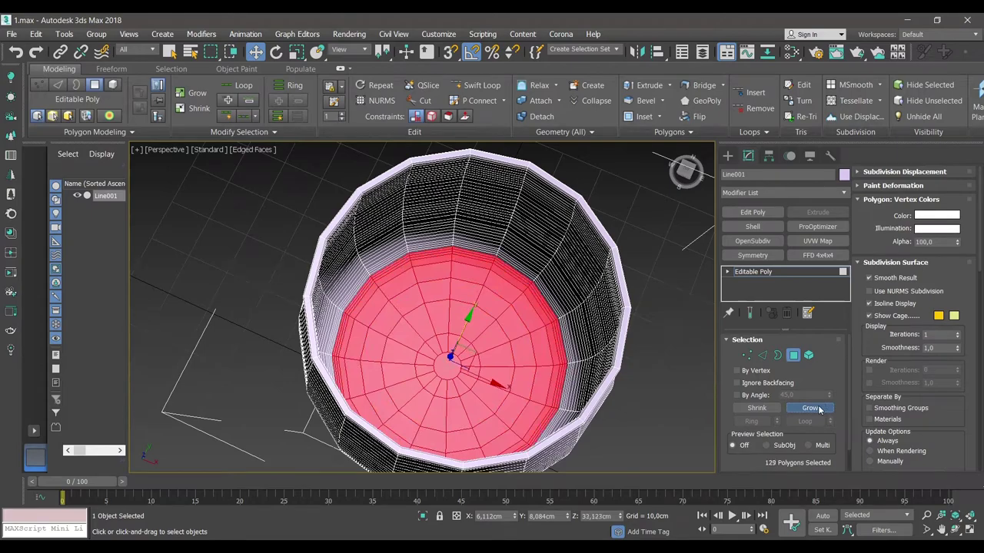
left_click(817, 408)
left_click(819, 408)
left_click(820, 408)
left_click(819, 408)
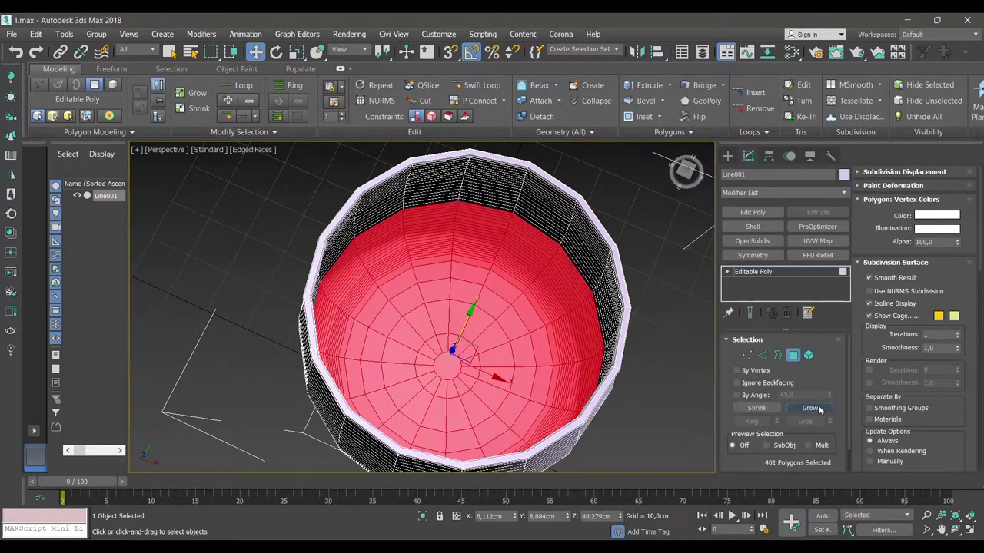
left_click(819, 408)
left_click(819, 408)
left_click(819, 408)
left_click(820, 408)
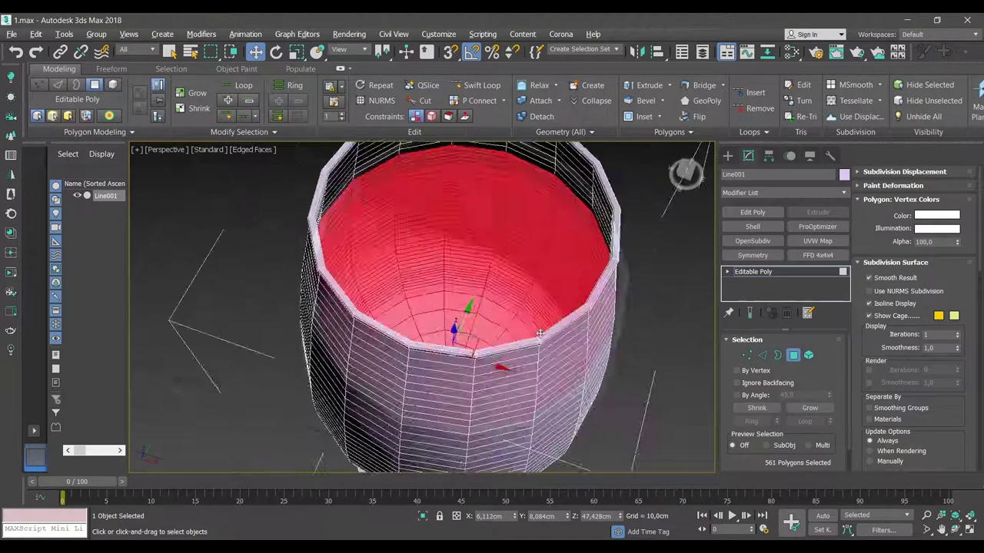
middle_click_drag(653, 384, 668, 338, "alt")
left_click(810, 408)
left_click(810, 408)
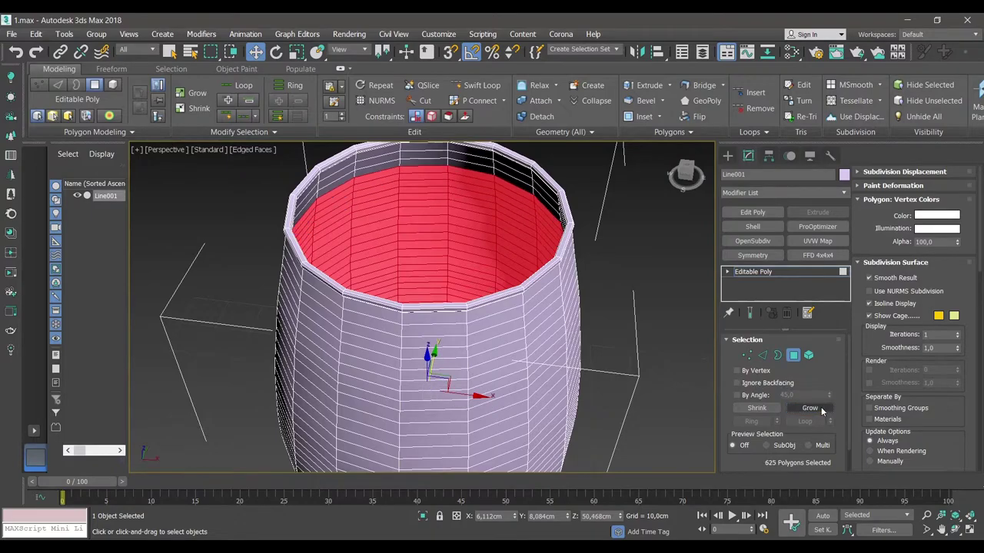
left_click(810, 408)
mouse_move(462, 308)
middle_mouse_down("alt")
mouse_move(485, 322)
mouse_move(497, 371)
middle_mouse_up("alt")
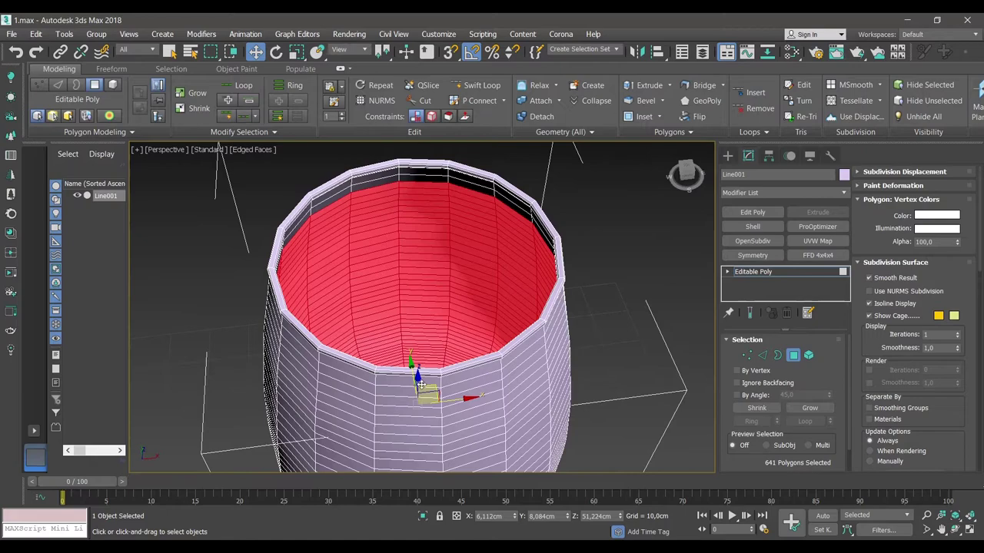
- Shift-drag the selected polygons and clone them into a new object, Object001
left_click_drag(420, 384, 421, 407, "shift")
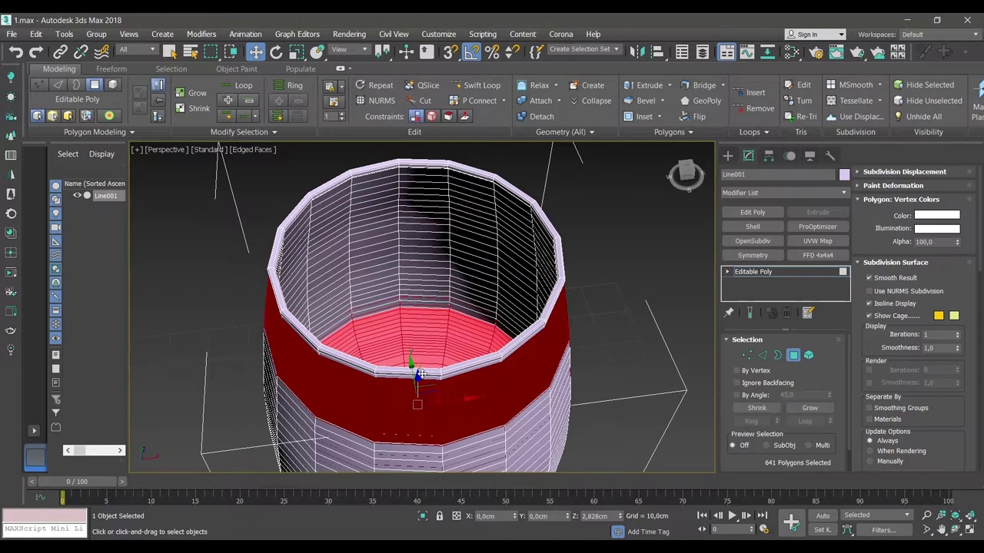
left_click(449, 277)
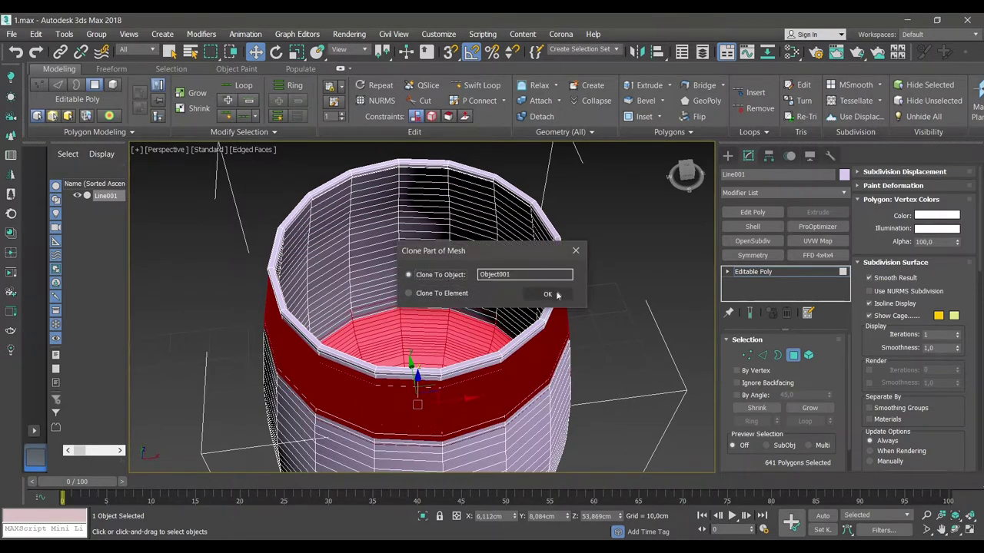
left_click(548, 294)
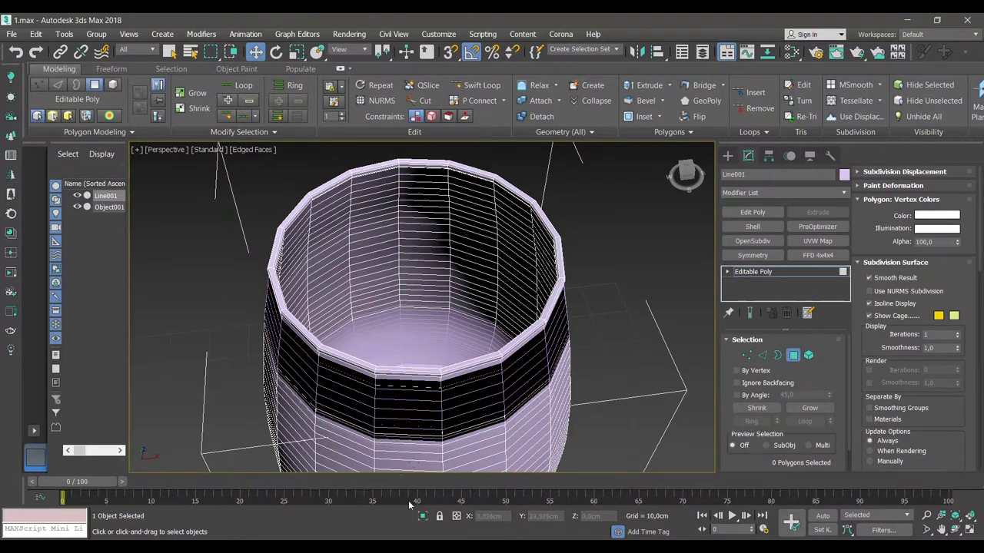
- Isolate Object001 and cap its open top border
left_click(793, 356)
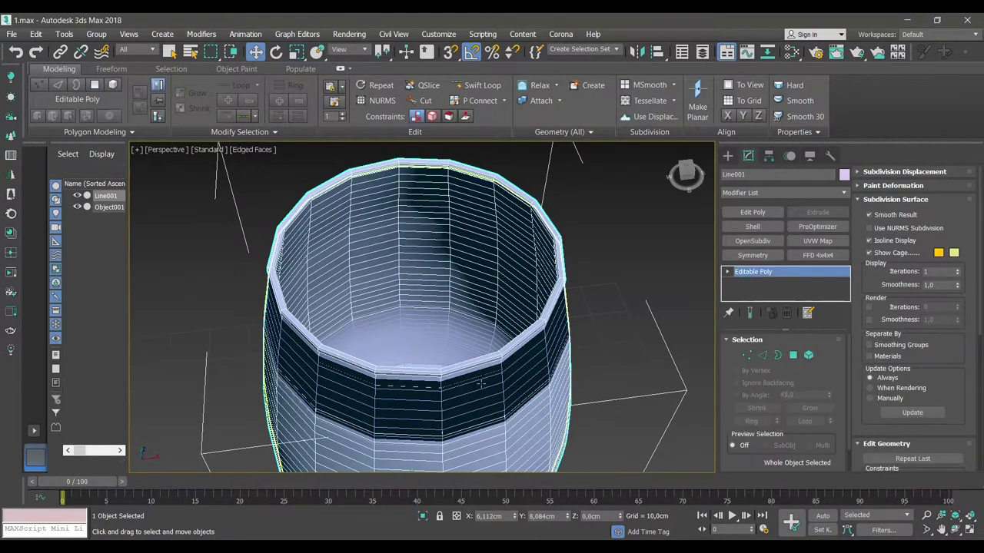
left_click(479, 400)
key("alt+q")
mouse_move(479, 400)
middle_mouse_down("alt")
mouse_move(461, 430)
mouse_move(444, 363)
mouse_move(585, 345)
middle_mouse_up("alt")
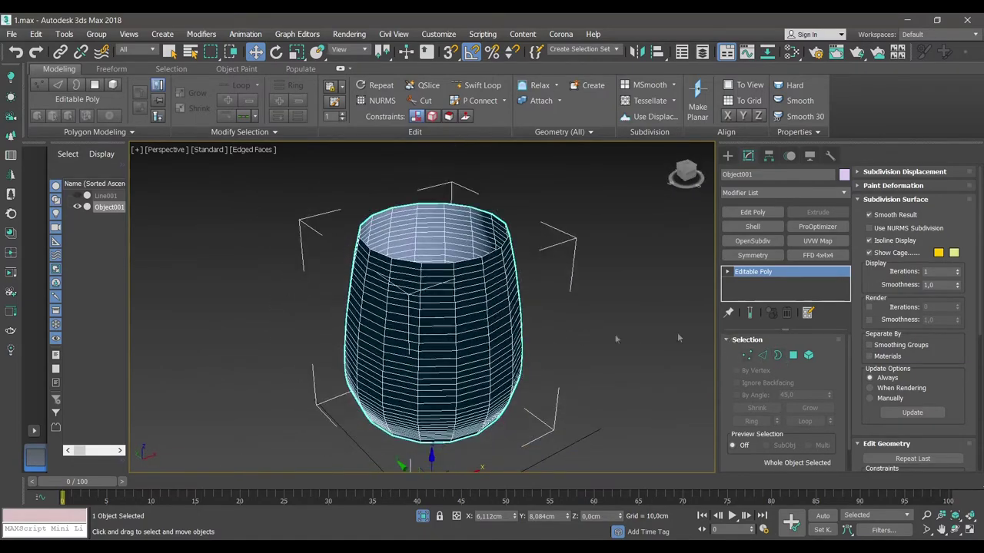
left_click(777, 355)
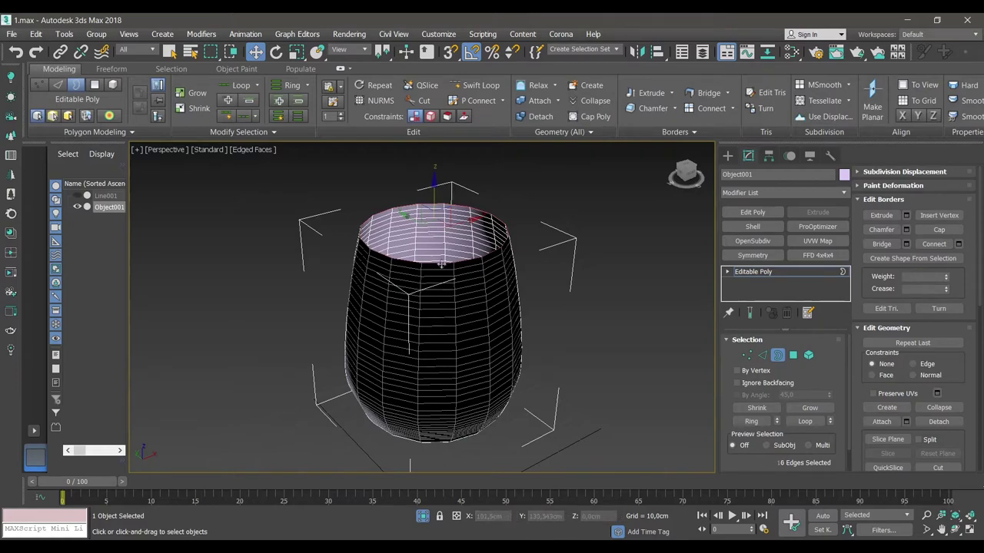
left_click(442, 264)
left_click(939, 230)
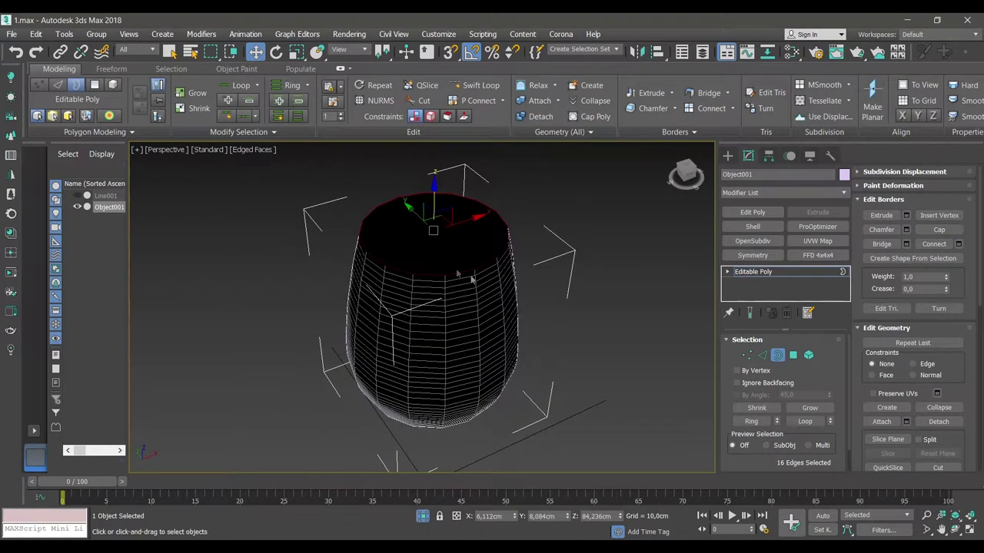
scroll(455, 277, "up", 4)
- Inset the top cap polygon repeatedly into concentric rings, ending with a 3,033cm inset
key("4")
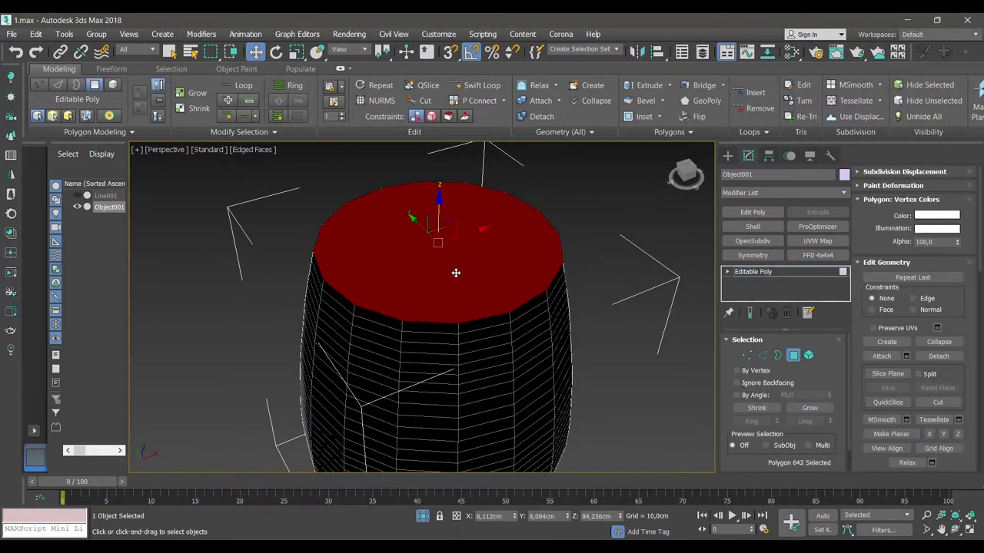
scroll(923, 308, "down", 3)
scroll(922, 331, "down", 3)
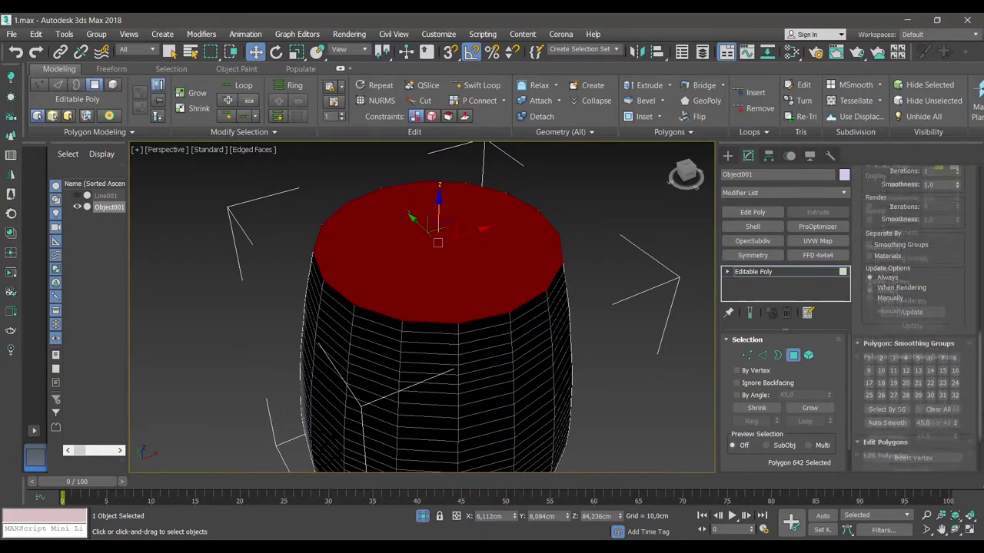
scroll(937, 369, "down", 3)
scroll(959, 427, "down", 2)
left_click(961, 428)
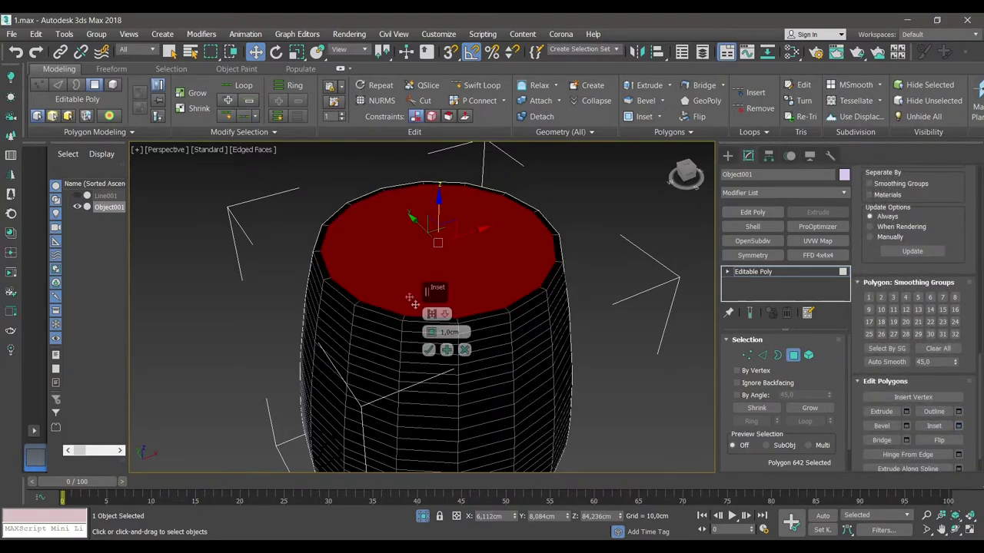
left_click(447, 351)
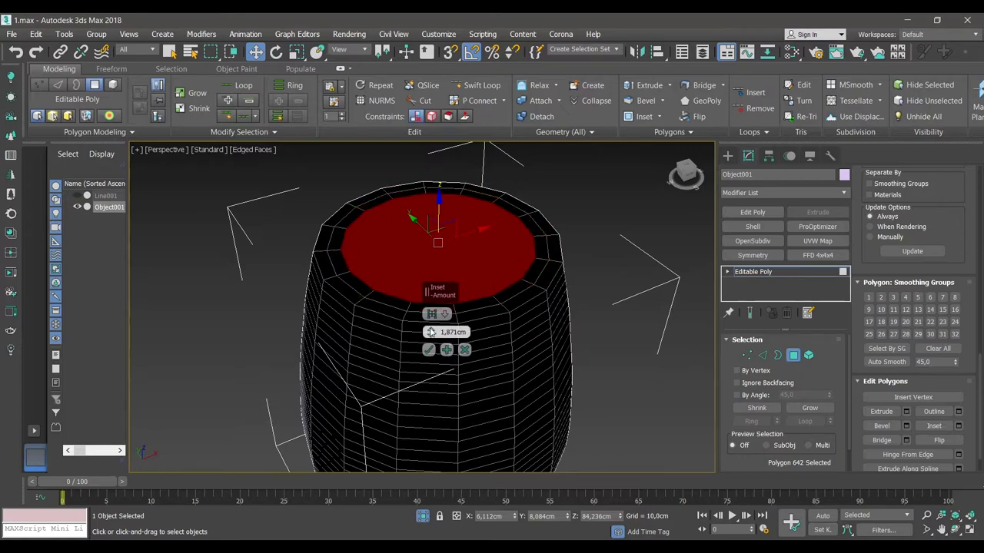
left_click_drag(432, 332, 430, 332)
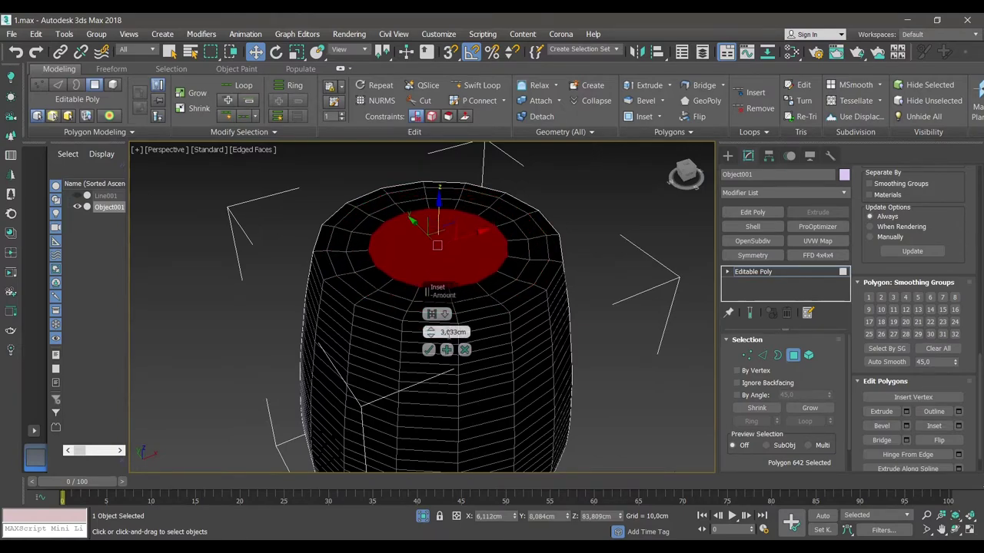
left_click(446, 351)
mouse_move(438, 231)
middle_mouse_down("alt")
mouse_move(431, 354)
mouse_move(625, 402)
middle_mouse_up("alt")
left_click(429, 352)
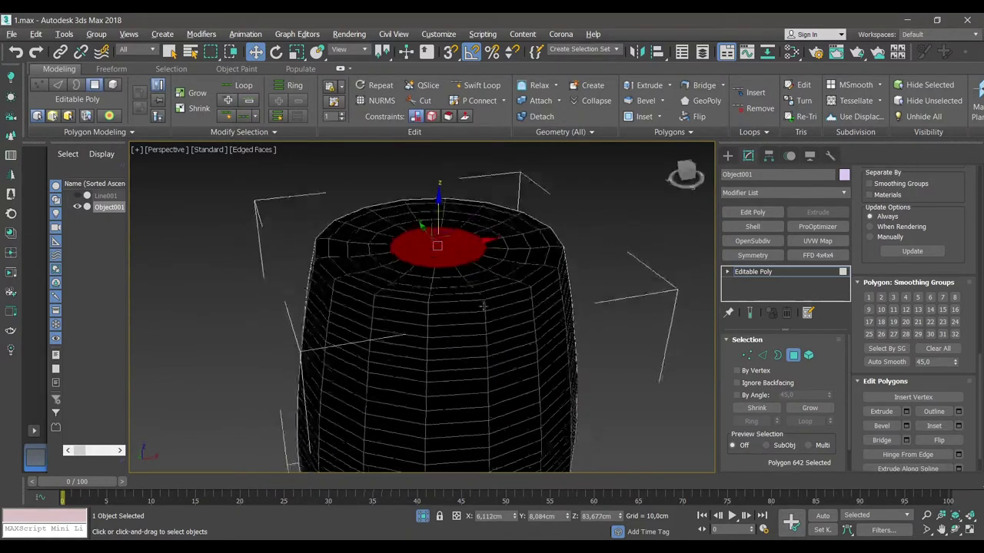
left_click(626, 403)
key("4")
key("F3")
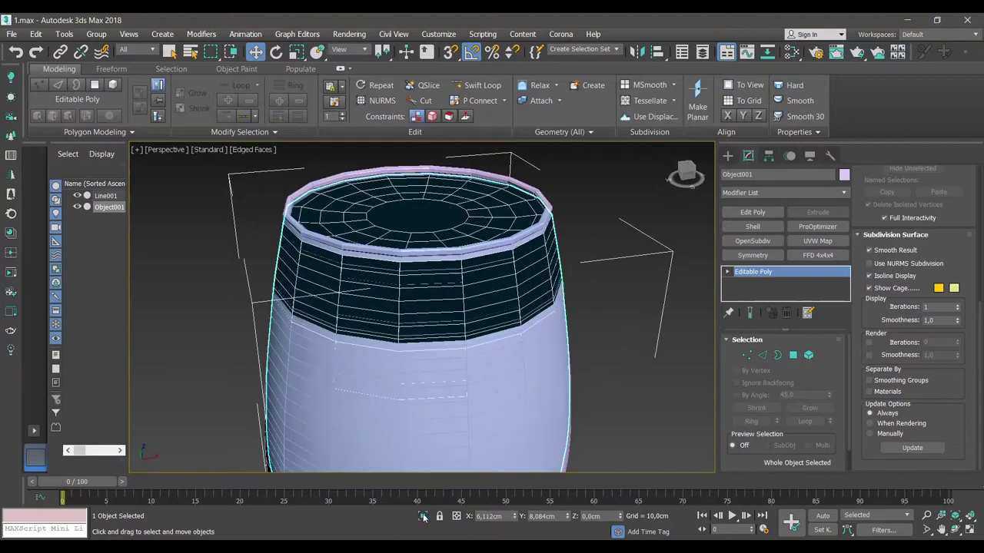
scroll(428, 335, "down", 3)
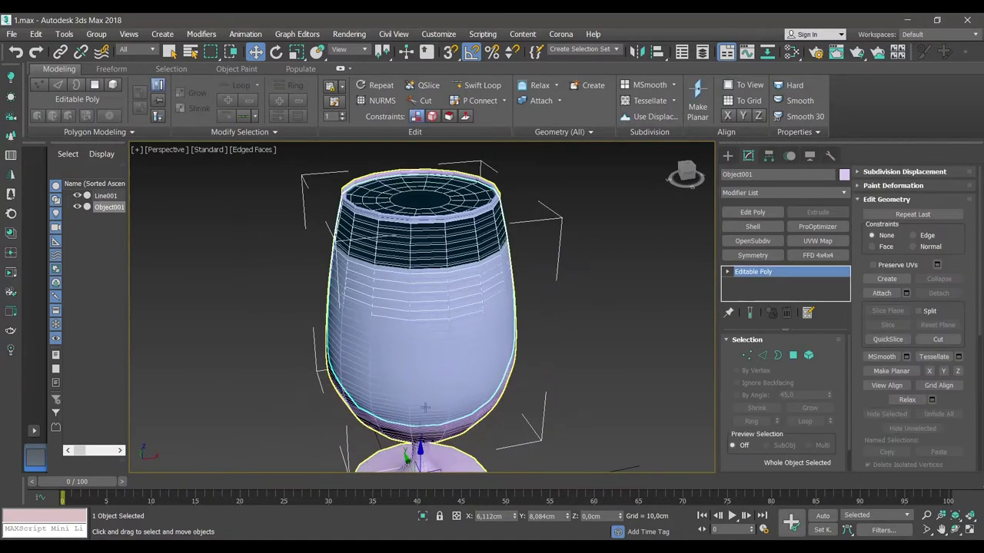
middle_click_drag(425, 338, 461, 307, "alt")
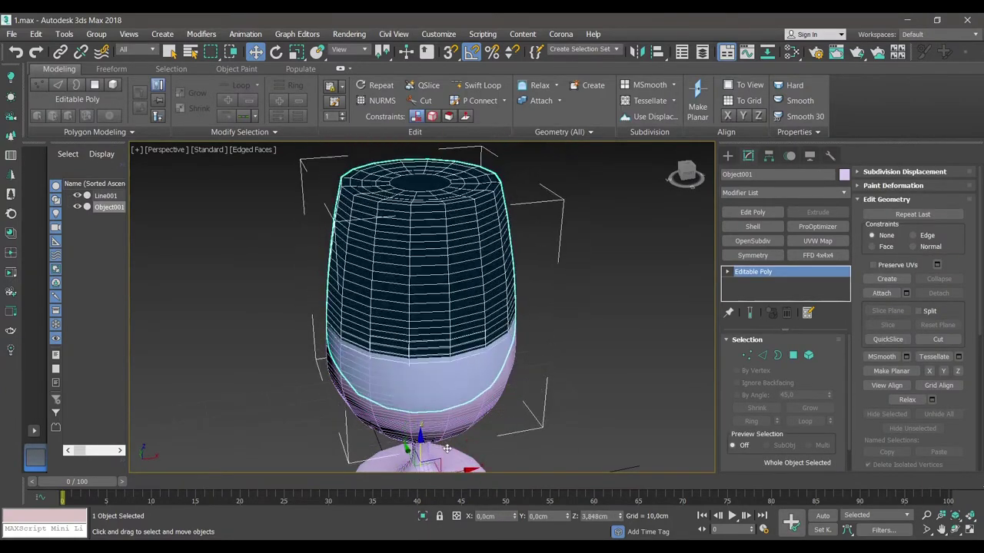
key("alt+w")
key("alt+w")
scroll(517, 293, "down", 1)
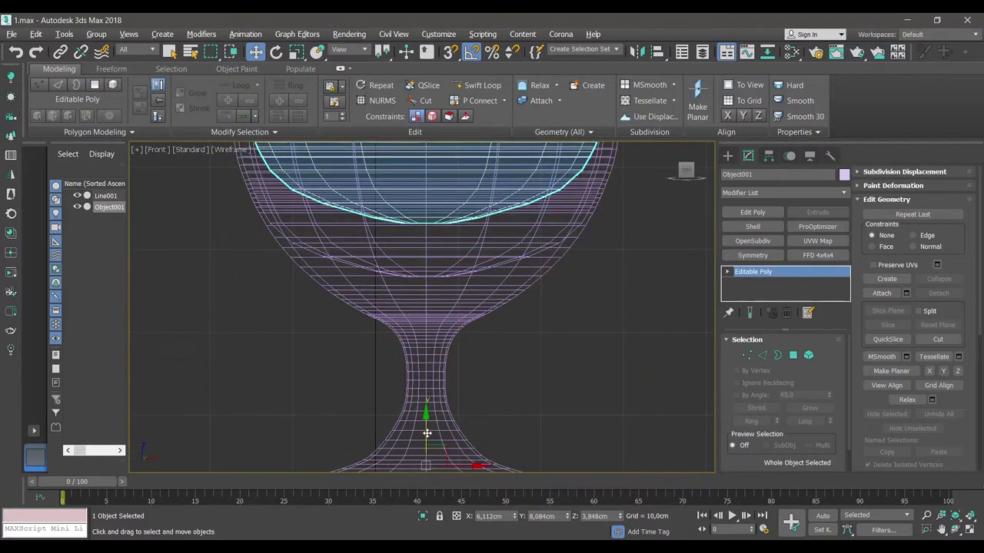
scroll(428, 369, "down", 1)
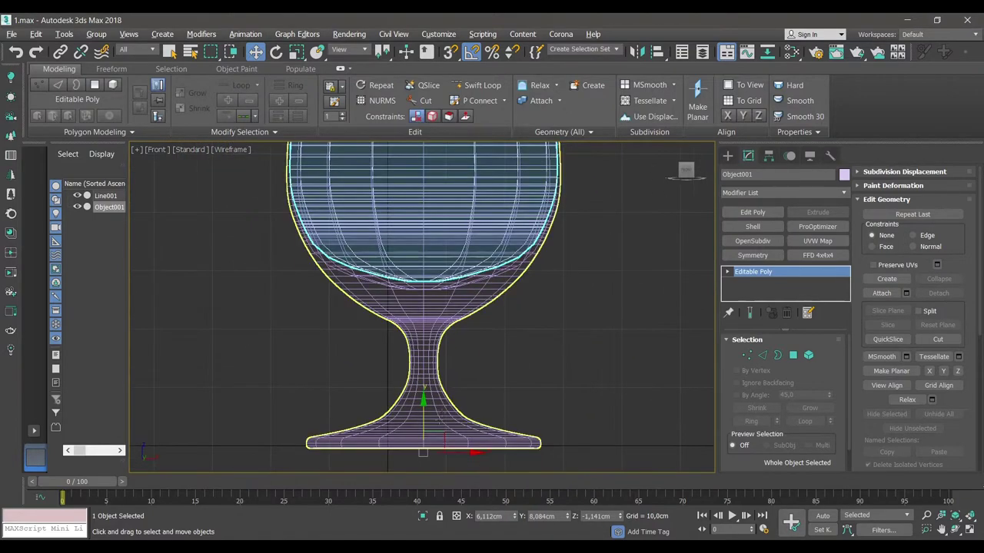
left_click(424, 431)
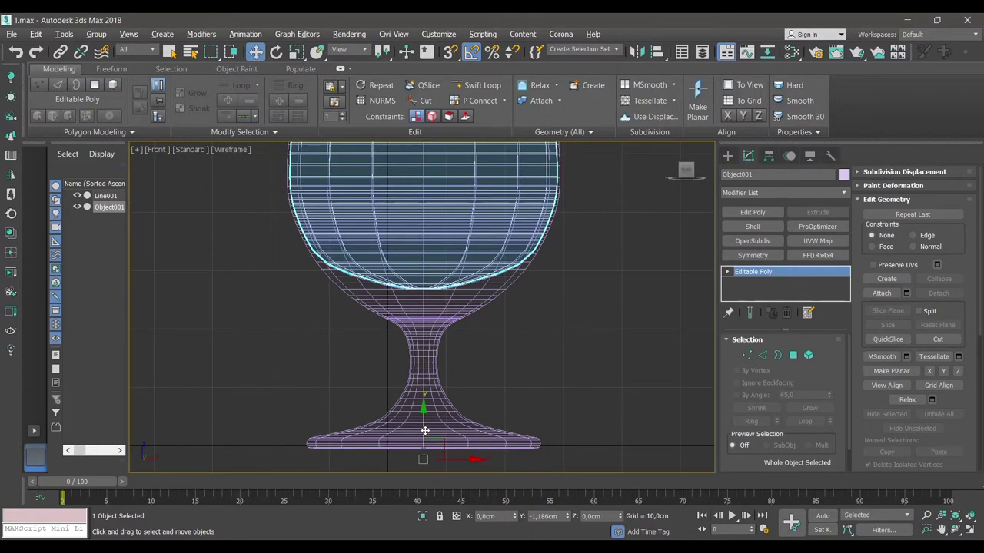
scroll(424, 415, "up", 3)
scroll(426, 384, "down", 2)
scroll(426, 369, "down", 2)
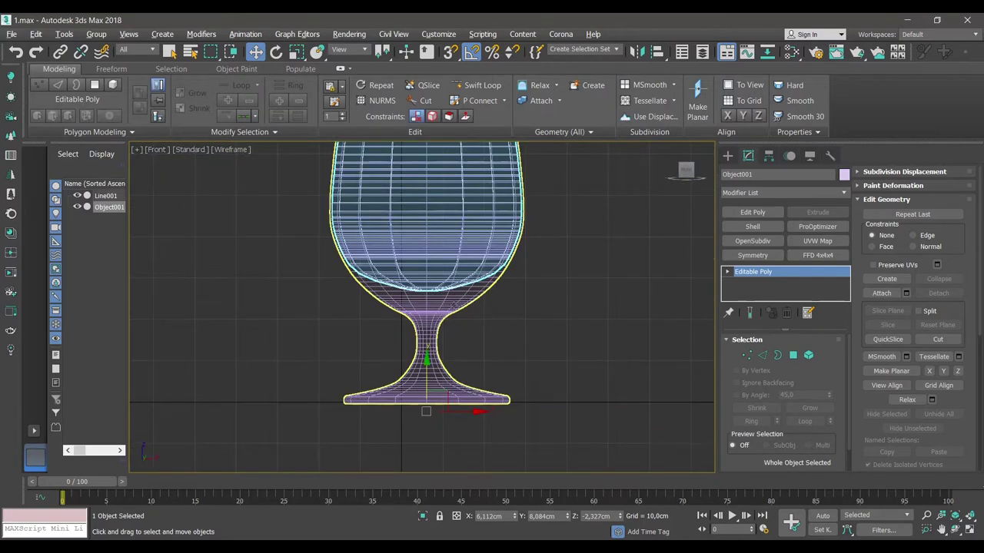
scroll(425, 370, "up", 3)
key("alt+w")
key("alt+w")
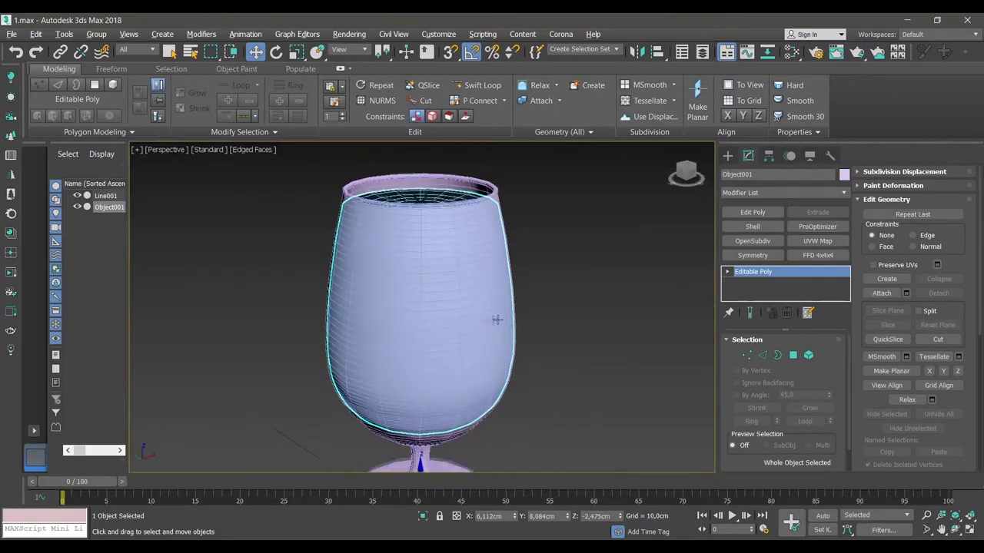
key("ctrl+d")
mouse_move(483, 277)
middle_mouse_down("alt")
mouse_move(386, 367)
mouse_move(491, 349)
mouse_move(459, 368)
middle_mouse_up("alt")
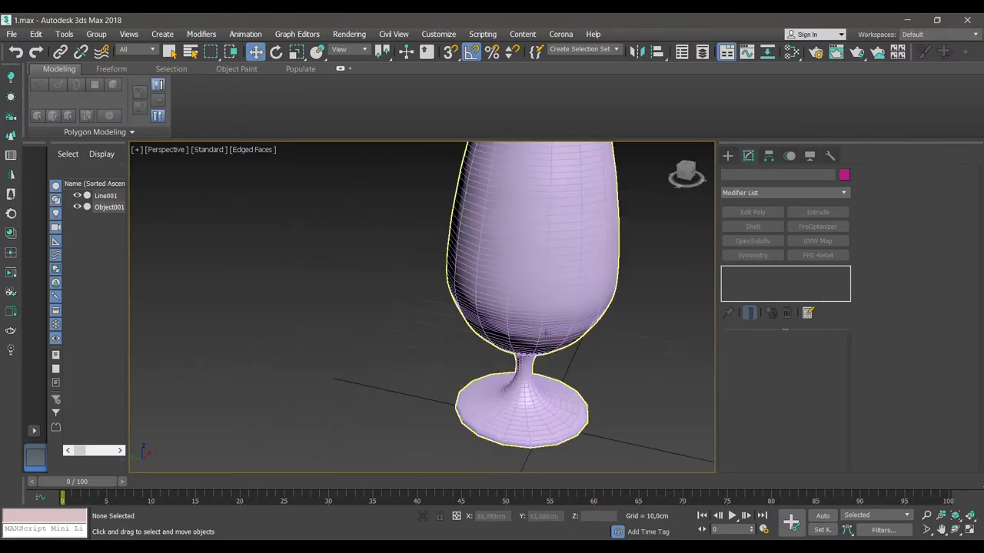
scroll(459, 368, "down", 3)
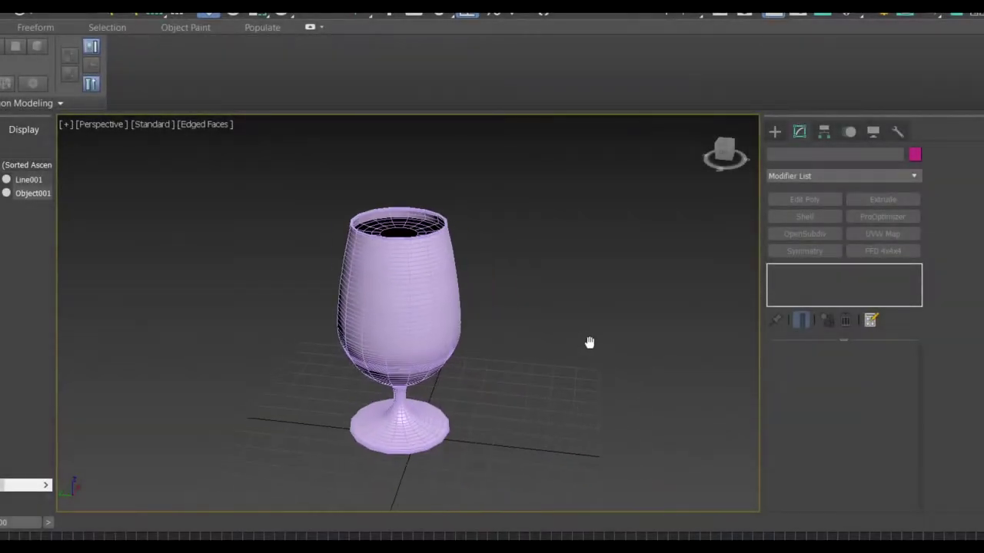
middle_click_drag(590, 342, 573, 338)
- Add an OpenSubdiv modifier to the goblet Line001 and raise its iterations
left_click(384, 270)
scroll(385, 273, "up", 3)
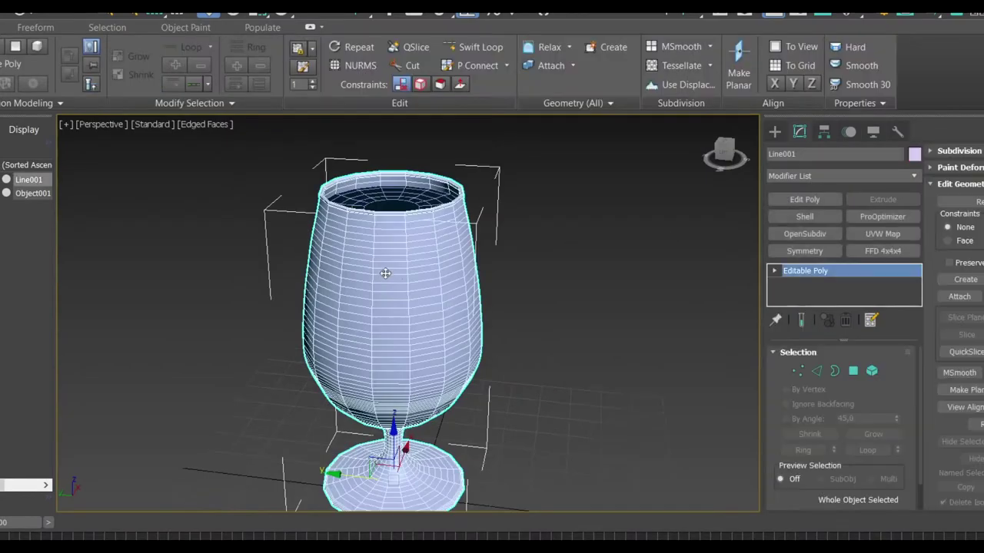
left_click(833, 176)
type("o")
left_click(827, 188)
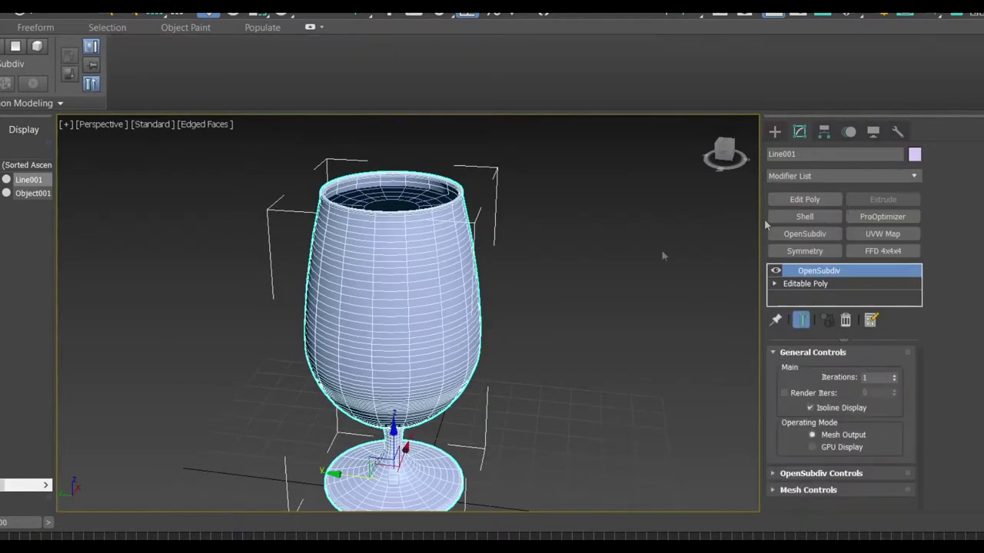
left_click(892, 376)
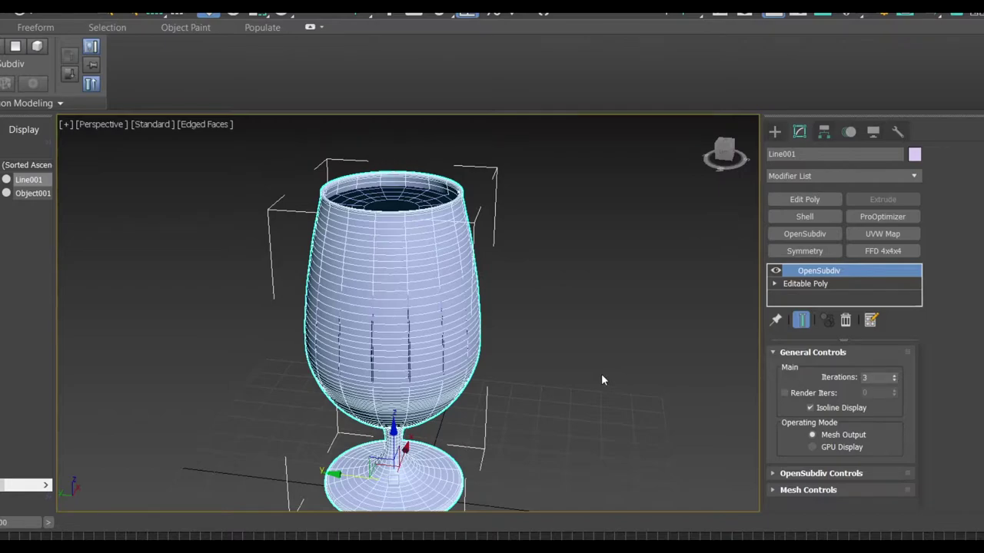
- Select the capped bowl Object001 and give it an OpenSubdiv modifier as well
left_click(449, 181)
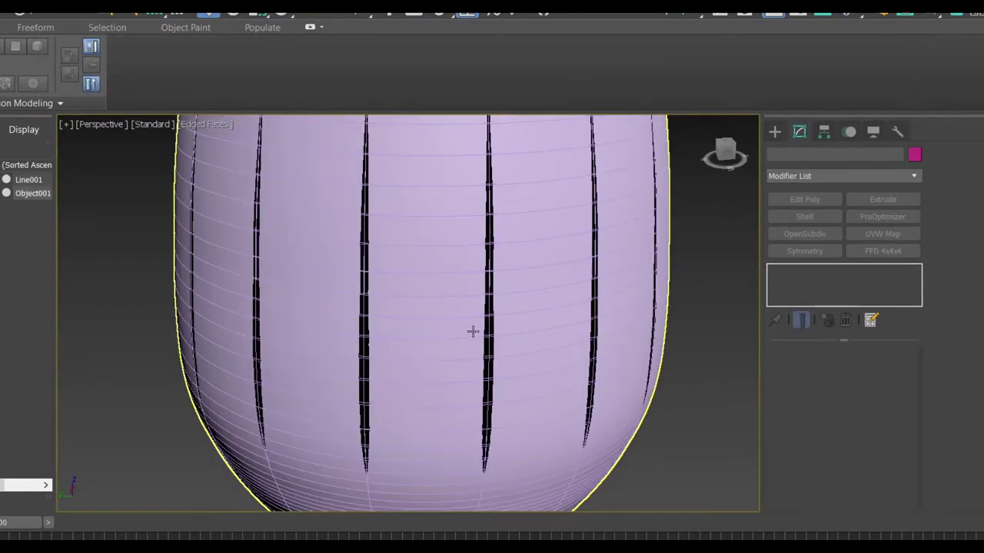
scroll(472, 332, "down", 2)
scroll(505, 318, "down", 3)
scroll(505, 309, "down", 3)
middle_click_drag(492, 367, 485, 280, "alt")
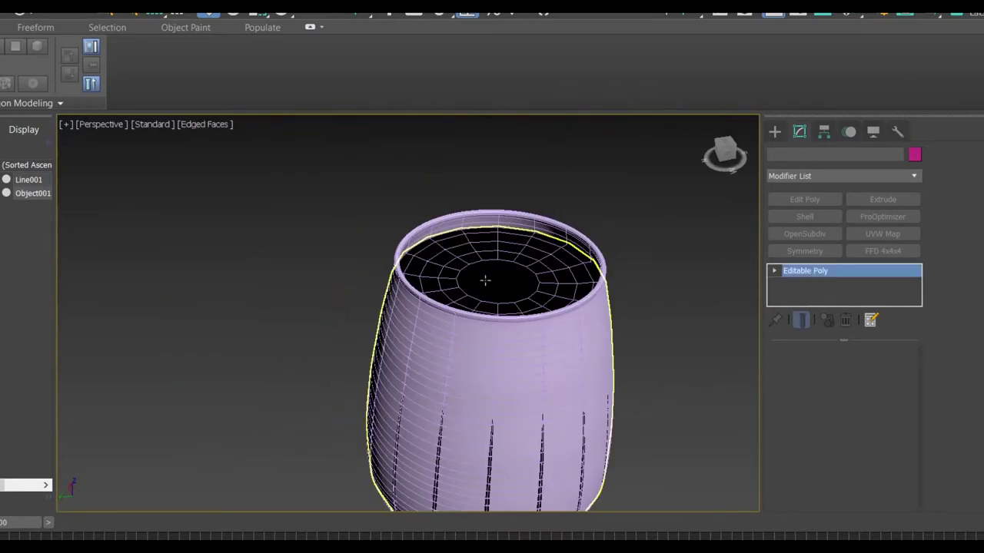
left_click(485, 281)
left_click(812, 234)
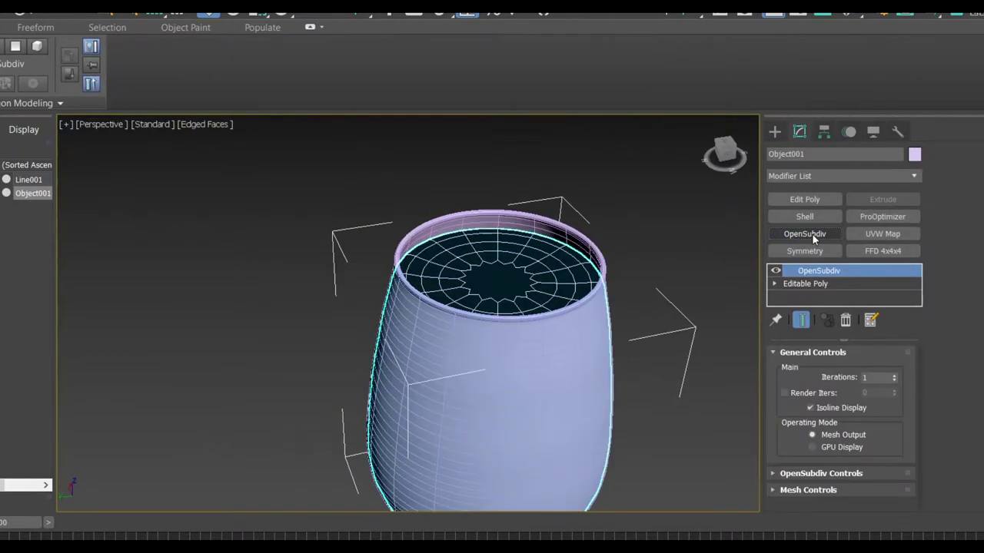
- Orbit and zoom around the smoothed goblet to inspect it from several angles
left_click(682, 424)
mouse_move(683, 424)
middle_mouse_down("alt")
mouse_move(488, 356)
mouse_move(512, 333)
mouse_move(439, 210)
mouse_move(470, 285)
mouse_move(426, 322)
mouse_move(430, 333)
mouse_move(410, 256)
mouse_move(410, 391)
middle_mouse_up("alt")
scroll(411, 256, "up", 2)
scroll(435, 330, "down", 3)
left_click(423, 285)
scroll(378, 347, "up", 1)
mouse_move(378, 347)
middle_mouse_down("alt")
mouse_move(340, 338)
mouse_move(423, 408)
mouse_move(421, 351)
mouse_move(484, 329)
middle_mouse_up("alt")
scroll(341, 346, "down", 2)
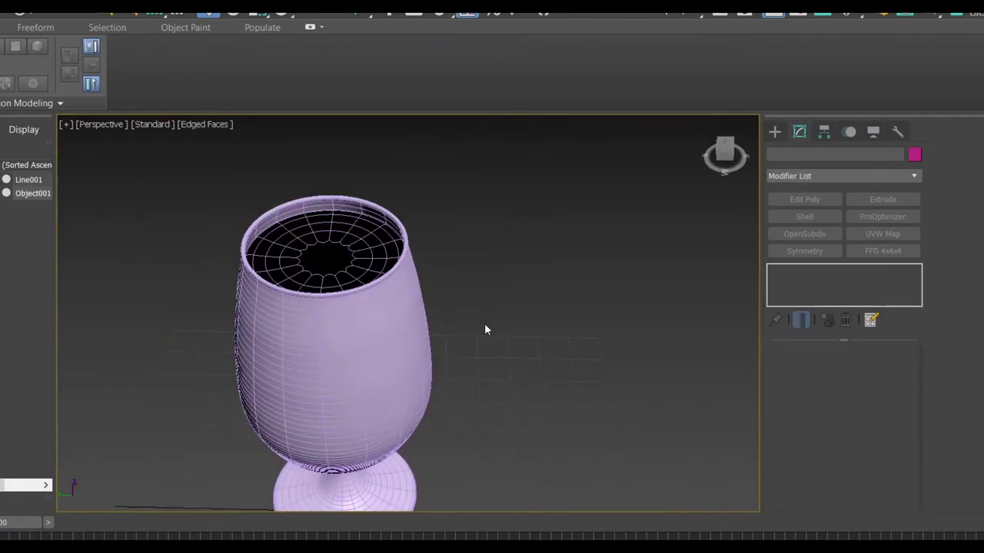
middle_click_drag(467, 394, 459, 377, "alt")
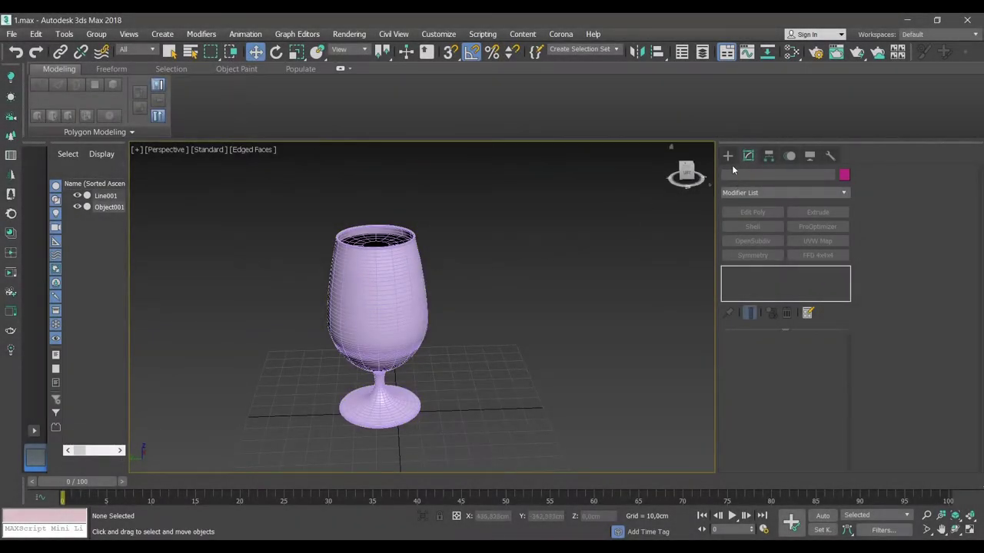
- Create a PArray emitter beside the goblet and pick the glass as its emitter object
left_click(728, 156)
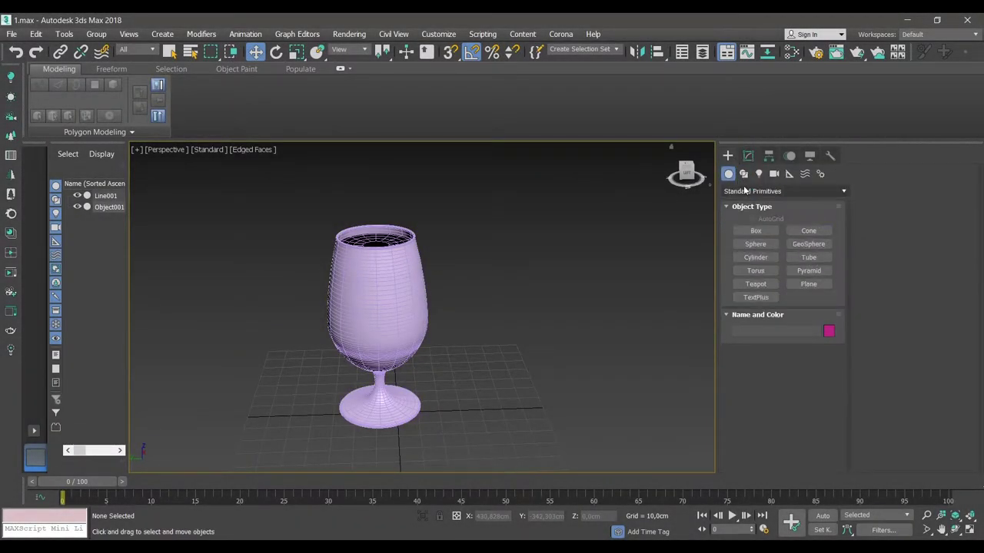
left_click(756, 191)
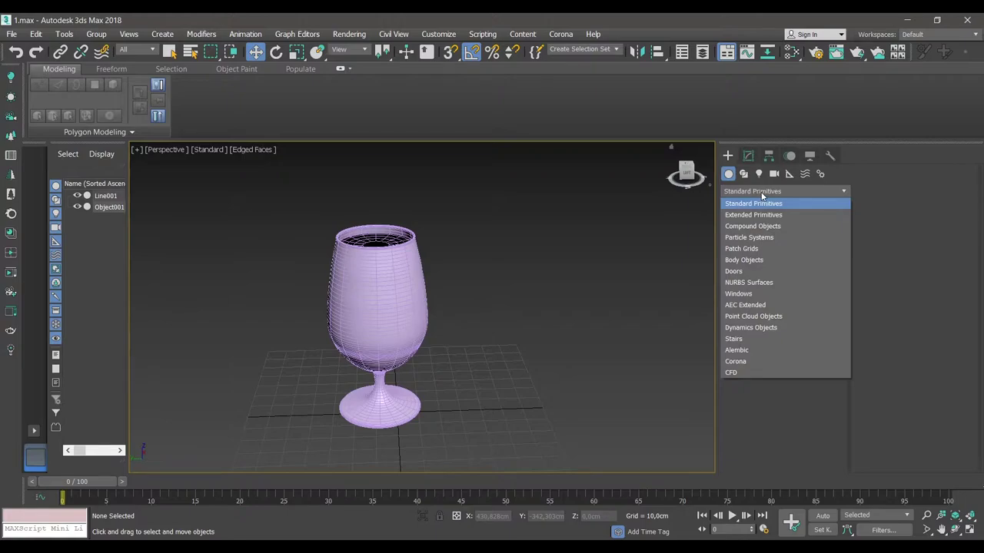
left_click(783, 237)
left_click(809, 257)
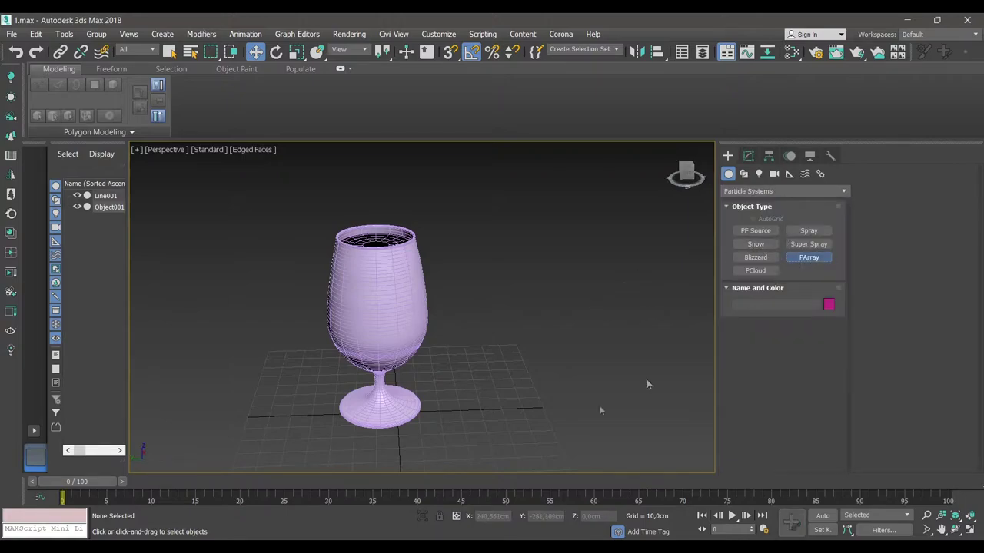
left_click_drag(508, 377, 530, 407)
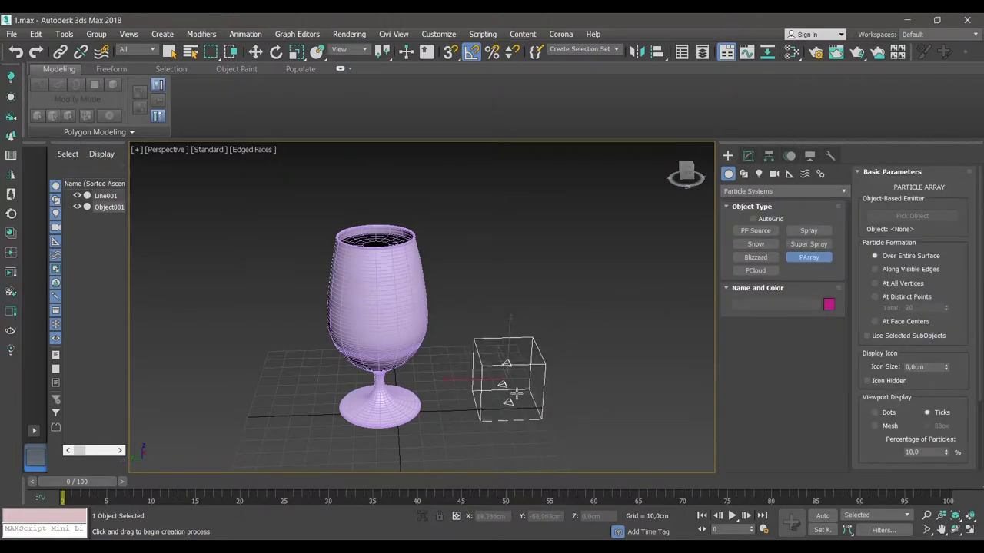
middle_click_drag(527, 404, 515, 400)
left_click(913, 215)
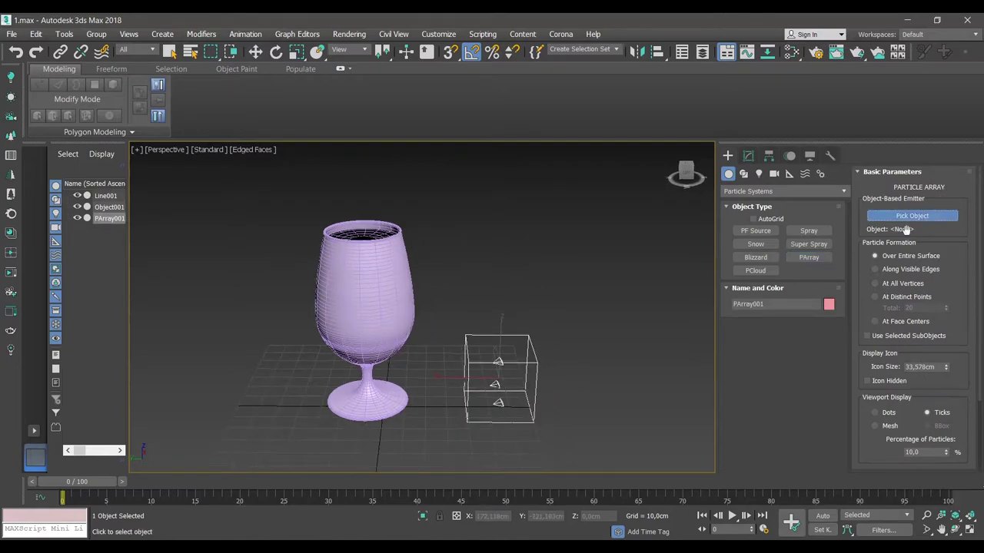
left_click(348, 288)
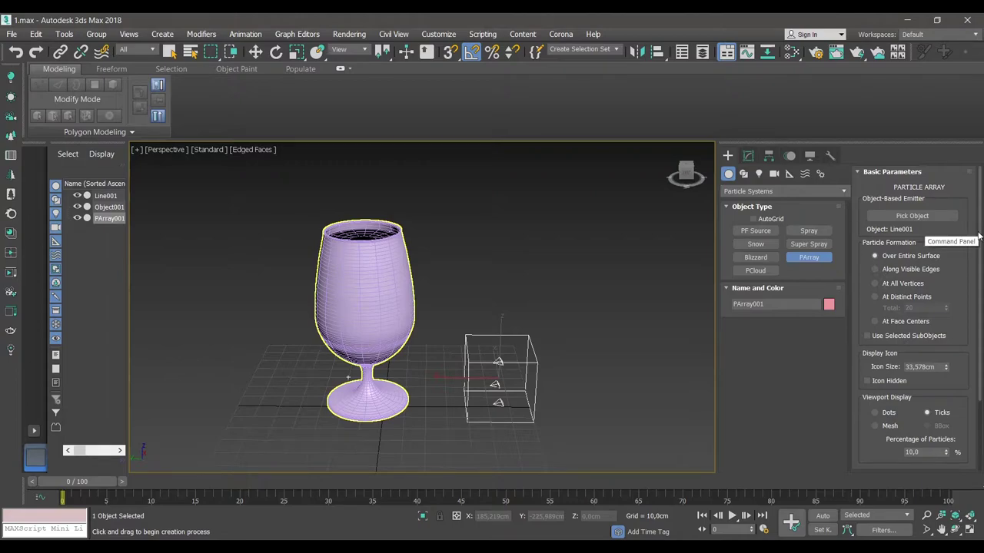
- Set the PArray to 500 mesh-displayed particles with speed 0, divergence 0, emit stop 0
scroll(888, 358, "down", 3)
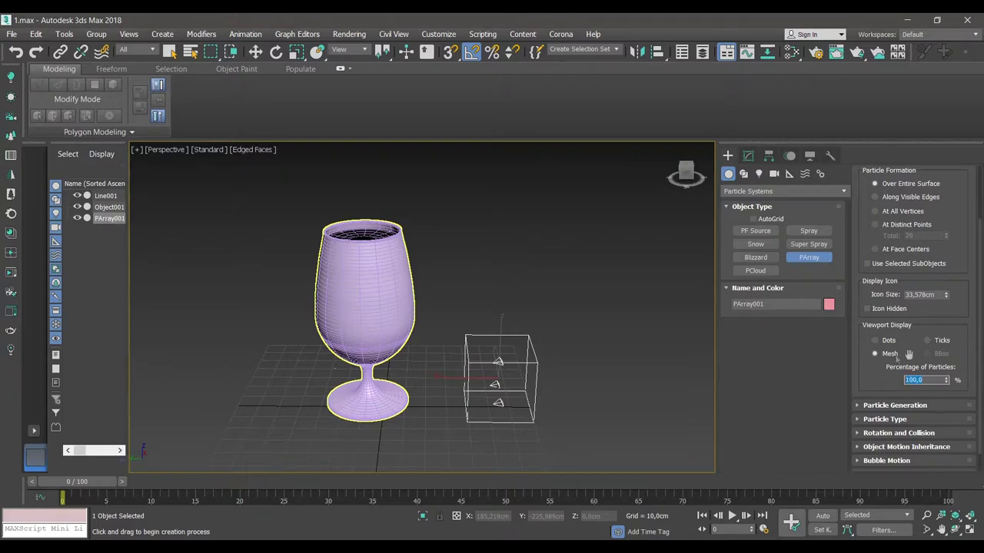
left_click(857, 410)
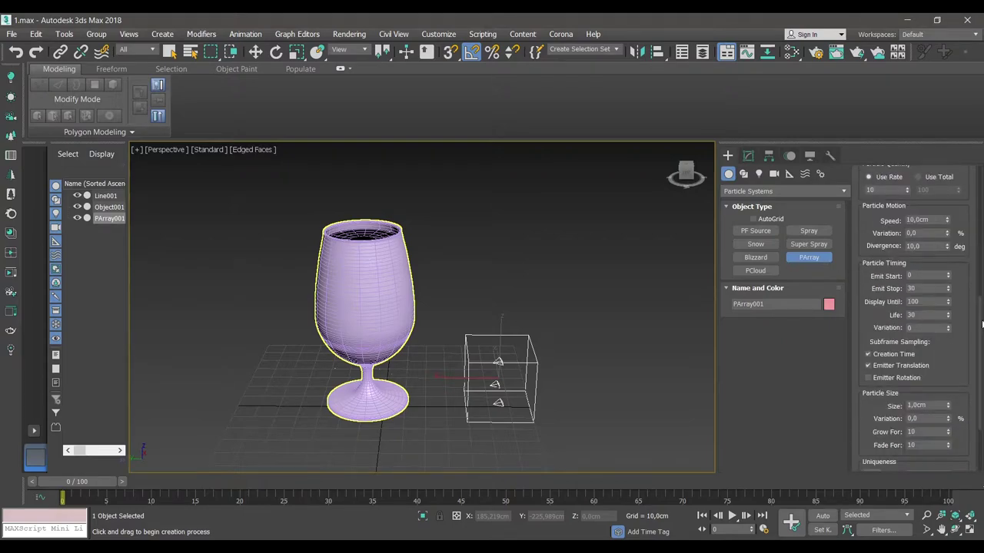
left_click_drag(980, 326, 935, 299)
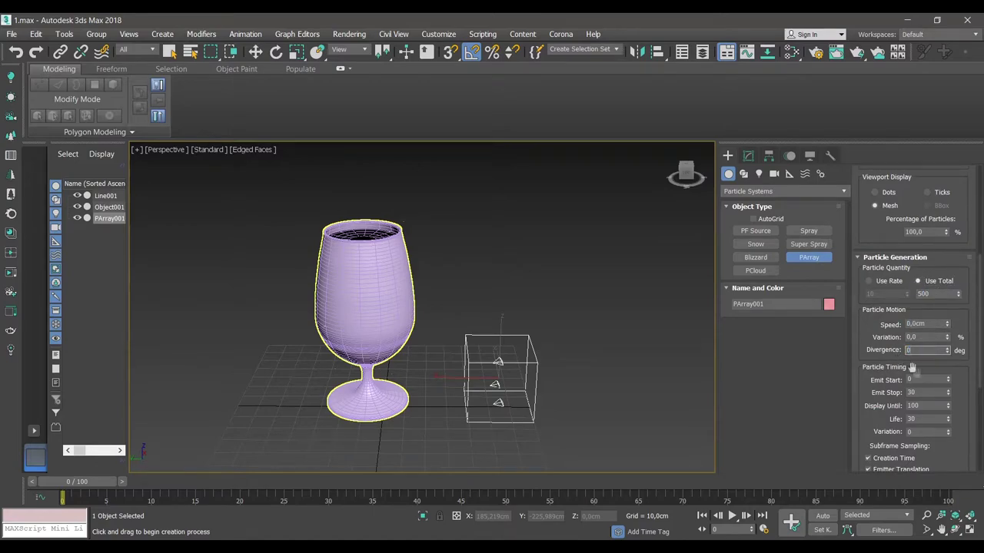
left_click_drag(980, 338, 952, 375)
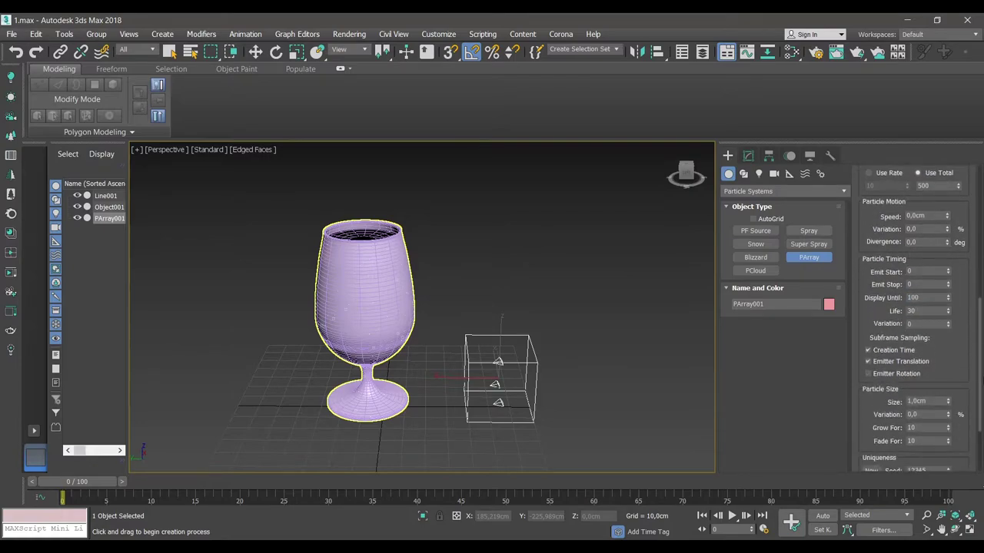
left_click(861, 412)
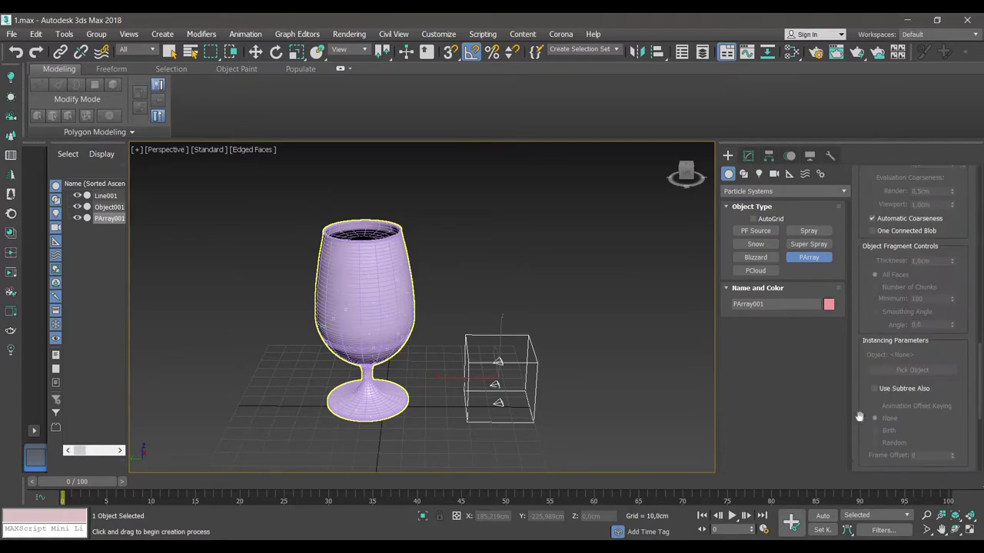
left_click_drag(978, 402, 978, 361)
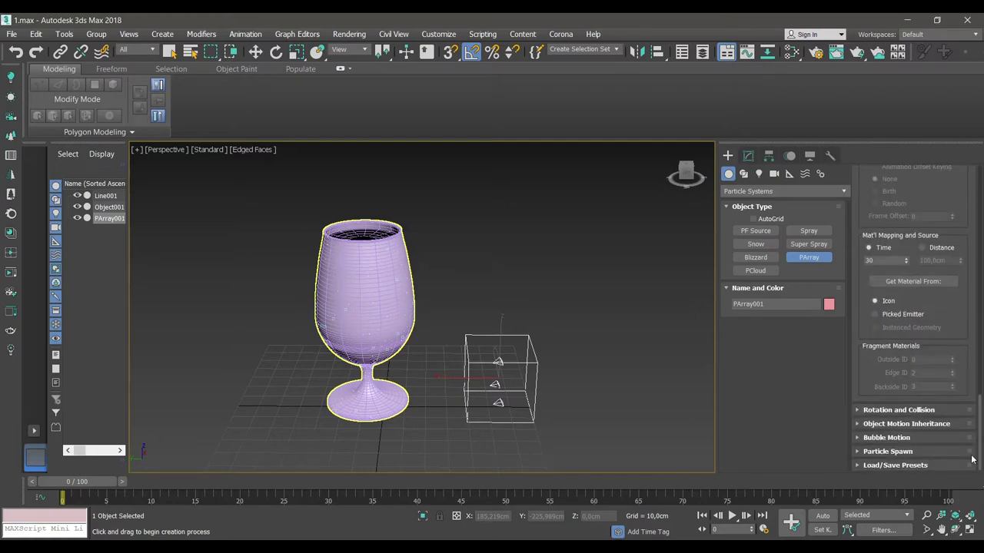
scroll(896, 223, "up", 3)
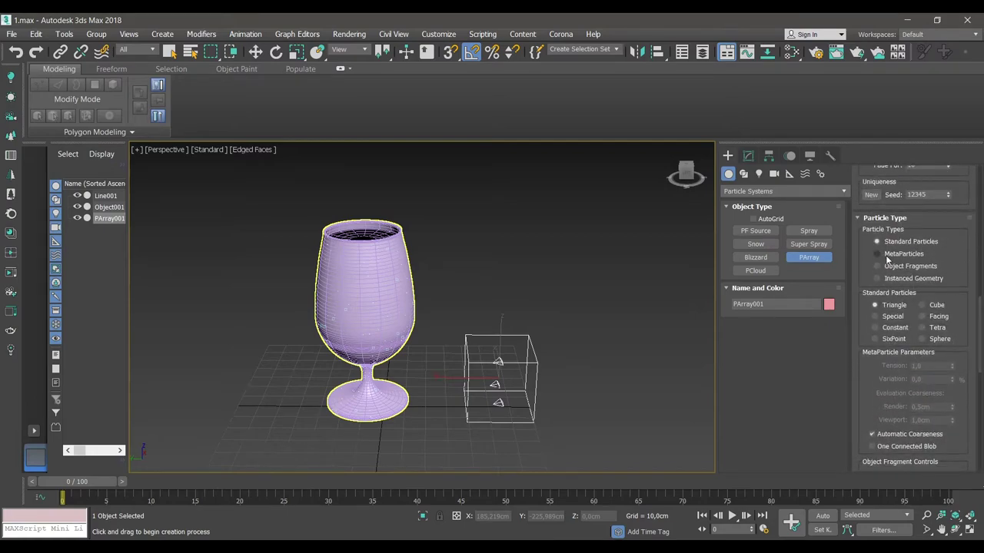
- Switch the particle type to MetaParticles with Grow For and Fade For 0, and size 1.8cm
left_click(877, 253)
left_click_drag(978, 351, 982, 325)
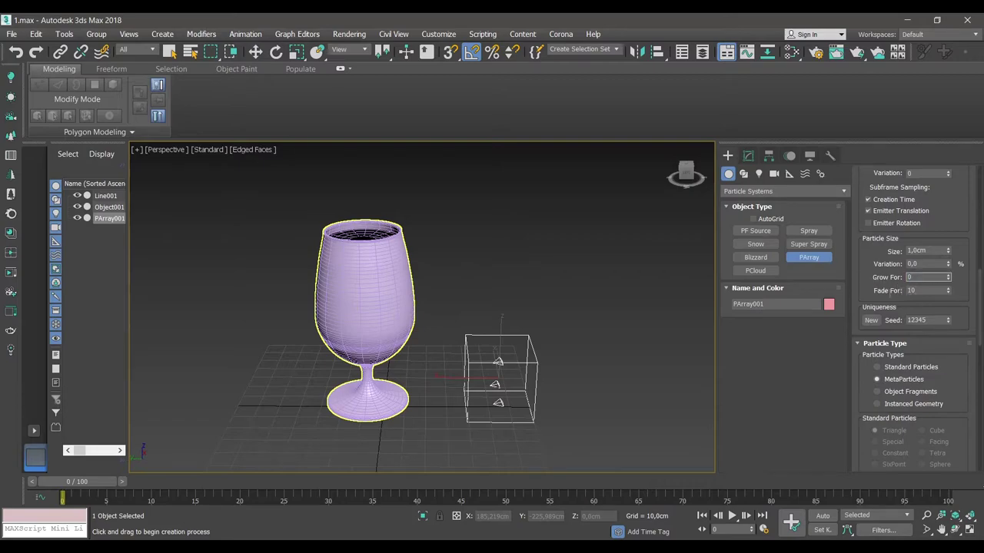
key("Tab")
type("0")
left_click_drag(979, 335, 979, 326)
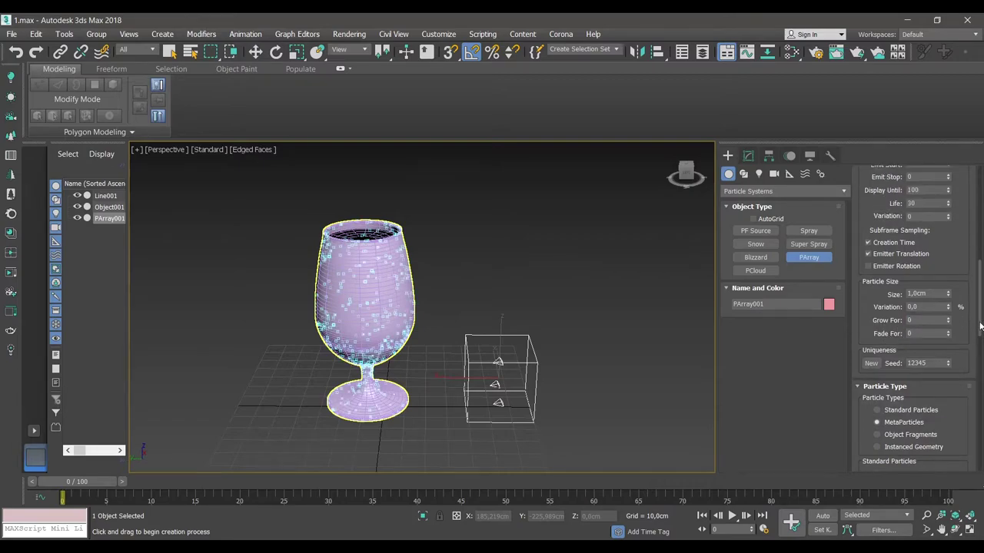
left_click_drag(947, 275, 939, 252)
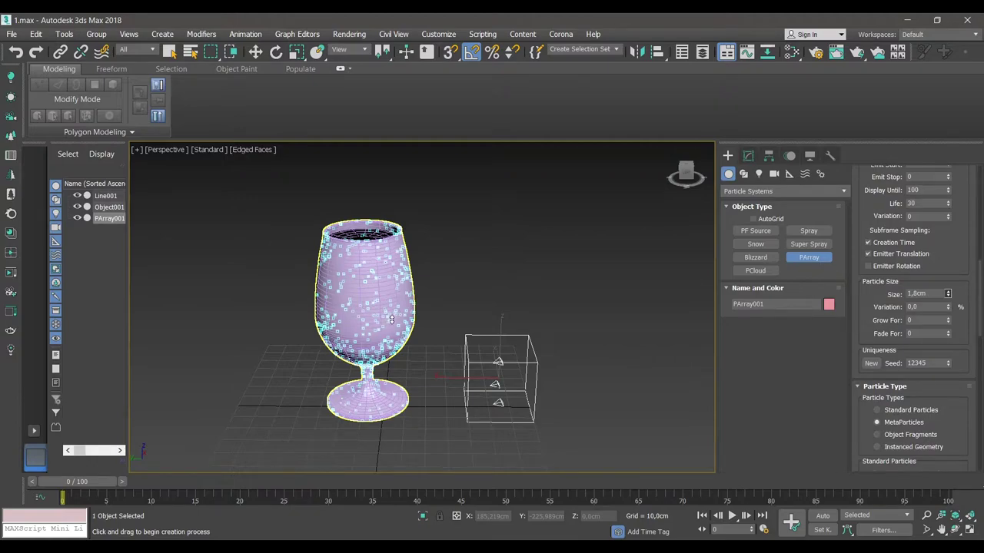
- Set Use Total to 1000 particles
scroll(392, 319, "up", 2)
scroll(359, 321, "up", 2)
scroll(353, 329, "up", 2)
scroll(354, 329, "up", 1)
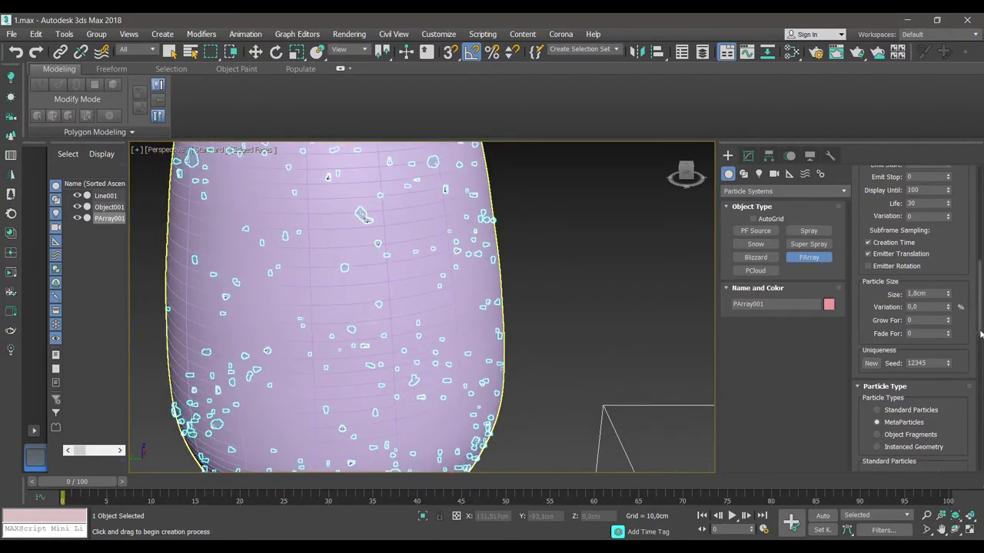
left_click_drag(980, 333, 980, 272)
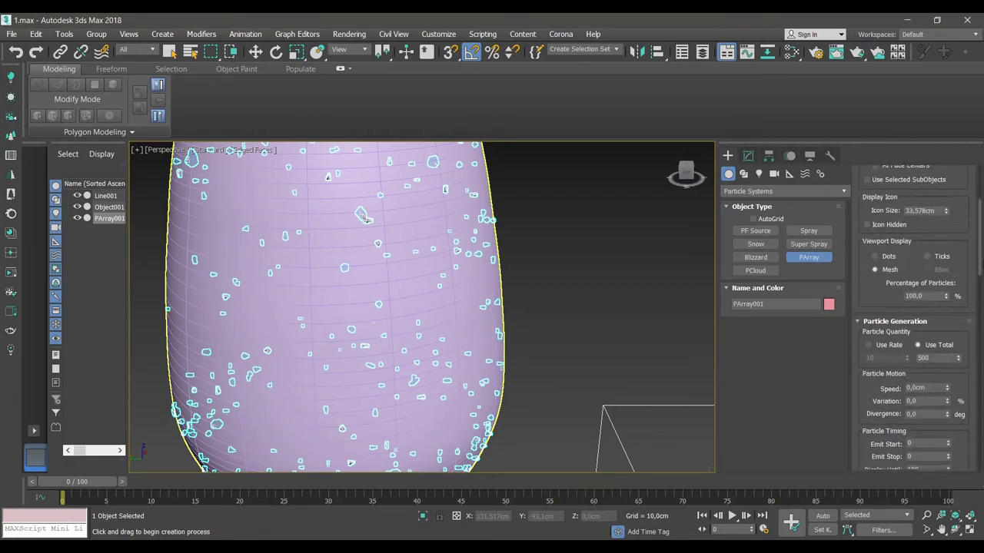
scroll(924, 351, "down", 1)
type("1000")
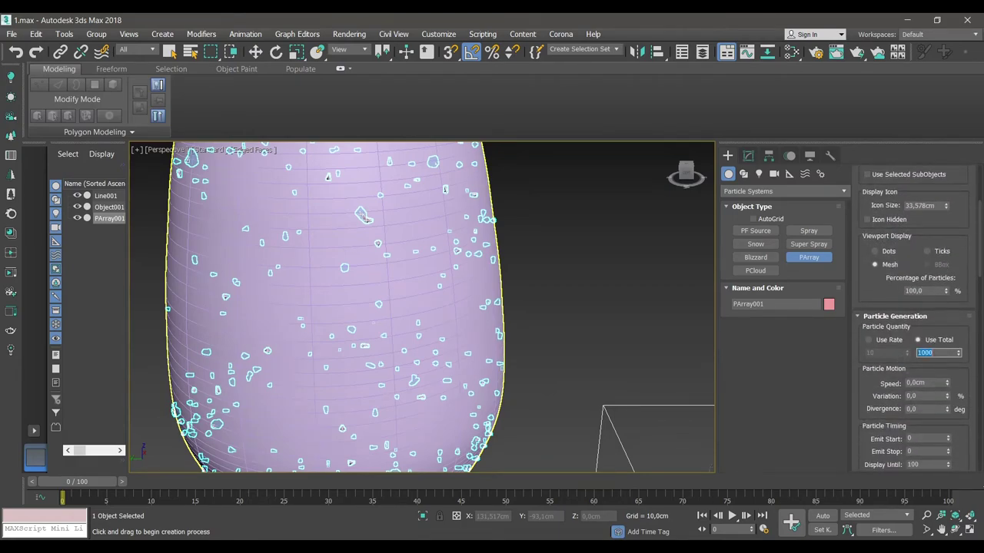
key("Return")
scroll(434, 332, "down", 2)
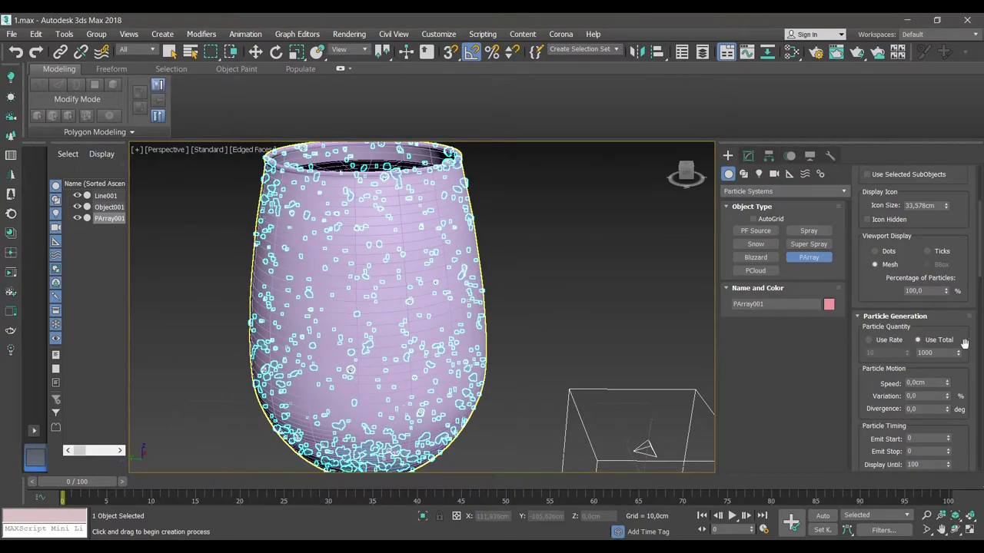
- Raise the MetaParticle size to 5cm
mouse_move(982, 271)
left_mouse_down()
mouse_move(981, 433)
mouse_move(974, 241)
mouse_move(976, 328)
left_mouse_up()
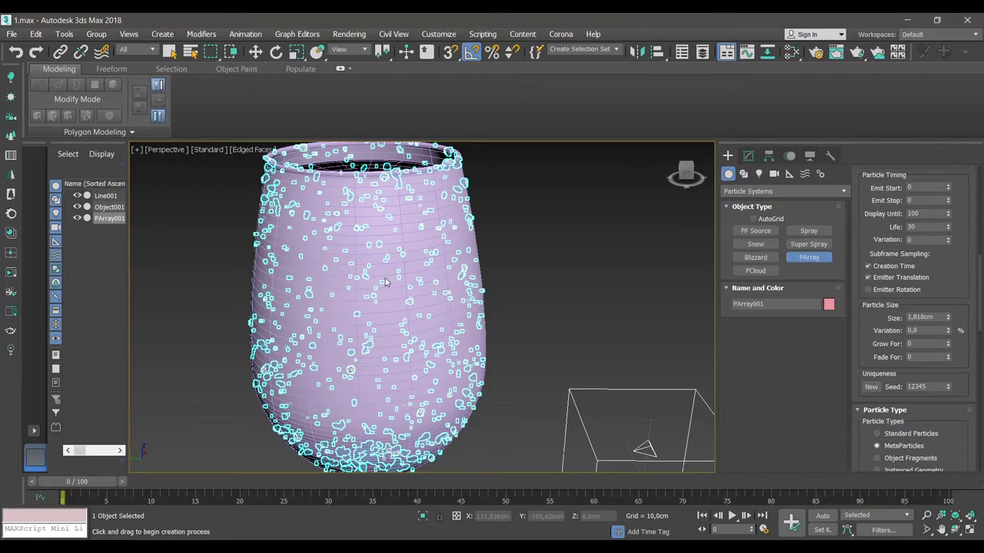
left_click_drag(384, 282, 34, 115)
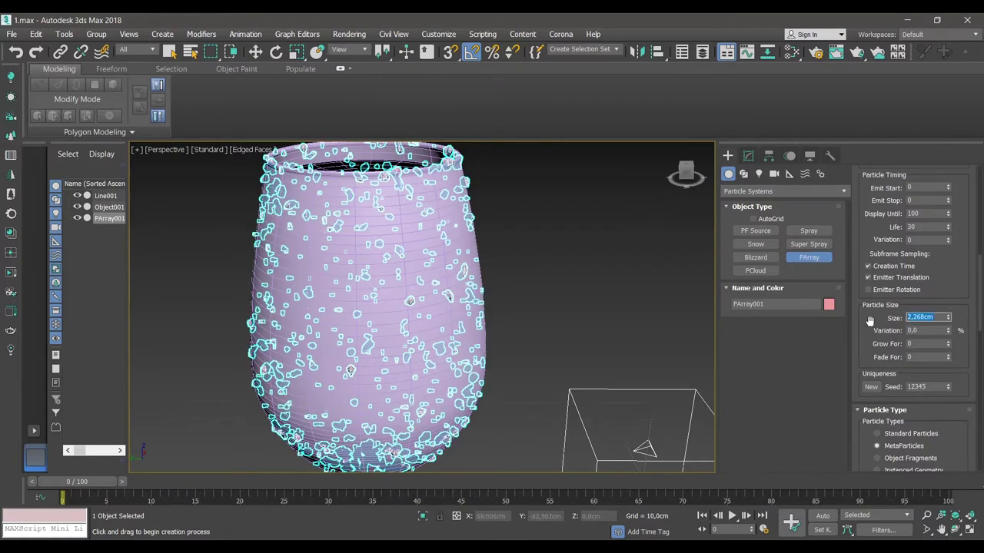
key("Return")
scroll(575, 336, "down", 4)
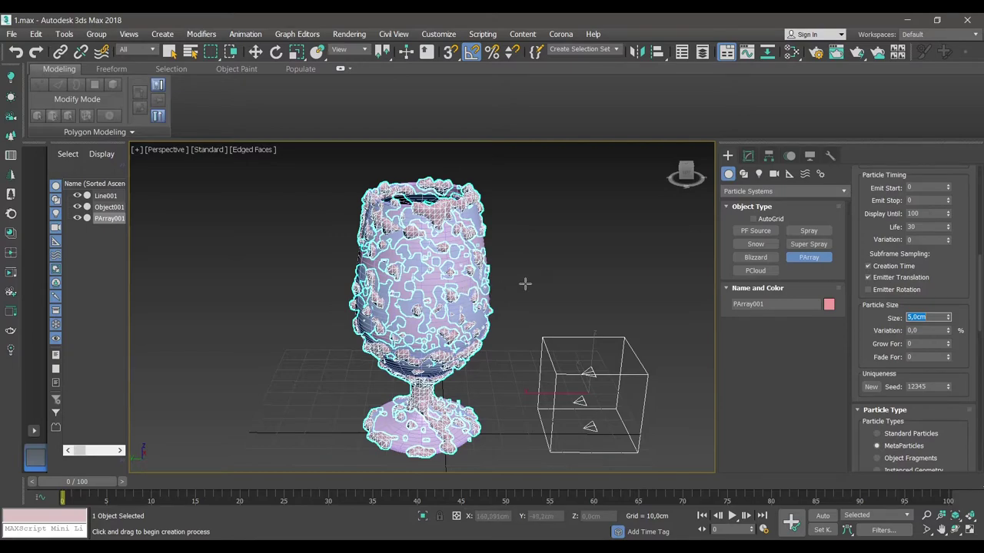
scroll(602, 325, "down", 1)
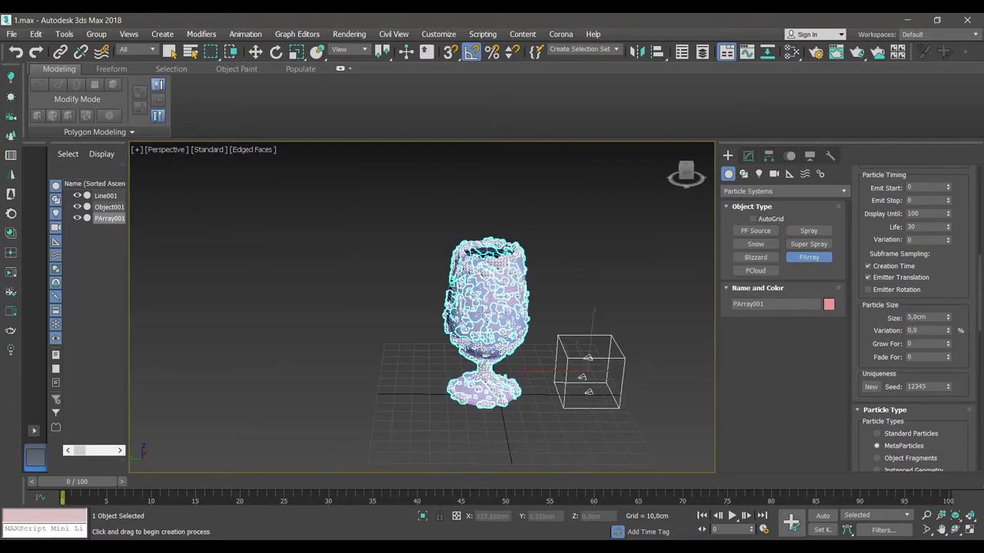
scroll(602, 325, "up", 3)
scroll(601, 325, "down", 1)
- Orbit around the goblet, switch to Move, and deselect to view the large blobs
middle_click_drag(602, 325, 515, 297, "alt")
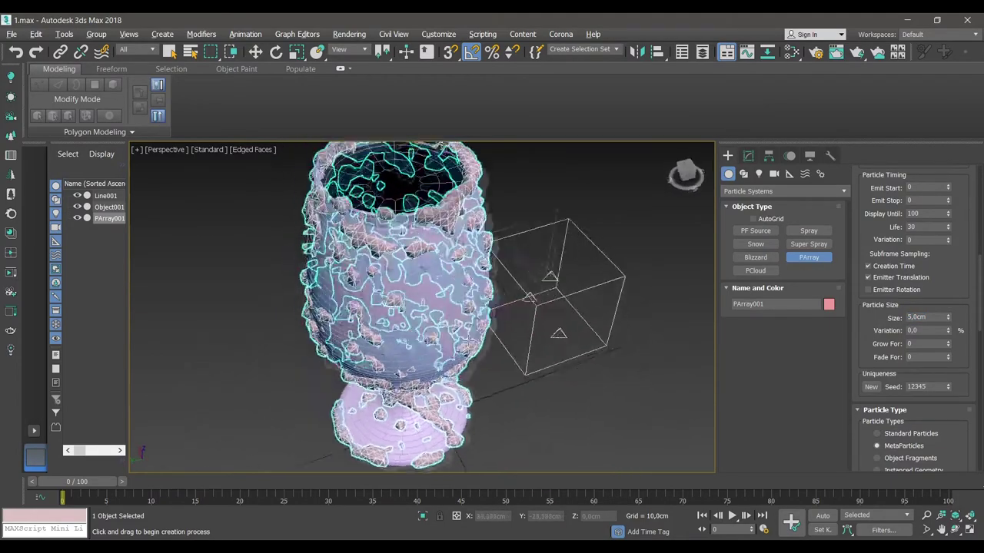
key("w")
left_click(514, 298)
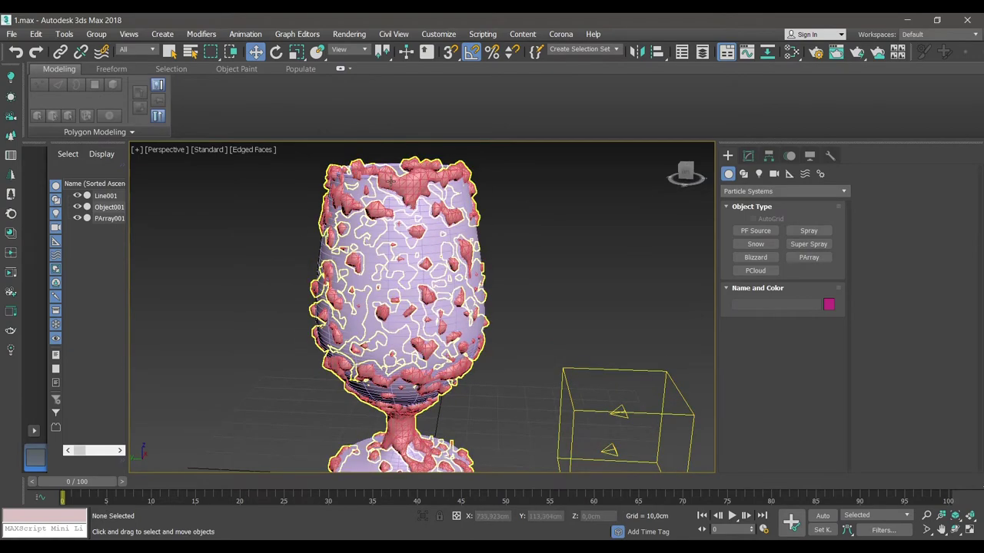
- Reselect PArray001 and lower its particle size to about 4.4cm
left_click(407, 185)
left_click(748, 155)
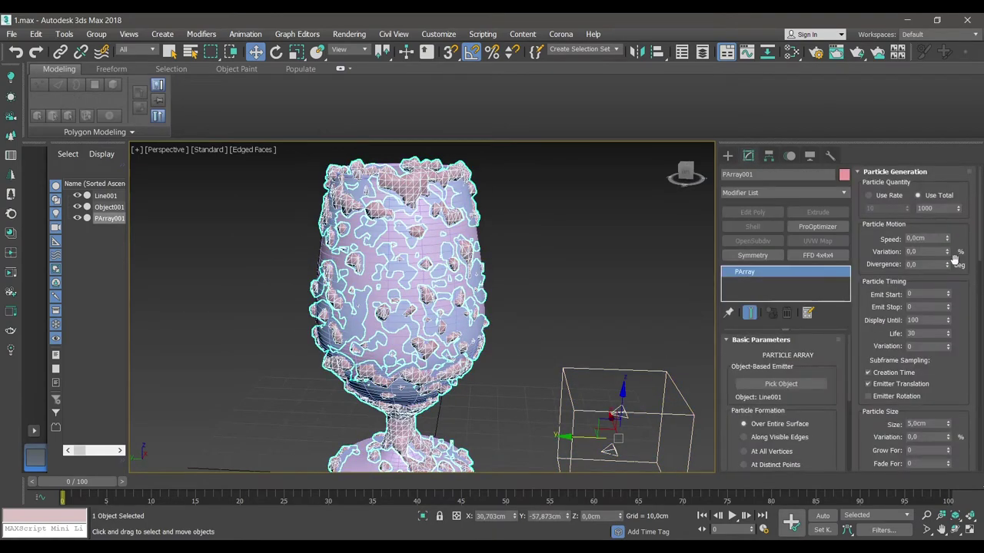
left_click_drag(949, 429, 948, 432)
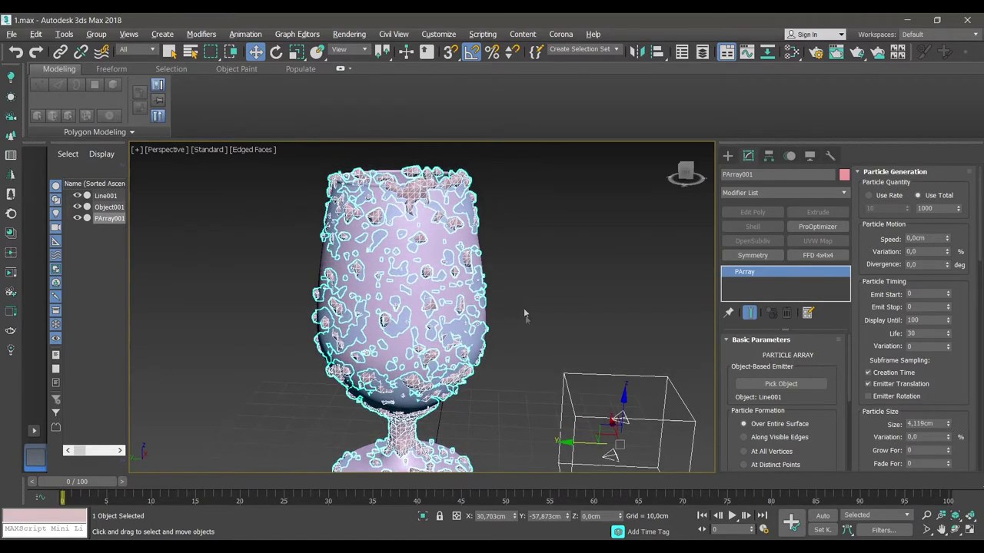
mouse_move(524, 307)
middle_mouse_down("alt")
mouse_move(557, 208)
mouse_move(441, 221)
middle_mouse_up("alt")
left_click(557, 208)
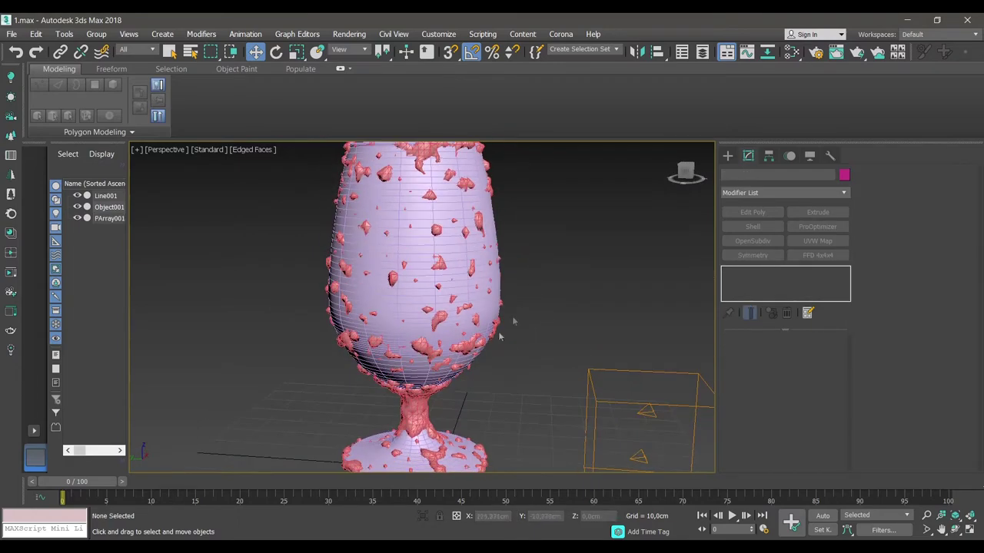
left_click(441, 222)
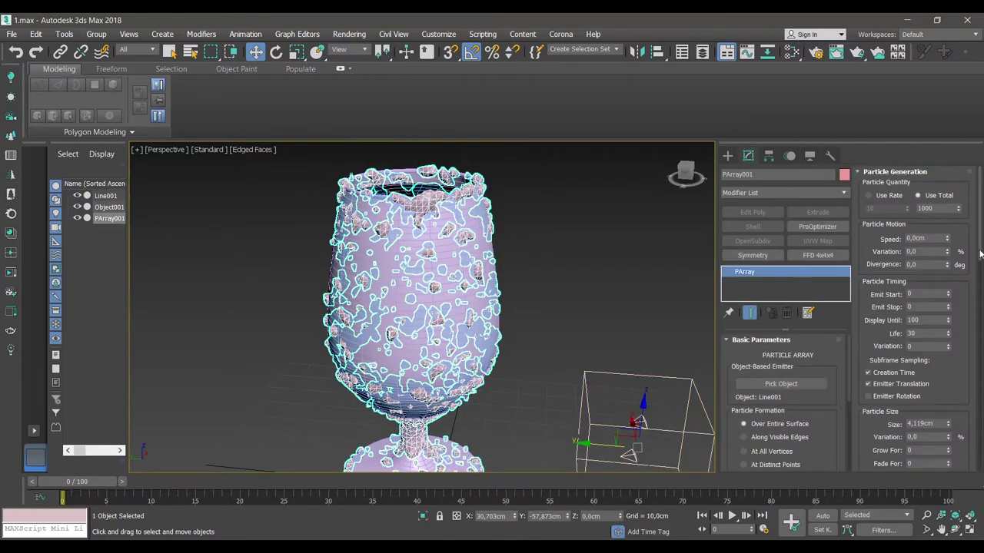
mouse_move(979, 253)
left_mouse_down()
mouse_move(979, 476)
mouse_move(979, 202)
left_mouse_up()
- Orbit to check the smaller blobs and reselect the PArray001 emitter
mouse_move(587, 327)
middle_mouse_down("alt")
mouse_move(648, 321)
mouse_move(617, 353)
middle_mouse_up("alt")
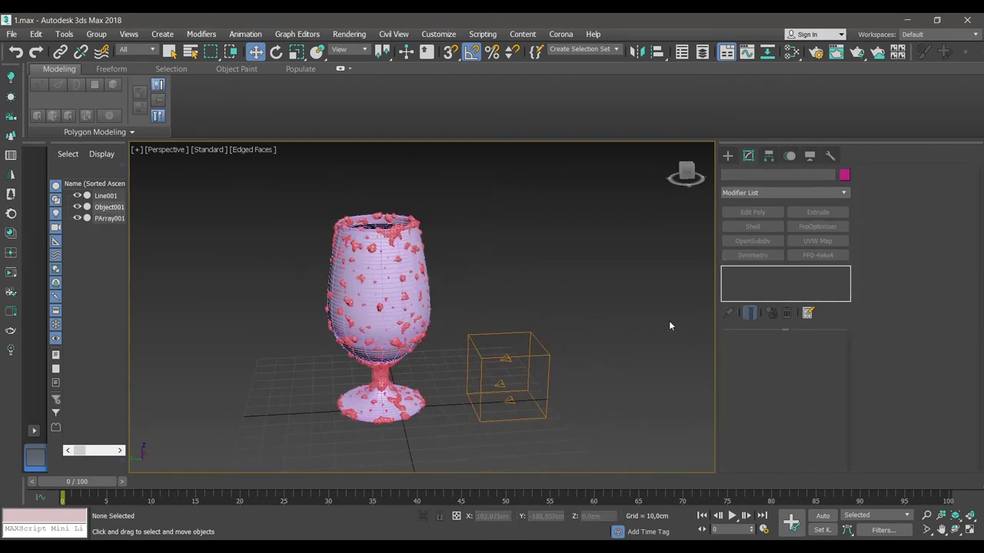
left_click(384, 241)
scroll(390, 238, "up", 4)
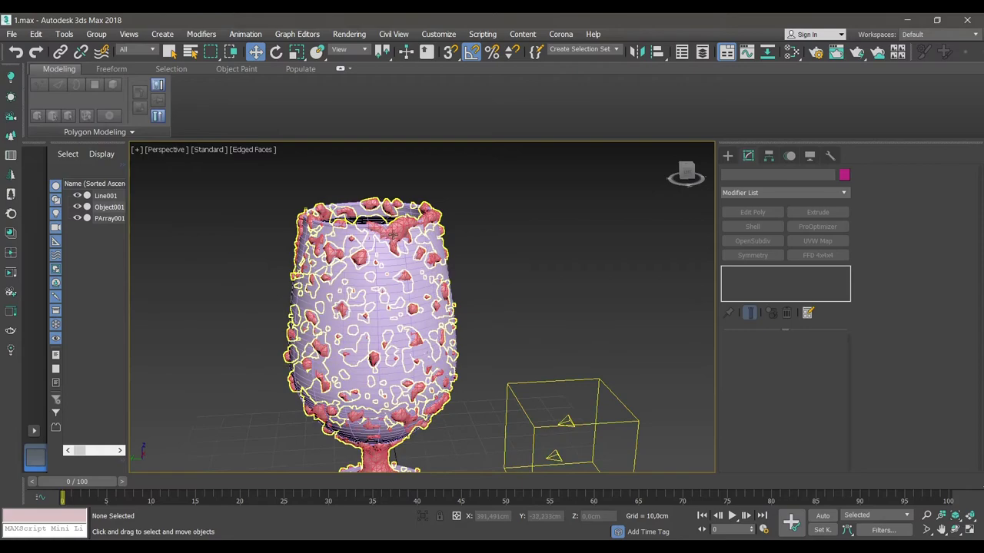
left_click(423, 211)
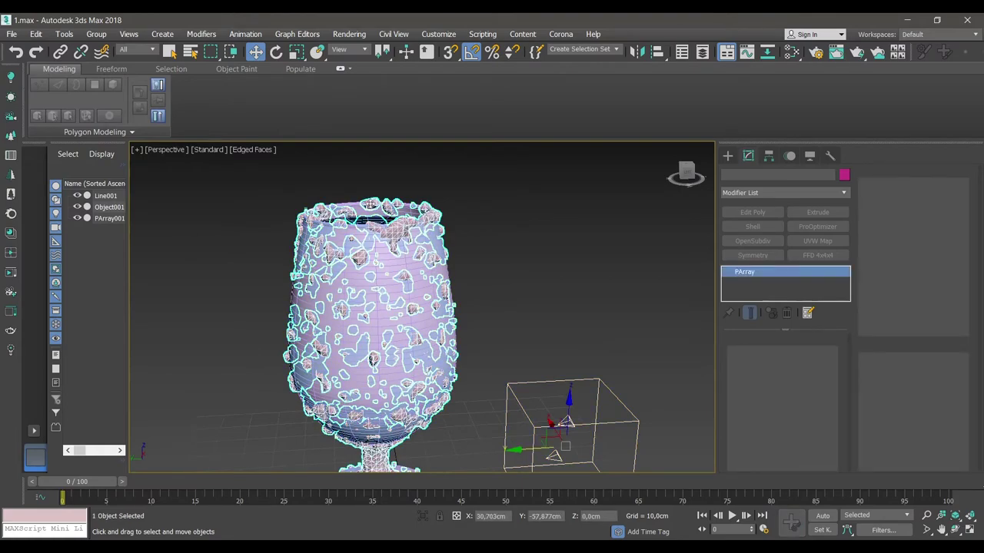
left_click(64, 34)
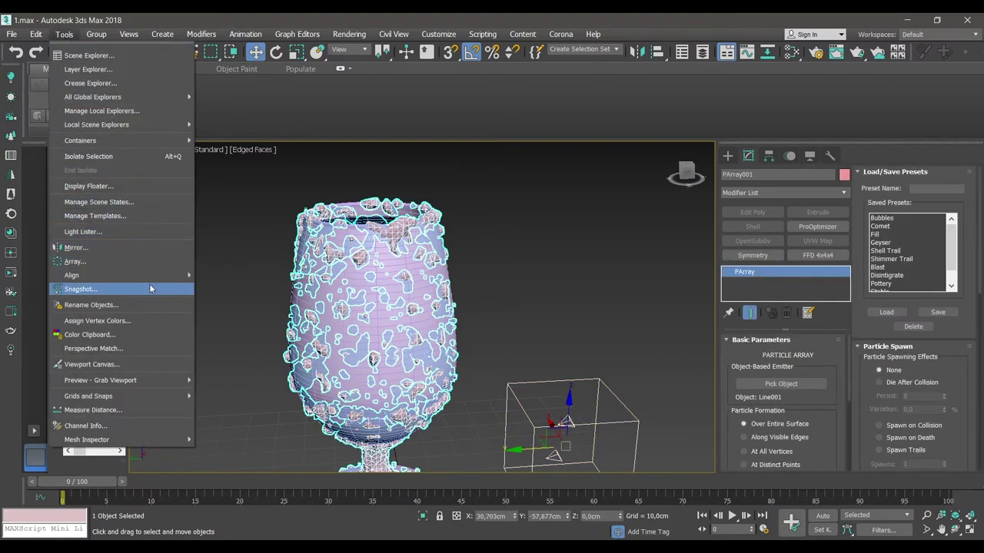
- Take a Single Mesh snapshot of the particles as GPArray001, then select the original PArray001
left_click(149, 286)
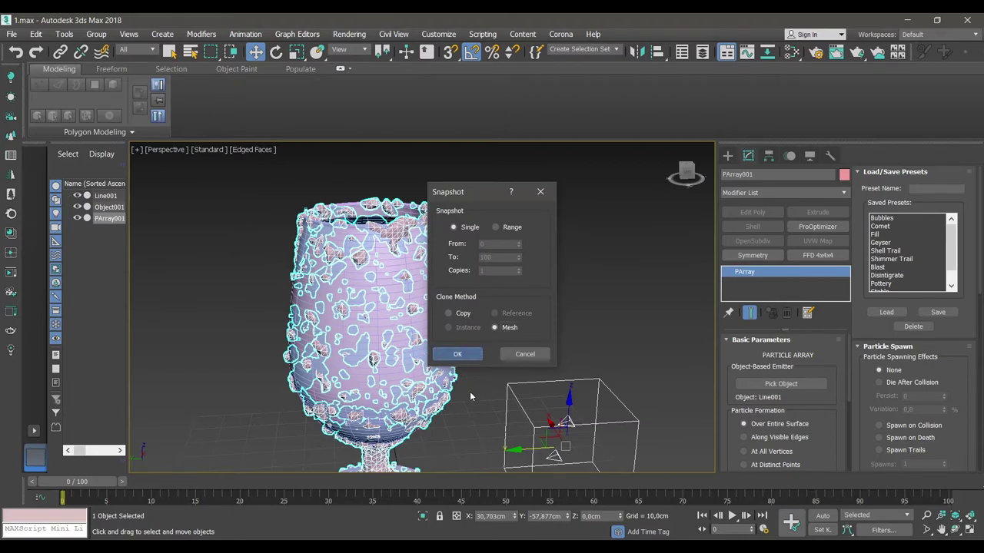
key("Return")
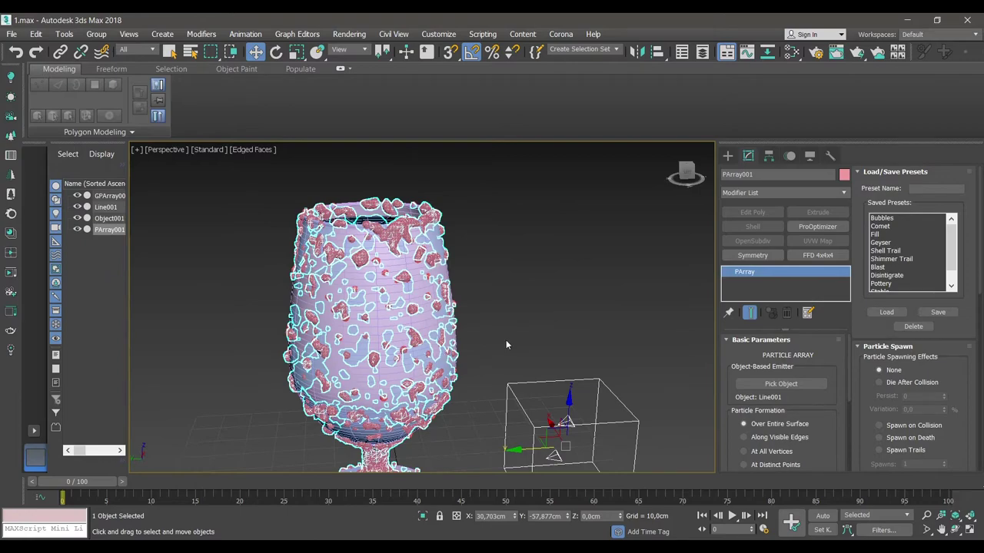
left_click(506, 340)
left_click(109, 229)
- Delete PArray001 and add a ProOptimizer modifier to GPArray001
key("Delete")
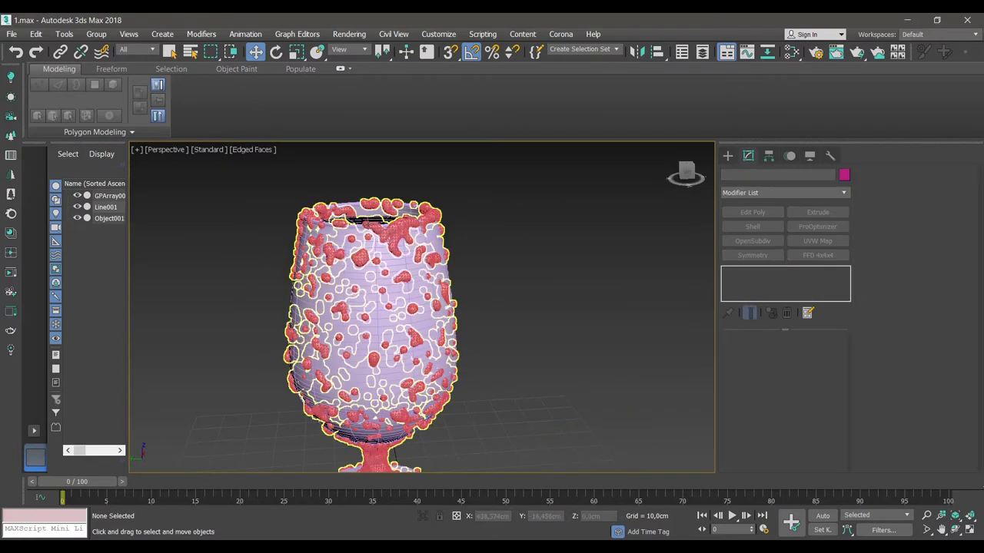
left_click(109, 195)
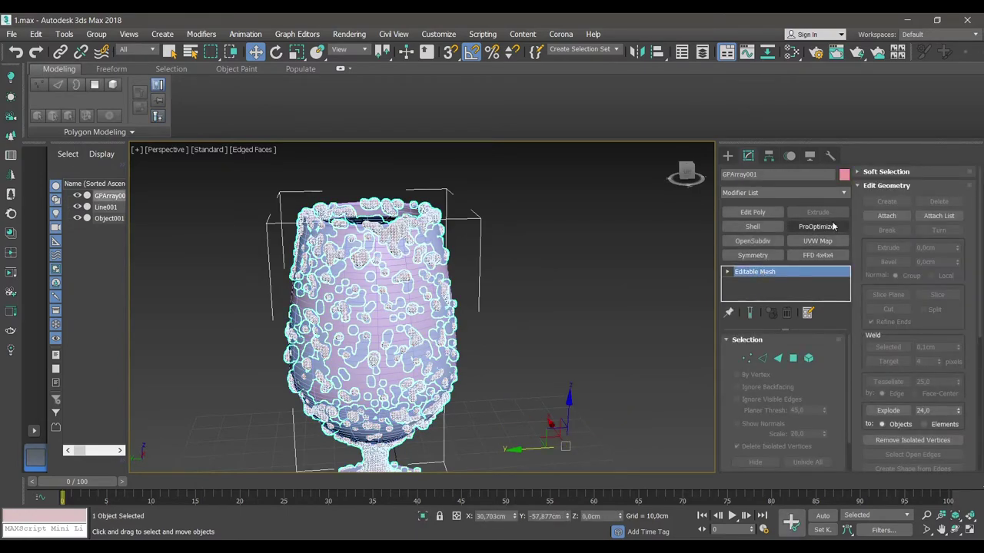
left_click(833, 192)
type("pr")
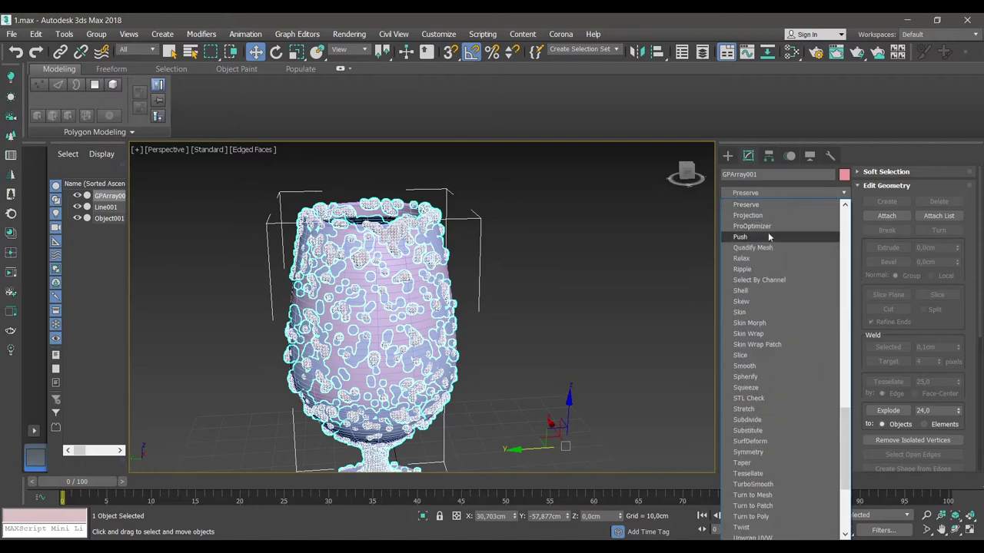
left_click(770, 226)
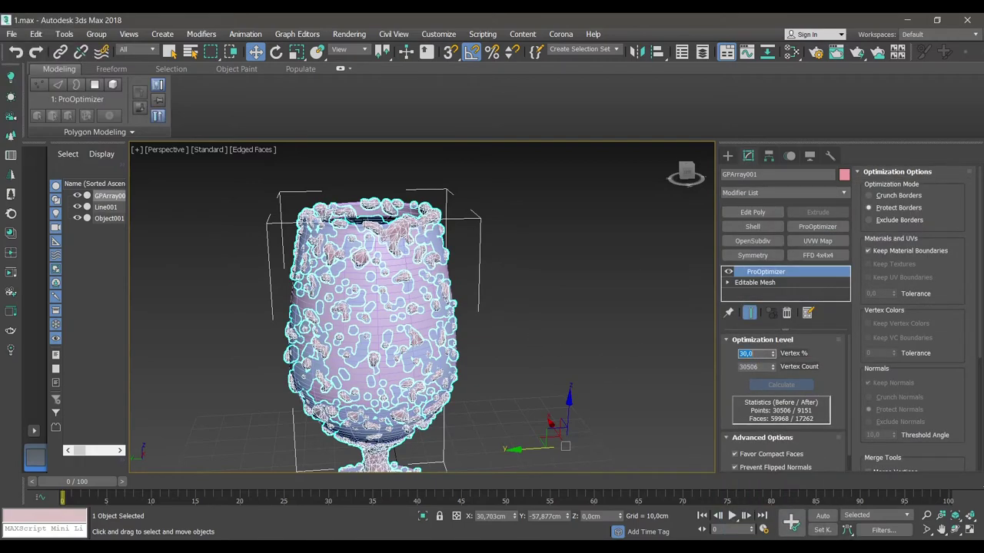
- Set ProOptimizer's Vertex % to 20, leaving 6101 points and 11161 faces
left_click(569, 324)
left_click(454, 331)
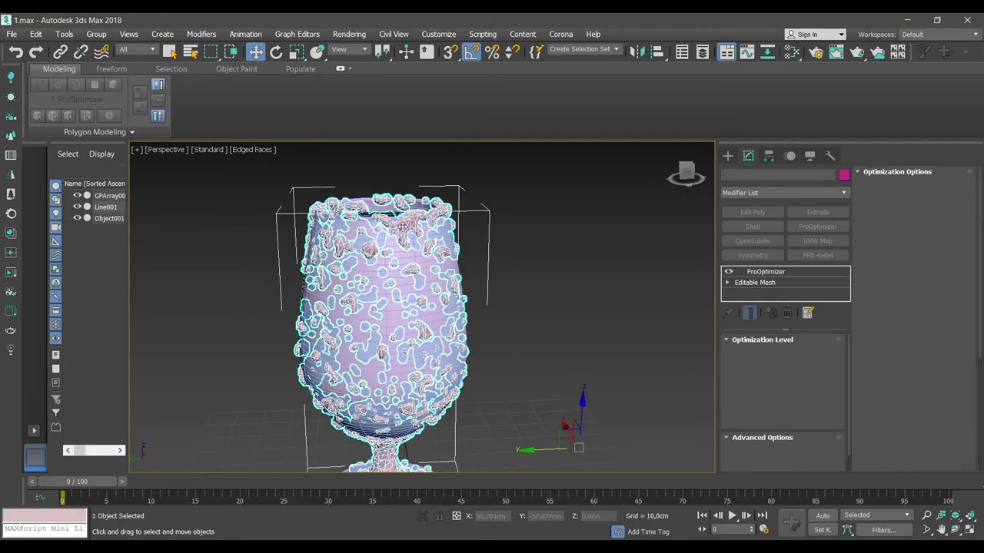
type("20")
key("Return")
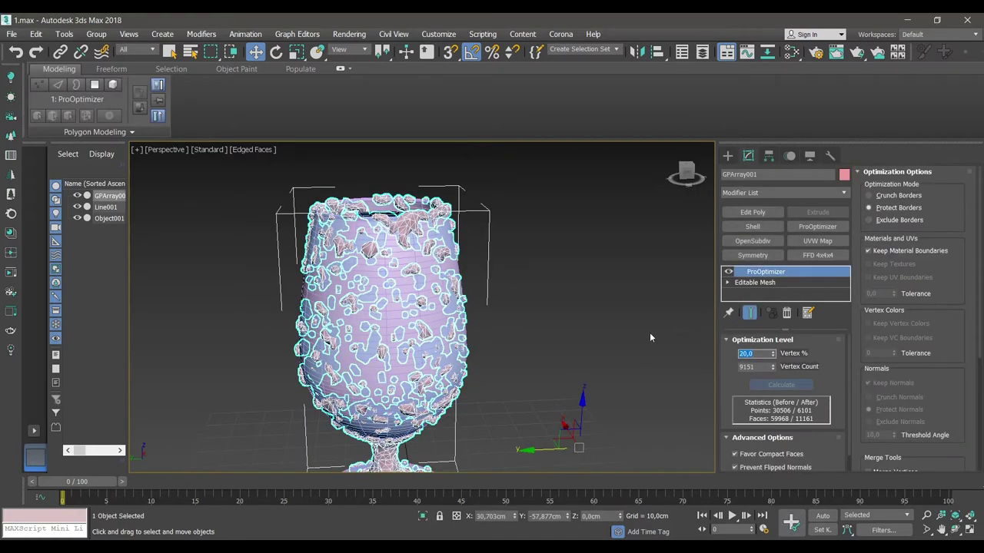
left_click(650, 337)
left_click(454, 330)
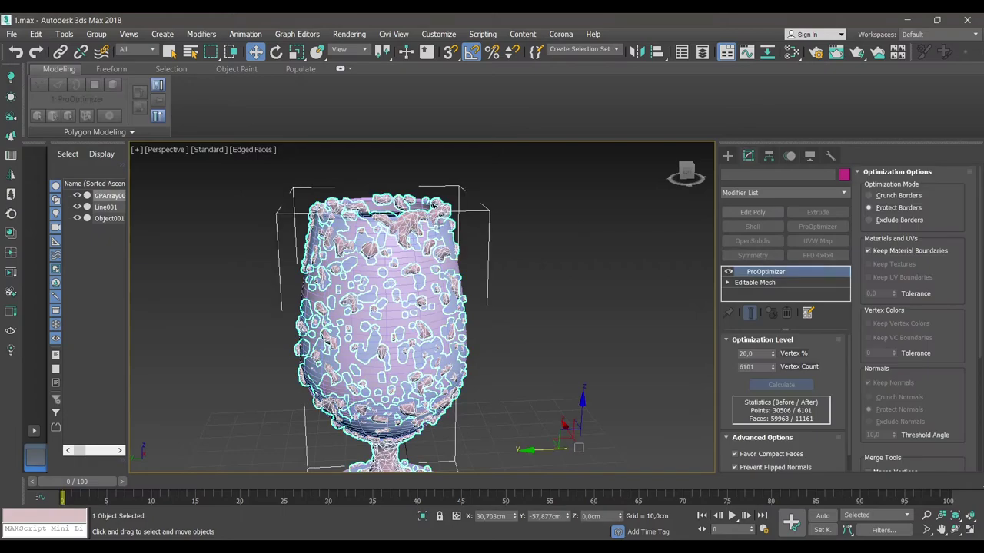
left_click(755, 194)
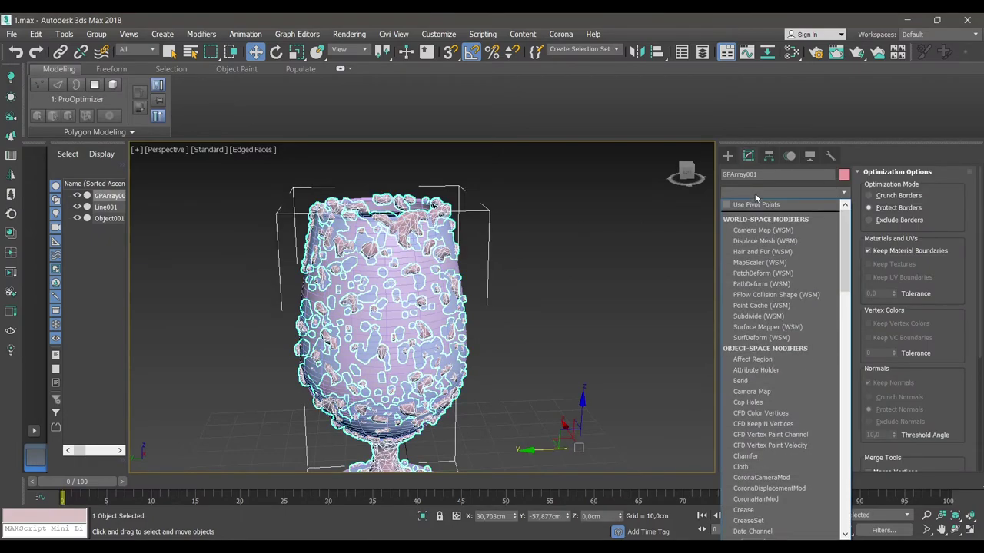
- Add a Relax modifier to GPArray001 with 2 iterations
key("r")
left_click(763, 208)
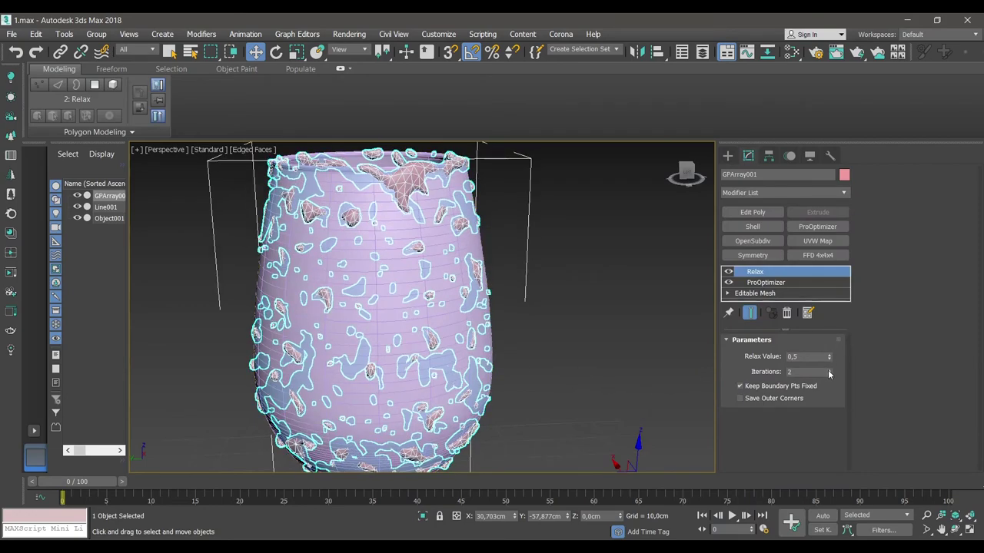
left_click(829, 370)
left_click(829, 369)
left_click(529, 334)
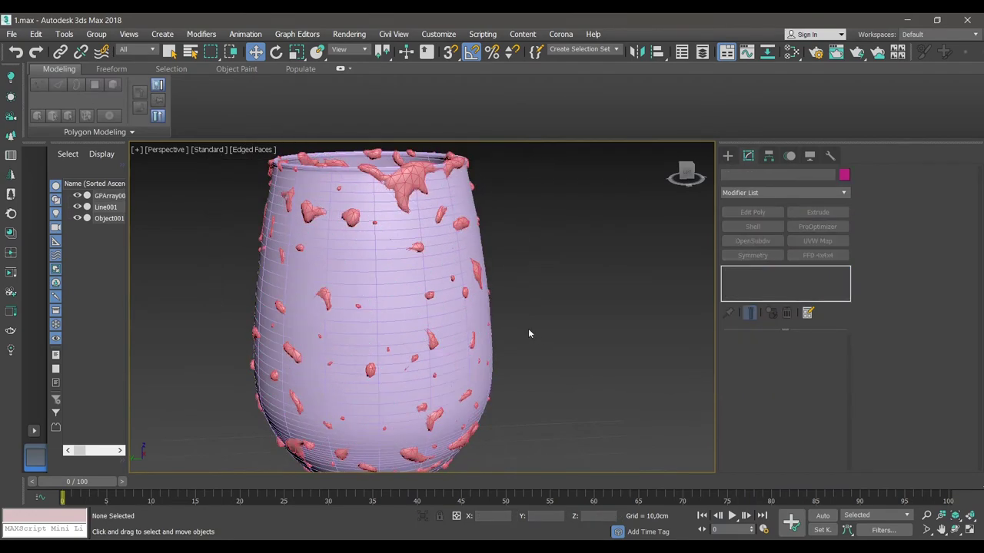
left_click(414, 201)
- Tune the Relax Value to about 0.72 while checking the stem and foot
left_click_drag(830, 356, 833, 351)
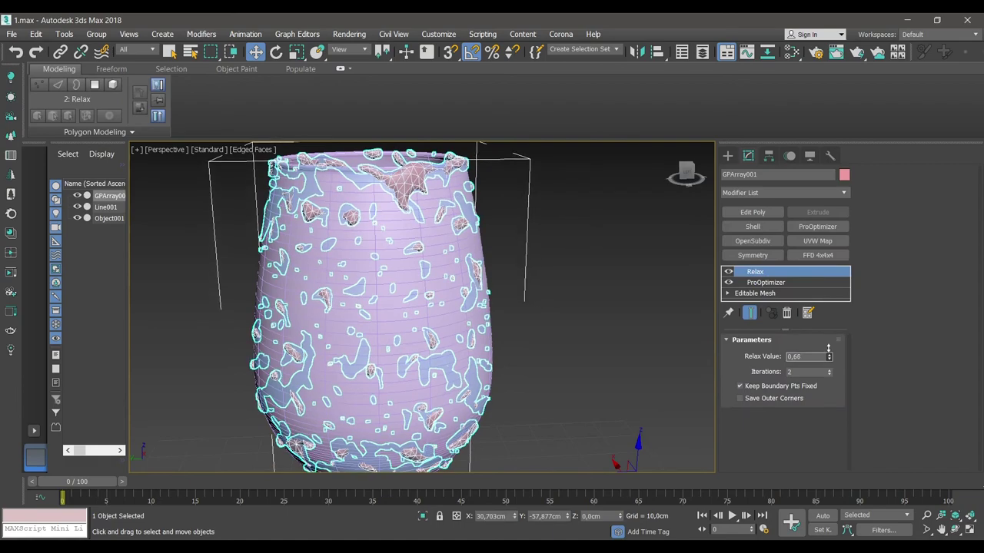
left_click(615, 371)
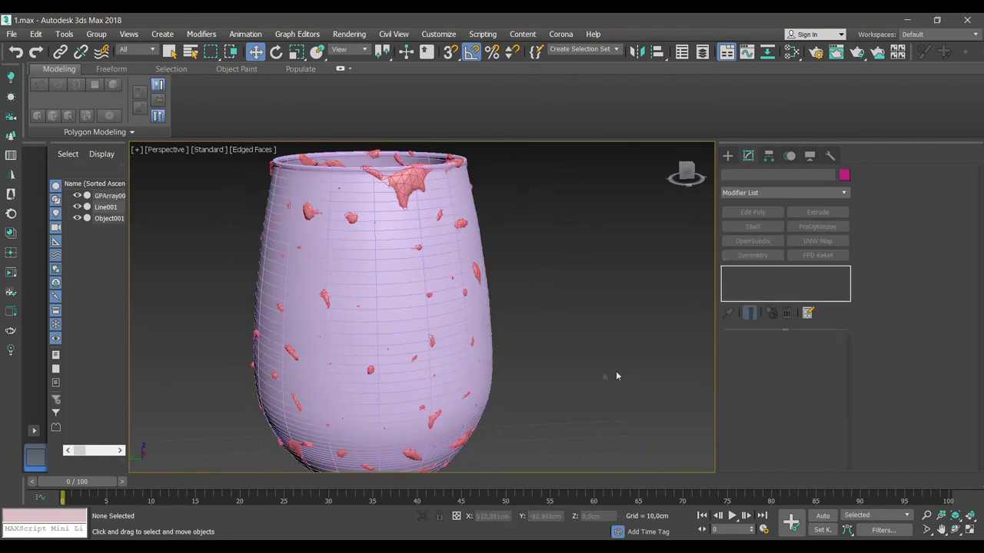
middle_click_drag(616, 371, 581, 375)
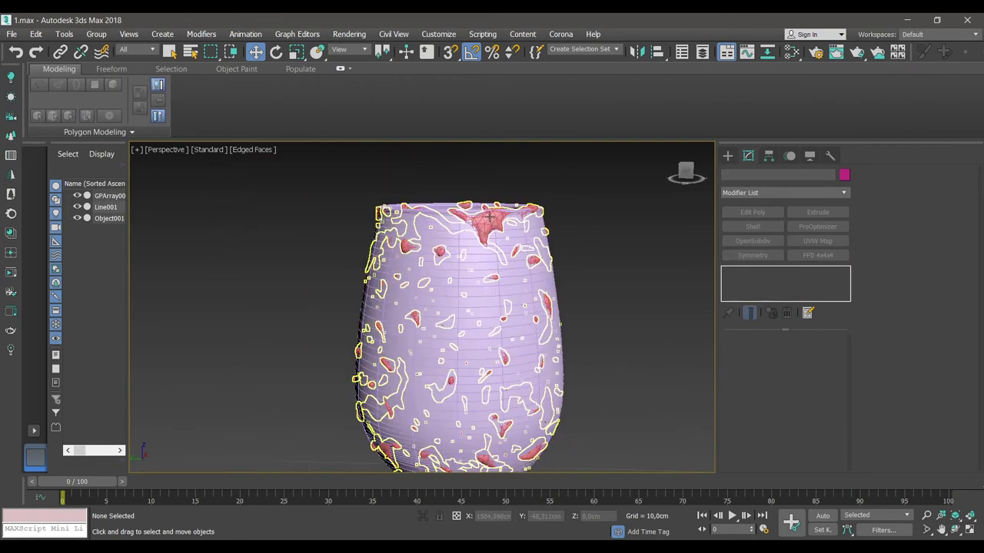
left_click_drag(829, 359, 830, 368)
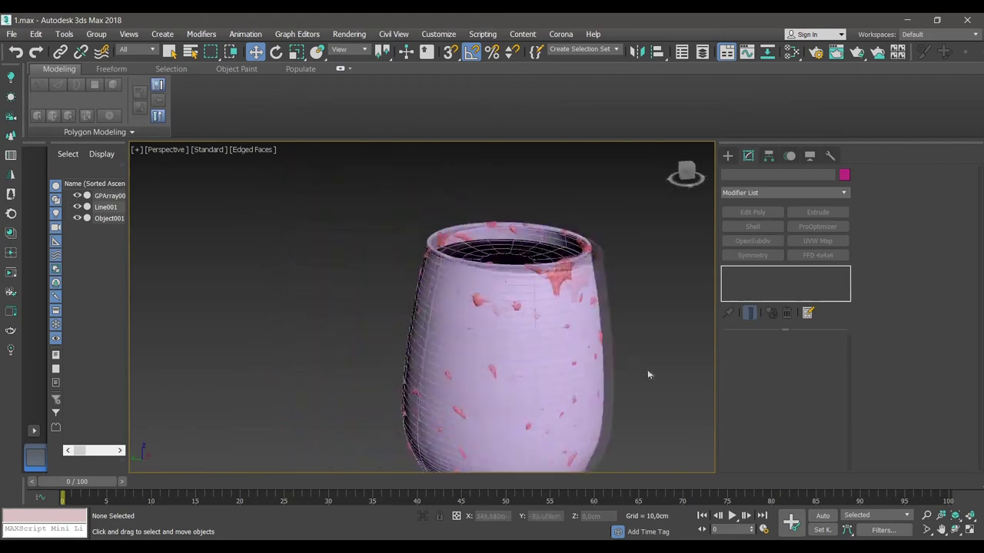
scroll(647, 374, "down", 2)
scroll(641, 374, "down", 2)
scroll(626, 377, "down", 3)
scroll(615, 357, "down", 3)
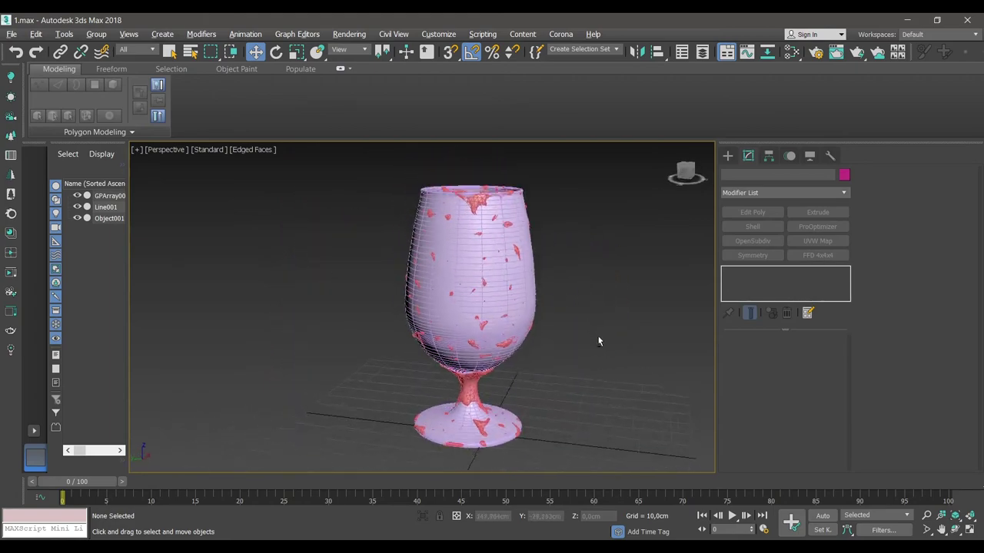